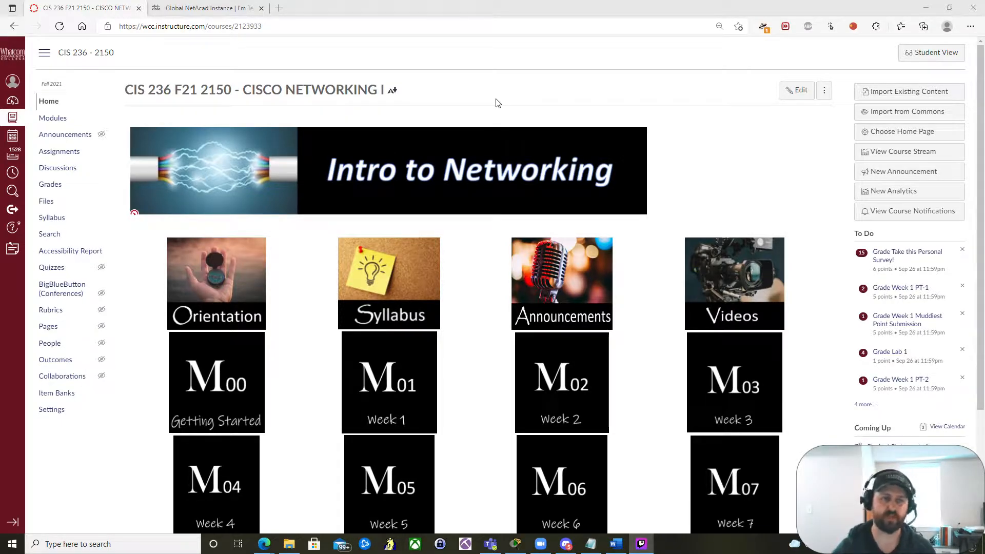
- Open the Week 1 PT-1 assignment from the course modules list
left_click(60, 120)
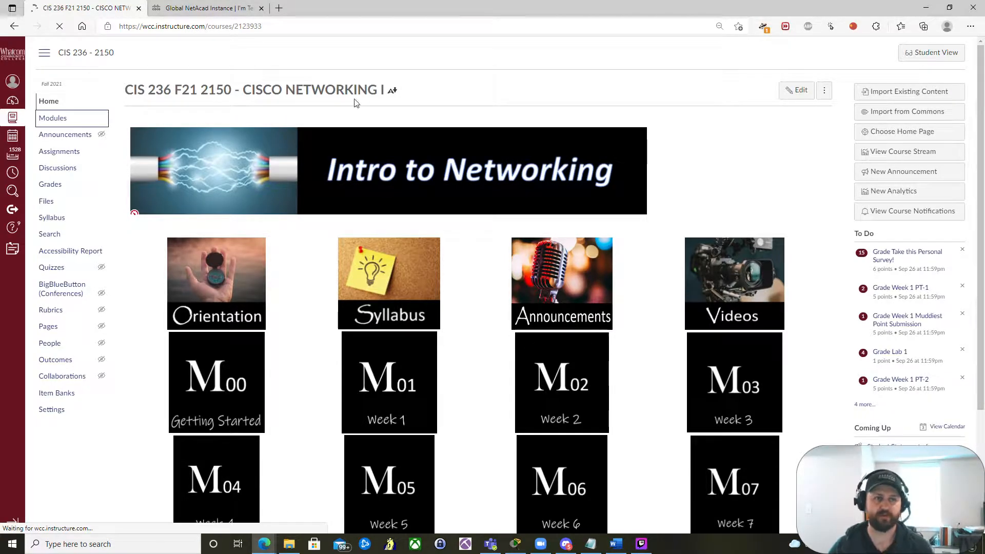
scroll(420, 116, "down", 10)
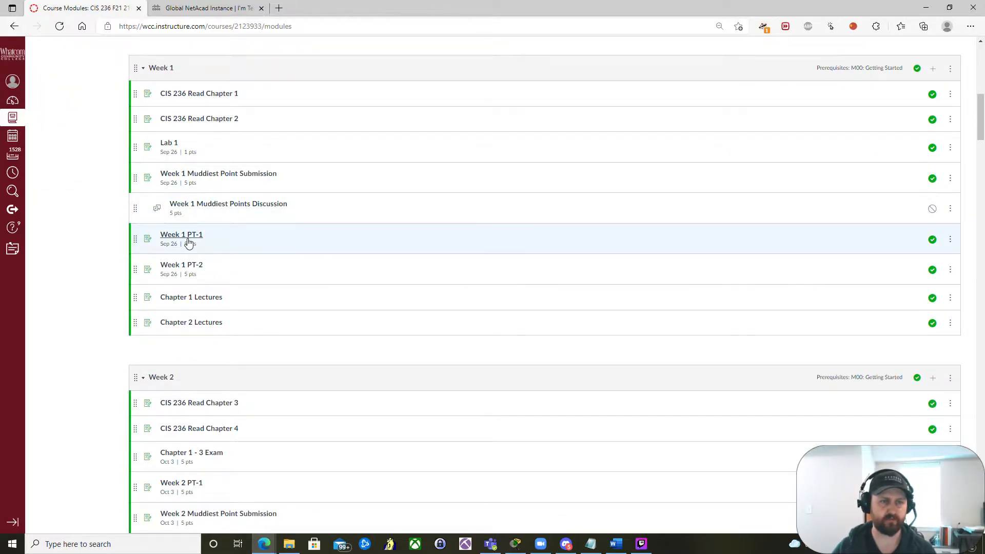
left_click(181, 240)
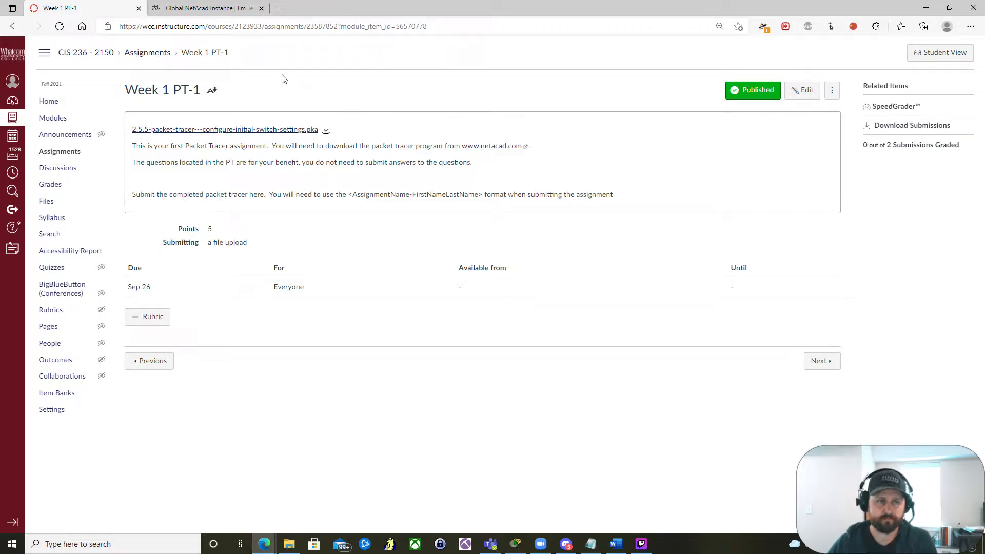
- Switch to the NetAcad tab, open the Download Packet Tracer page, and locate the Windows Desktop Version 8.0.1 download
left_click(211, 9)
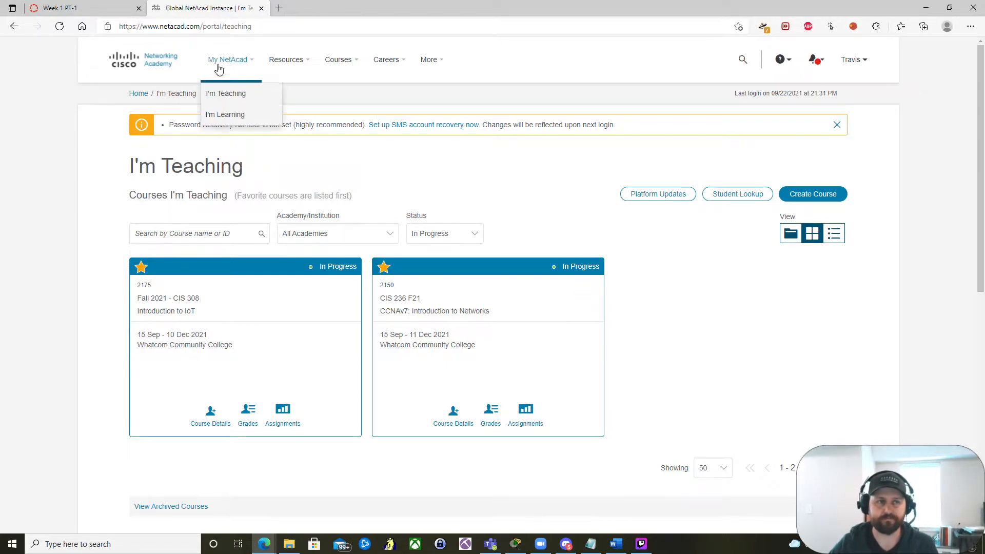
mouse_move(277, 65)
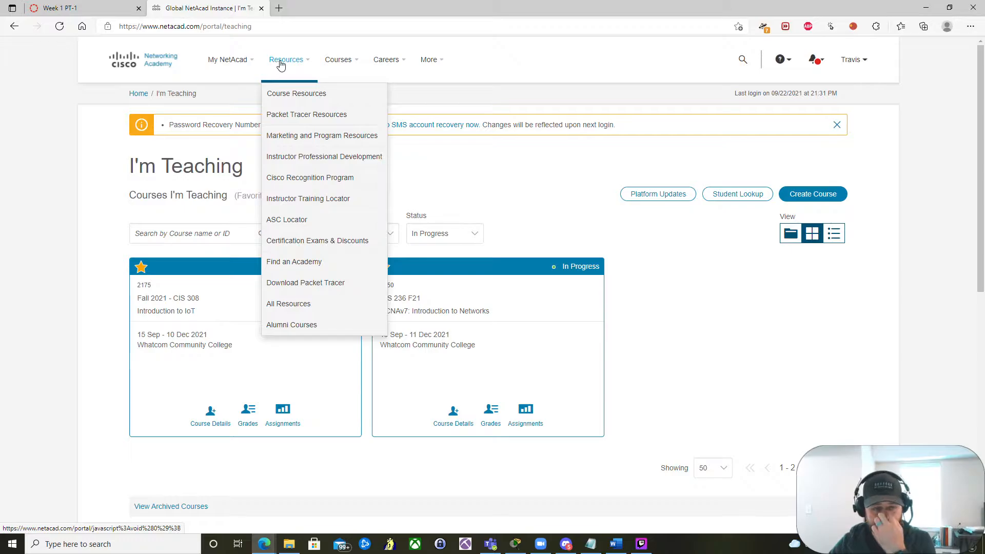
left_click(342, 287)
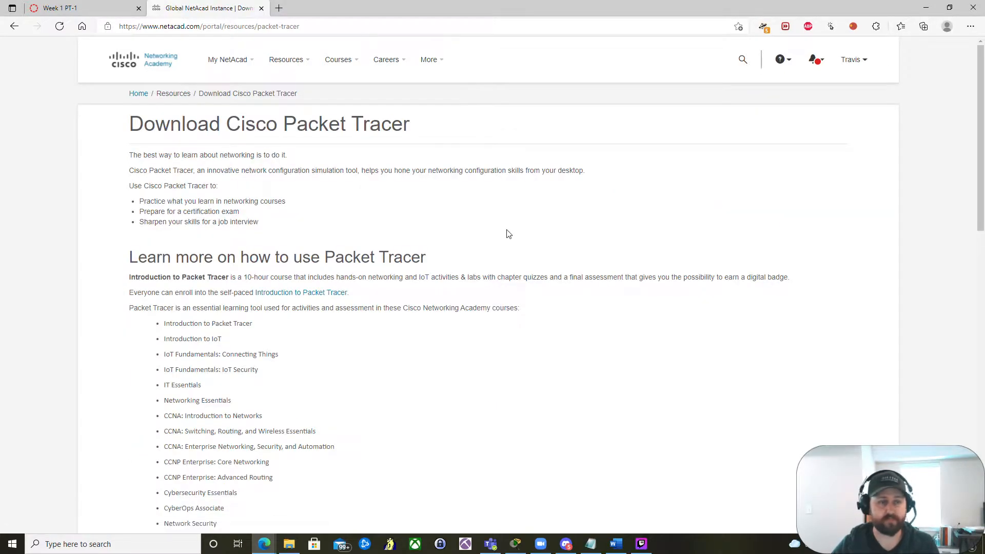
scroll(506, 234, "down", 2)
scroll(507, 233, "down", 9)
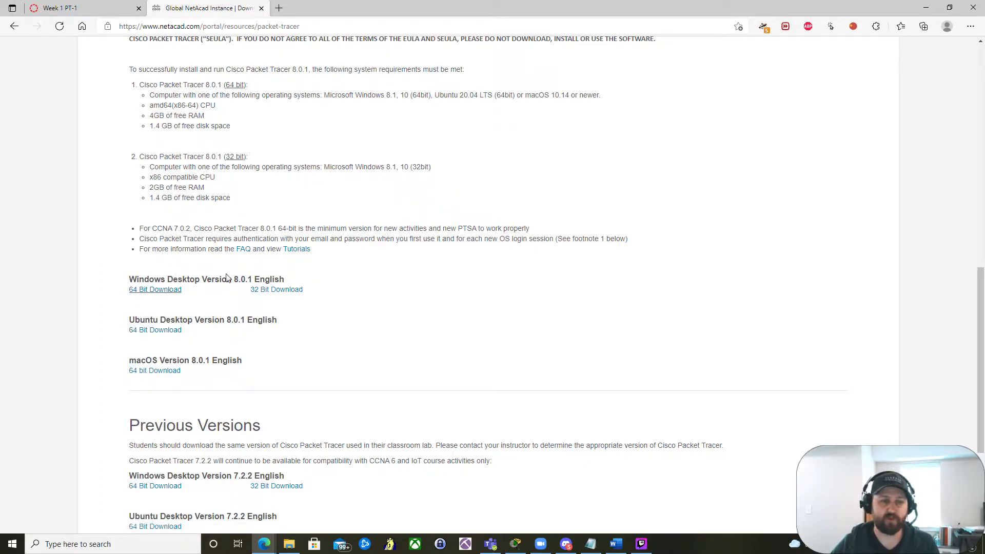
left_click_drag(239, 281, 252, 280)
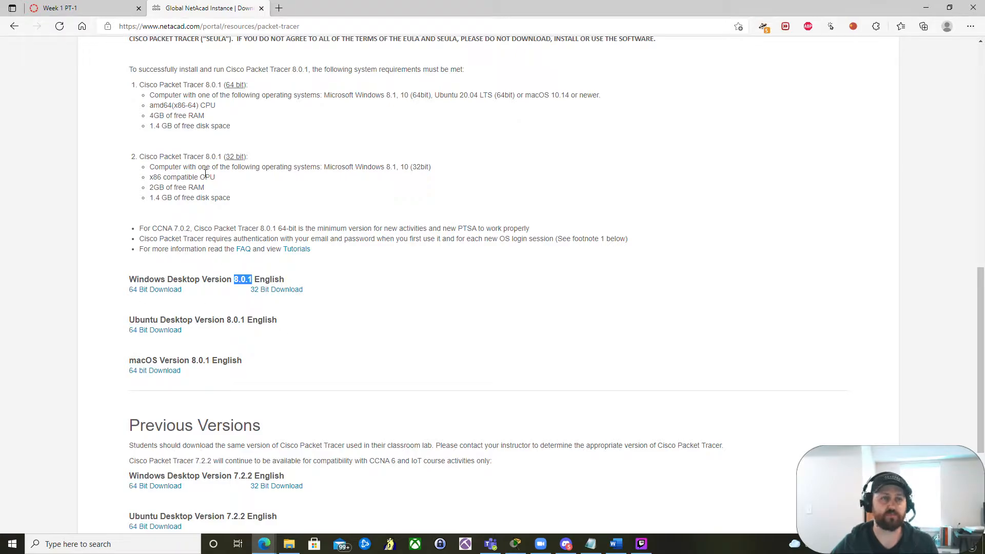
- Switch to Cisco Packet Tracer and browse the device categories
left_click(515, 544)
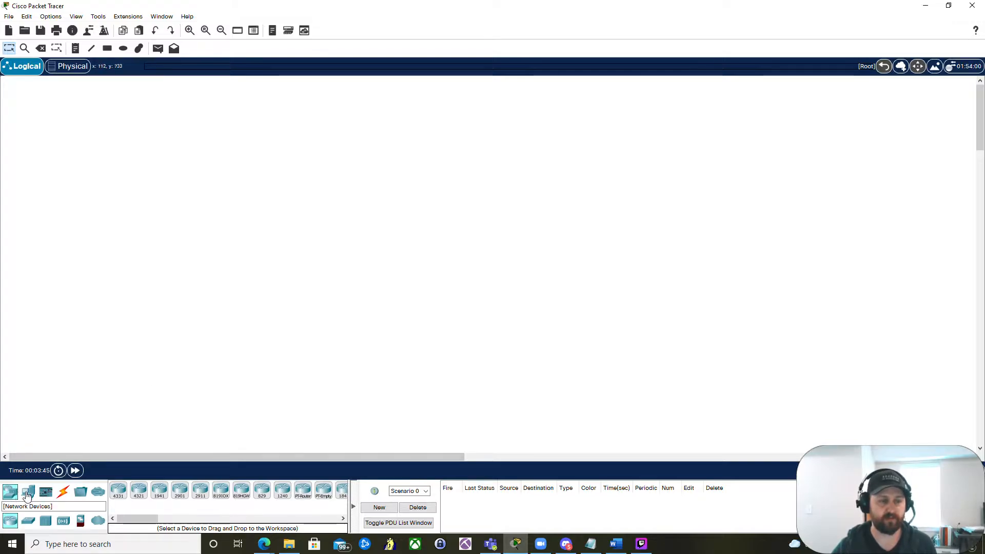
left_click_drag(200, 491, 201, 492)
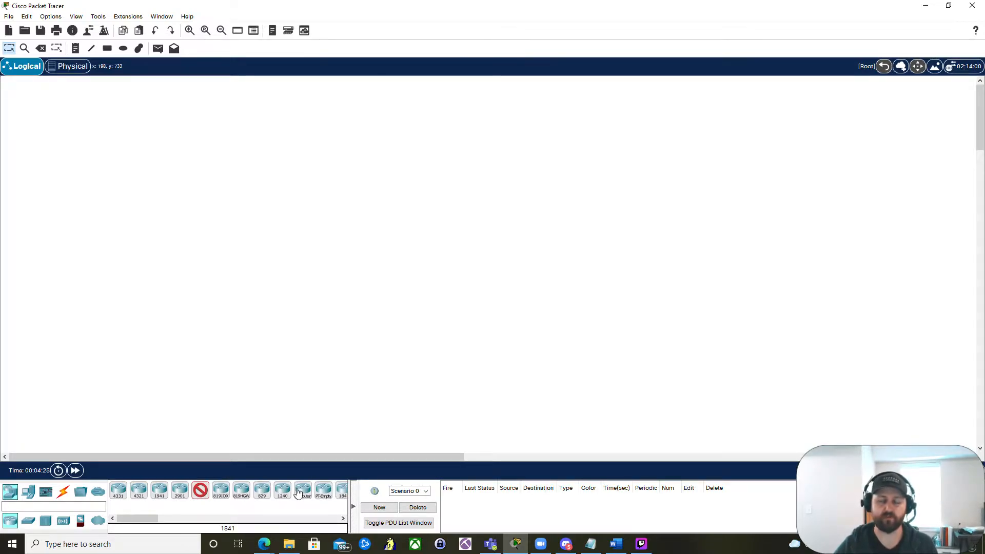
left_click(29, 523)
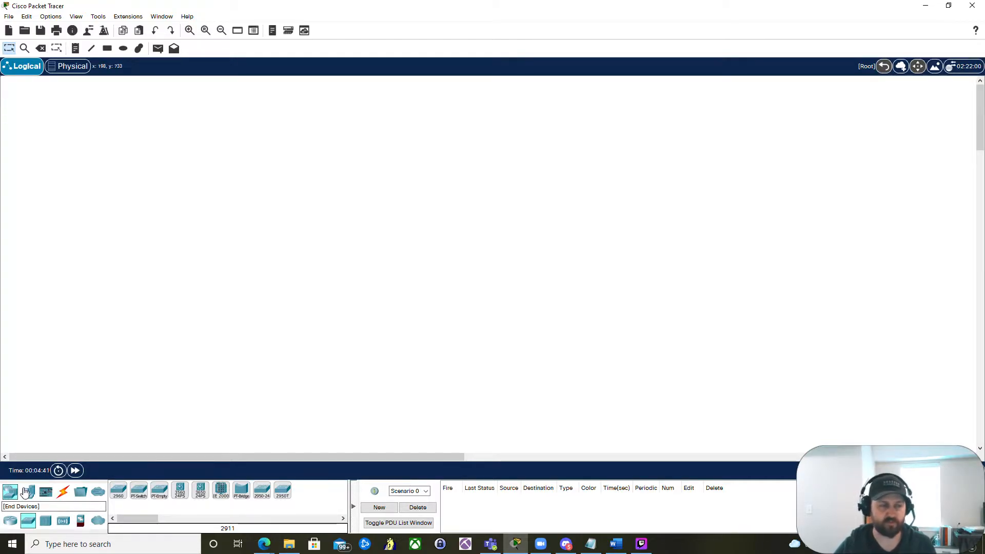
left_click(28, 493)
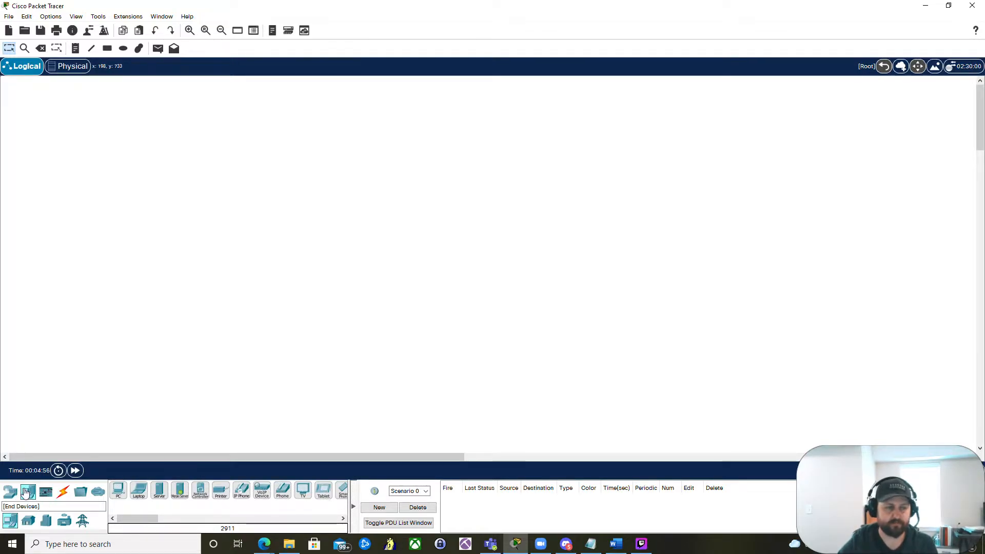
left_click(7, 494)
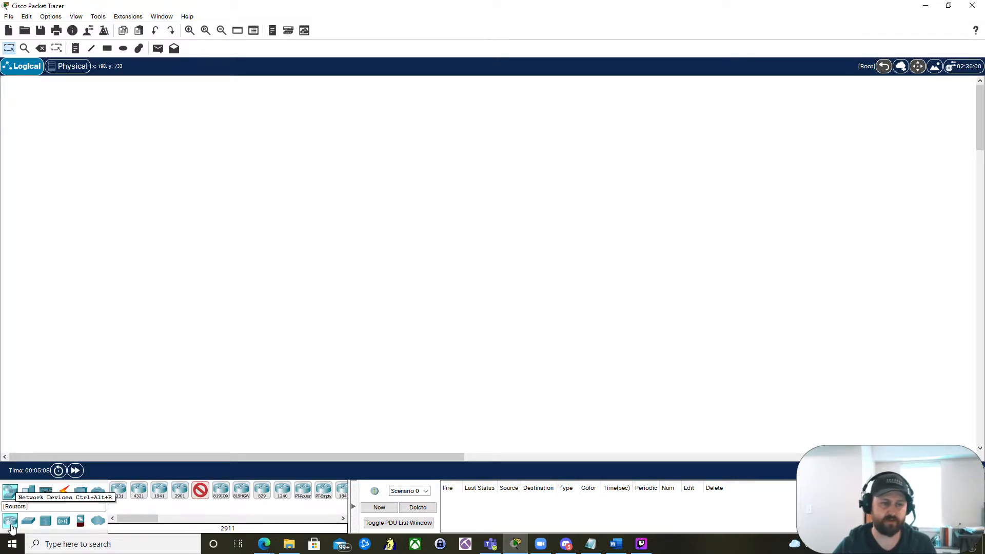
- Place two 2911 routers side by side near the top of the workspace
left_click(201, 496)
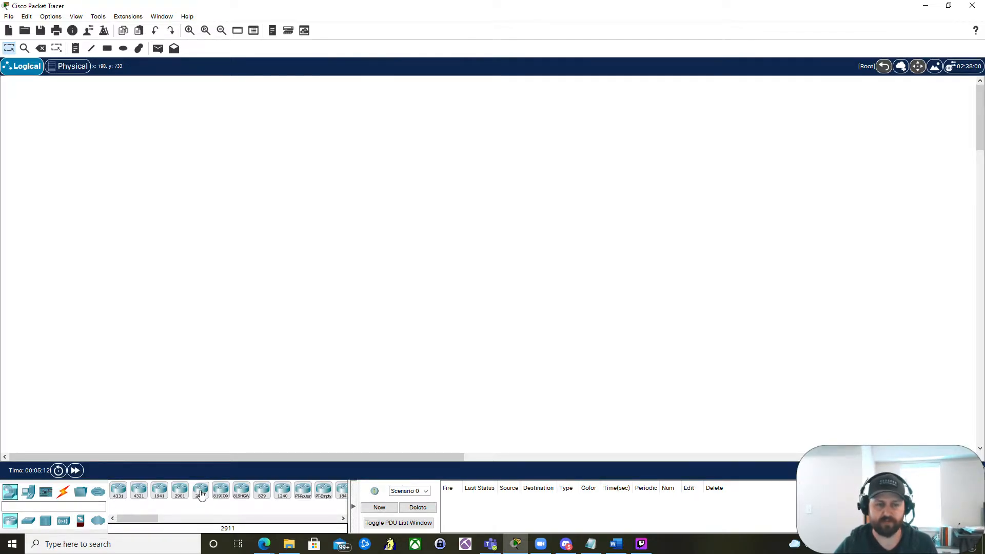
left_click(201, 491)
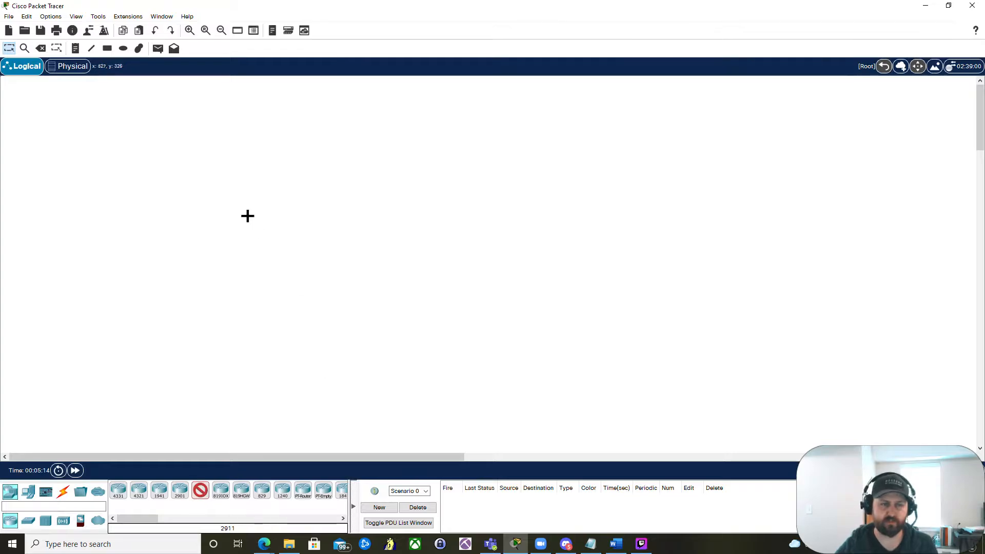
left_click(308, 188)
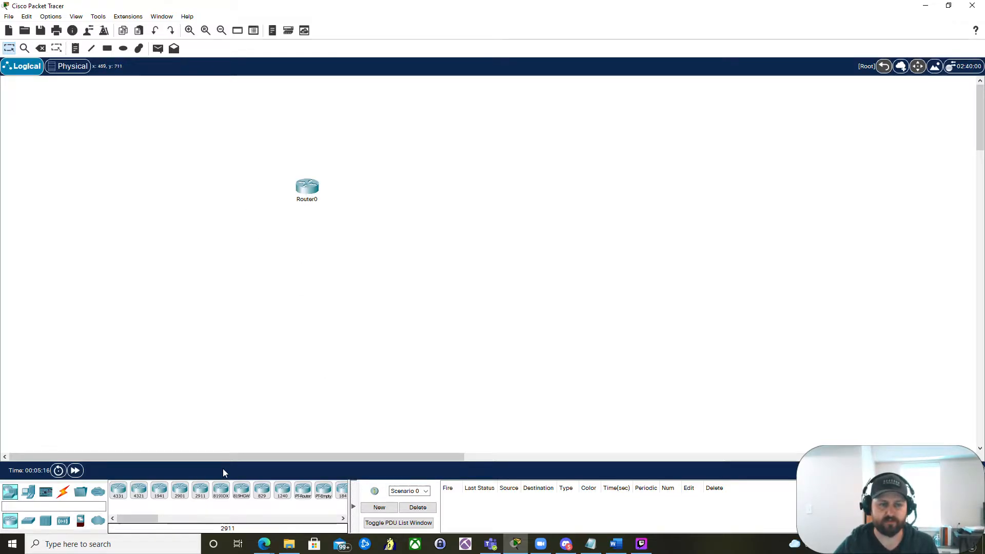
left_click(201, 492)
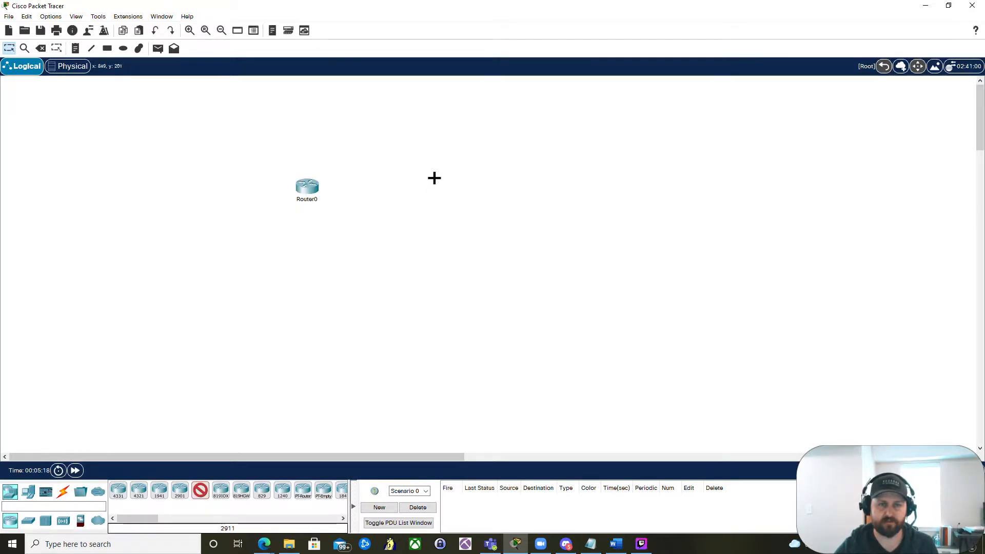
left_click(422, 188)
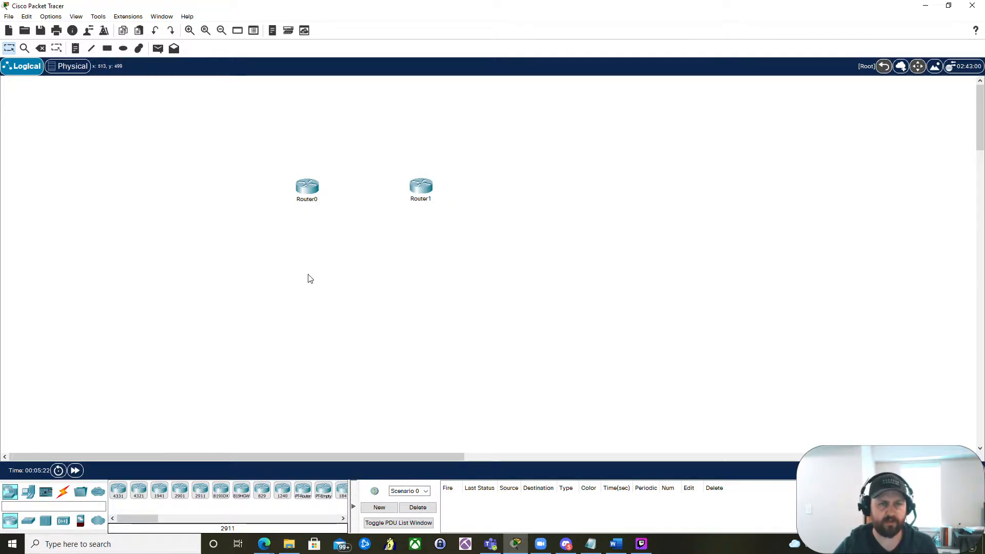
- Add two 2960 switches, one below each router
left_click(29, 521)
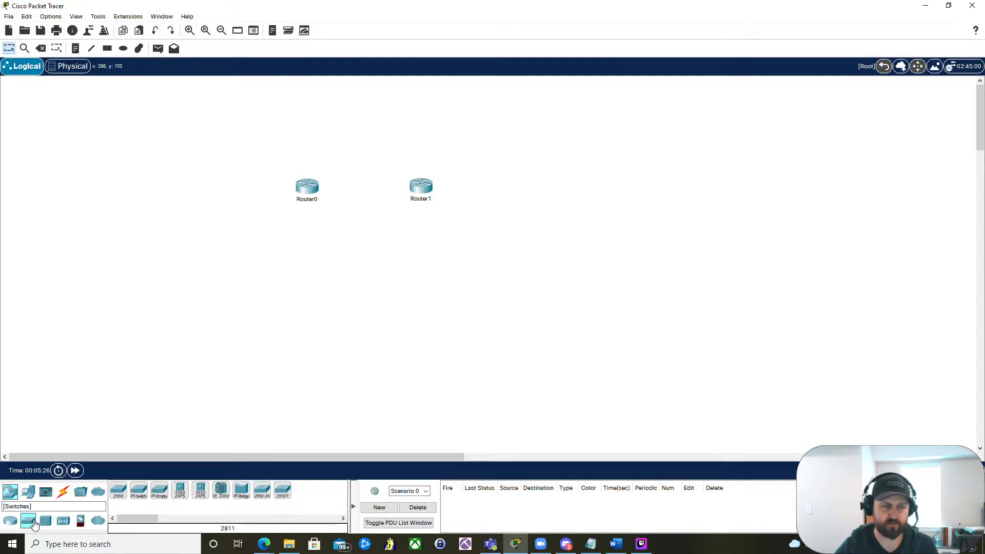
left_click(118, 495)
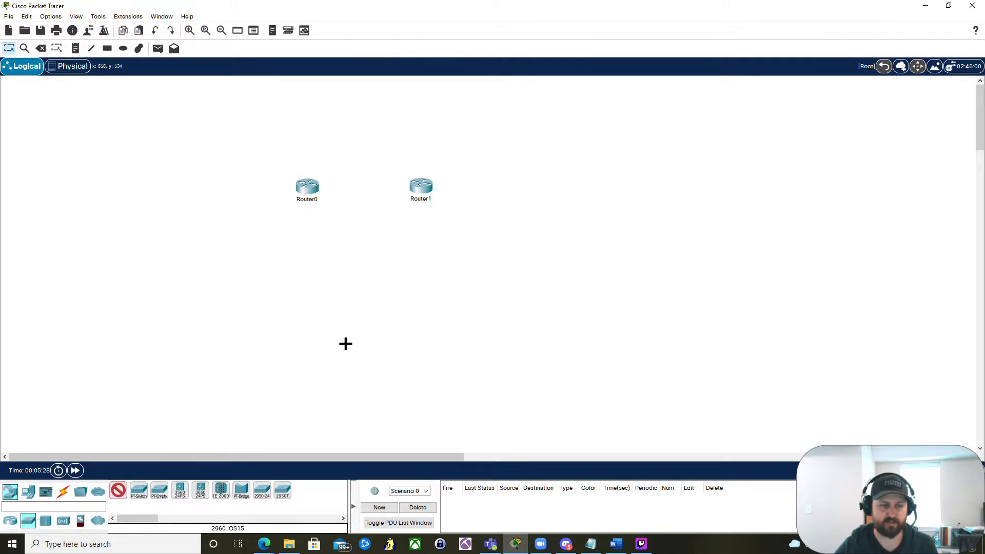
left_click(307, 259)
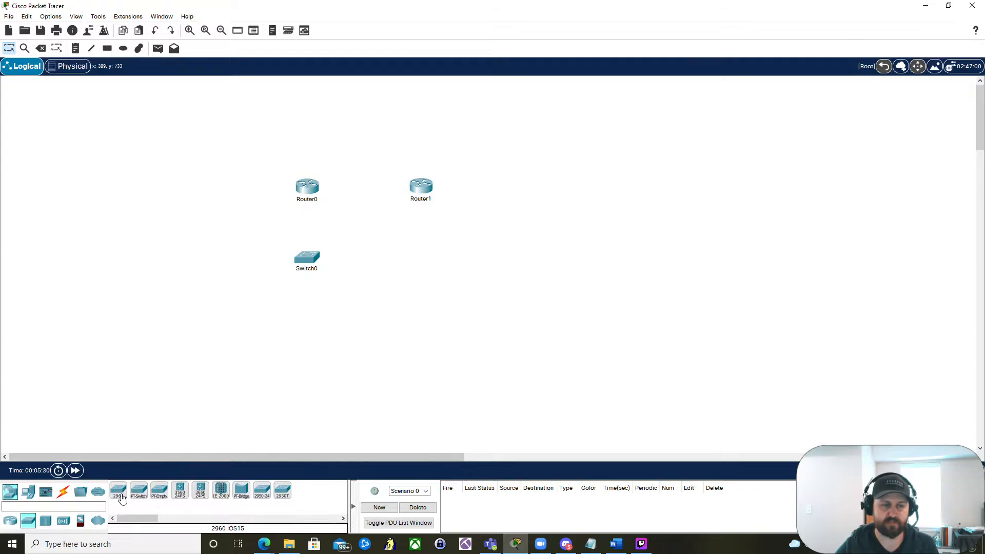
left_click_drag(118, 491, 423, 253)
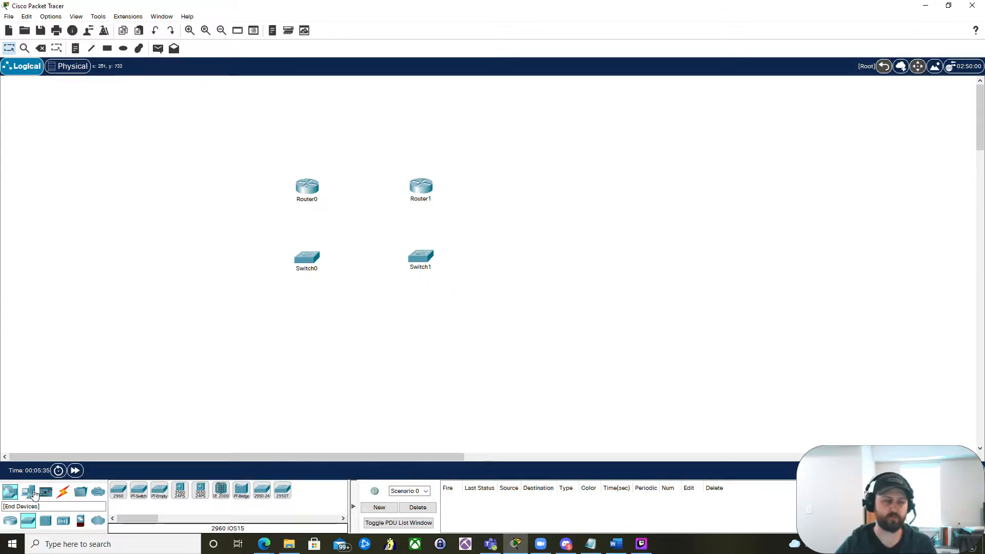
- Add two PCs, one below each switch
left_click(32, 493)
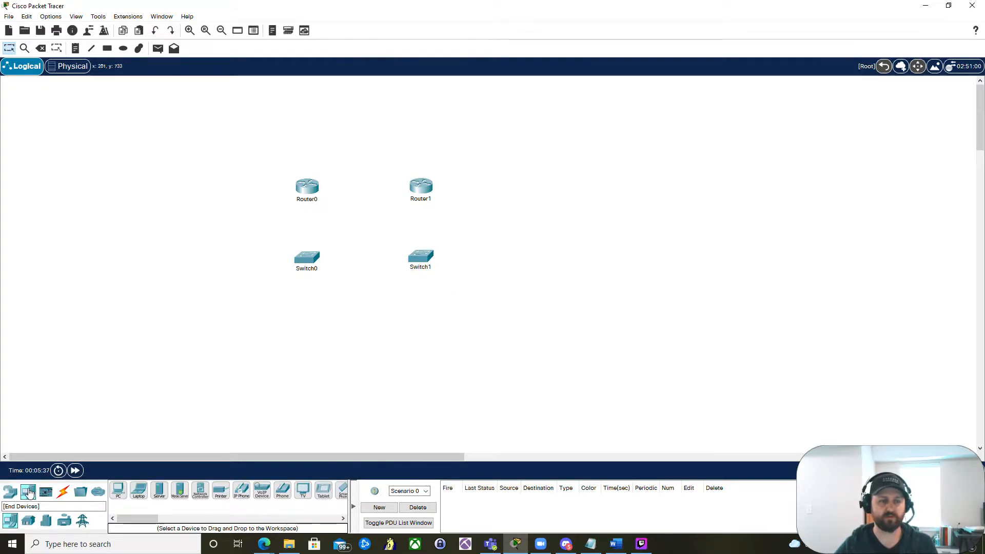
left_click(119, 490)
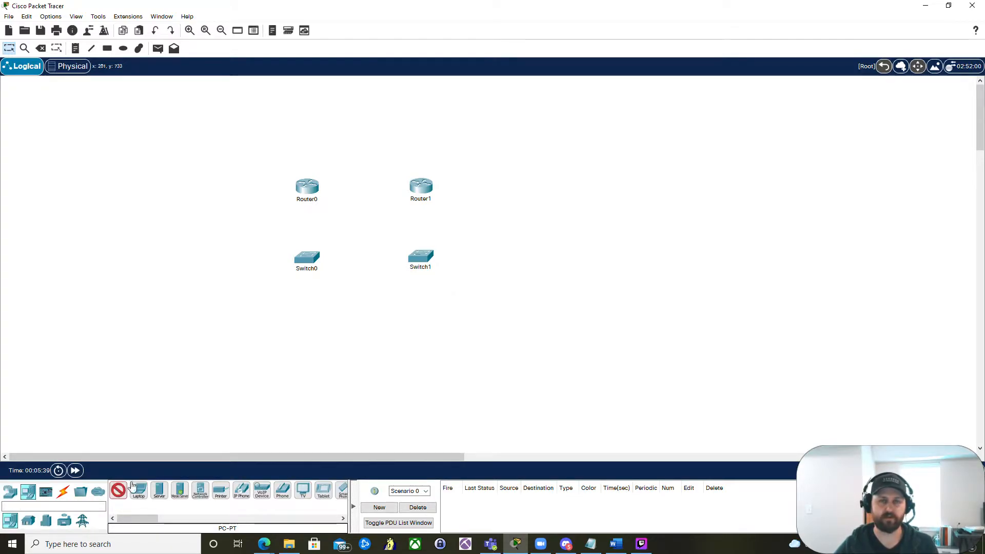
left_click(305, 316)
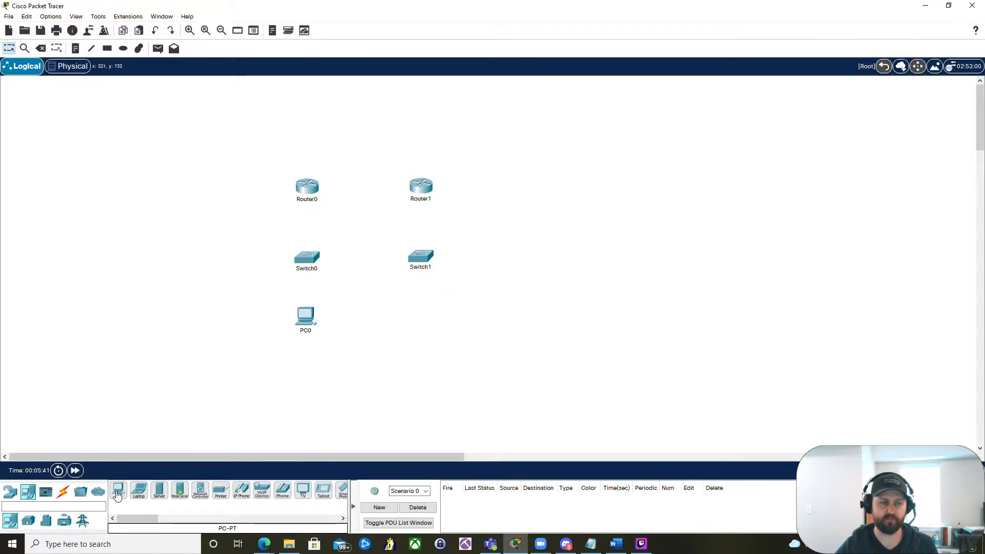
left_click(421, 316)
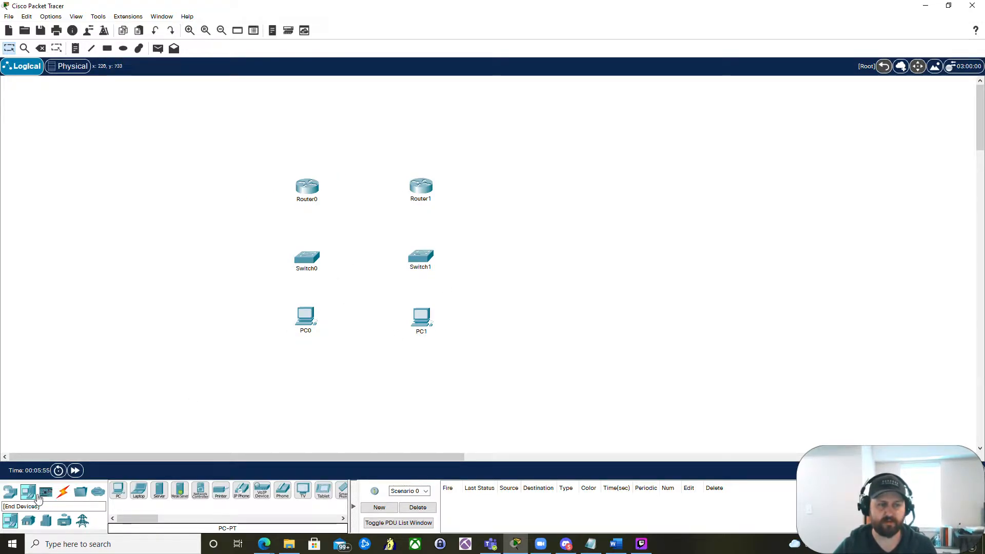
- Connect the left PC's RS 232 port to the left switch's Console port with a console cable
left_click(64, 495)
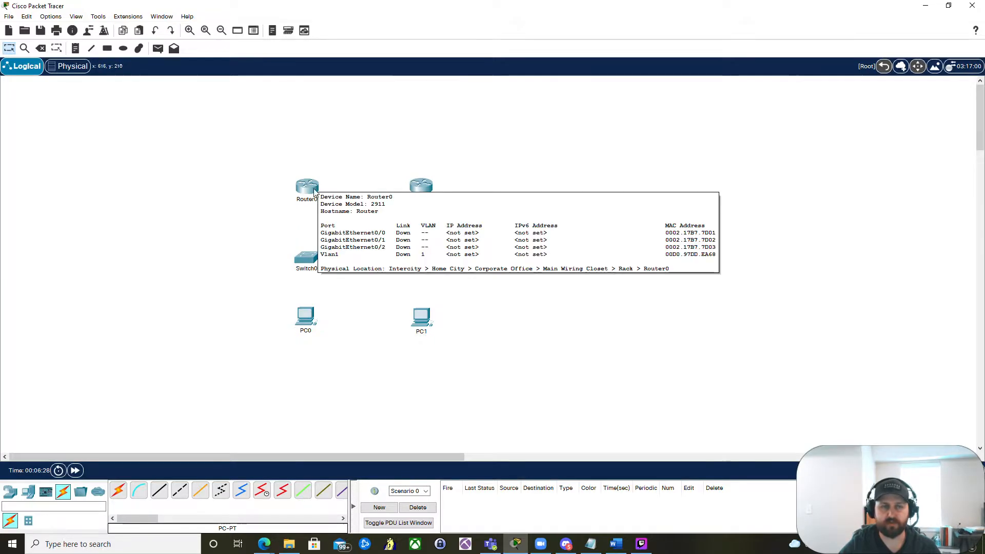
mouse_move(310, 320)
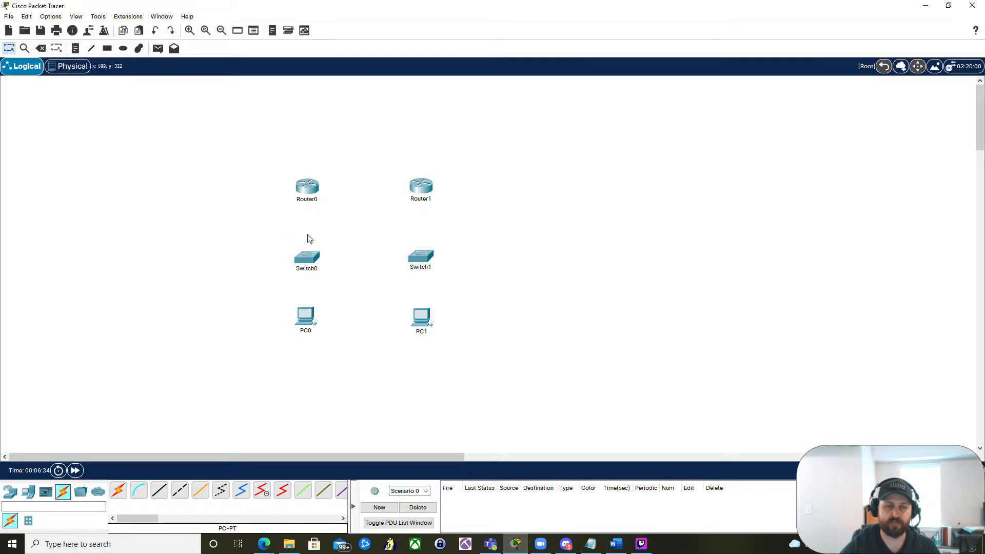
left_click(138, 490)
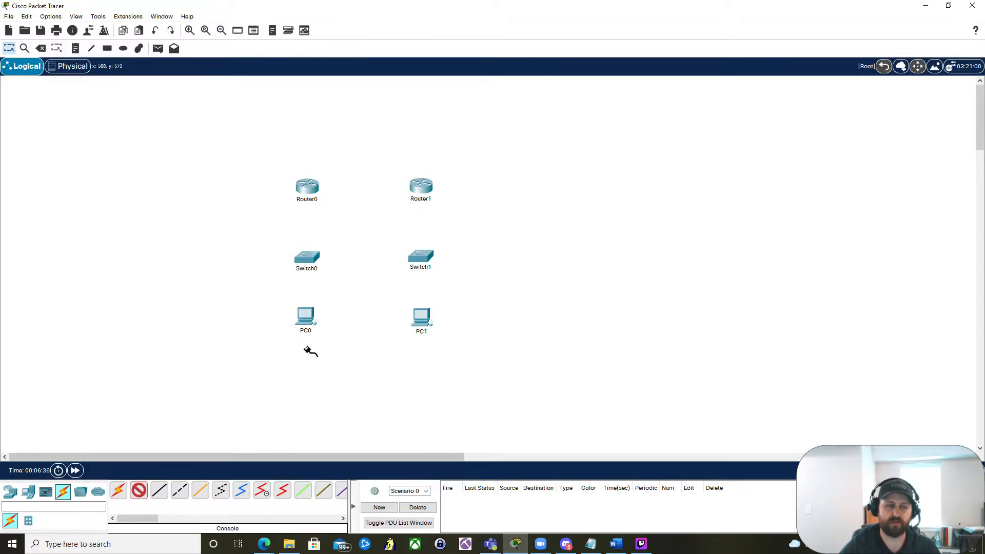
left_click(306, 315)
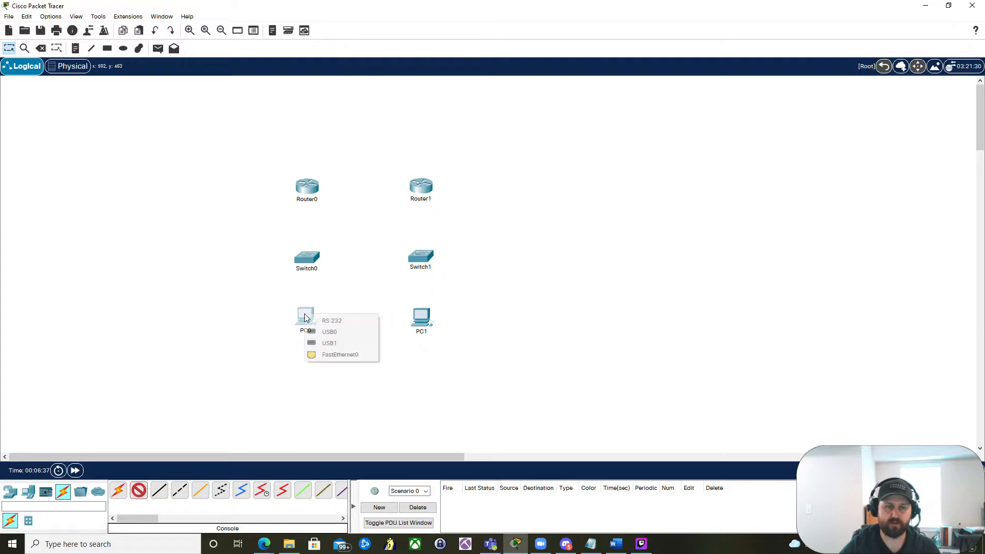
left_click(353, 321)
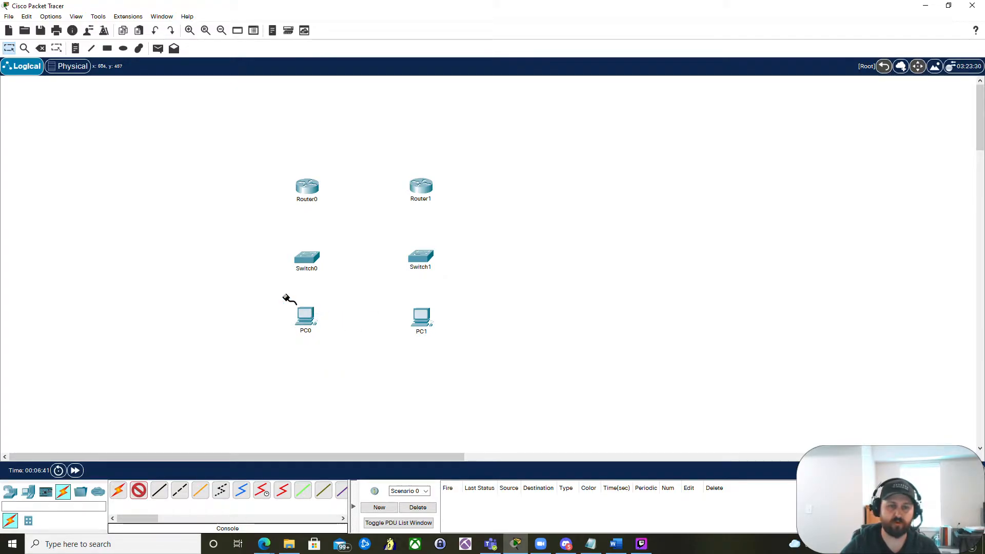
left_click(303, 259)
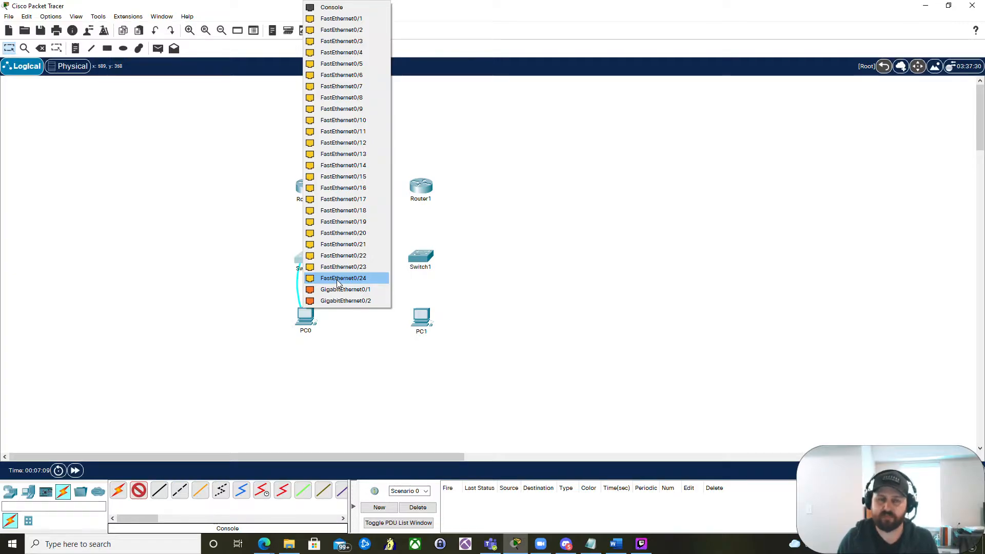
left_click(327, 9)
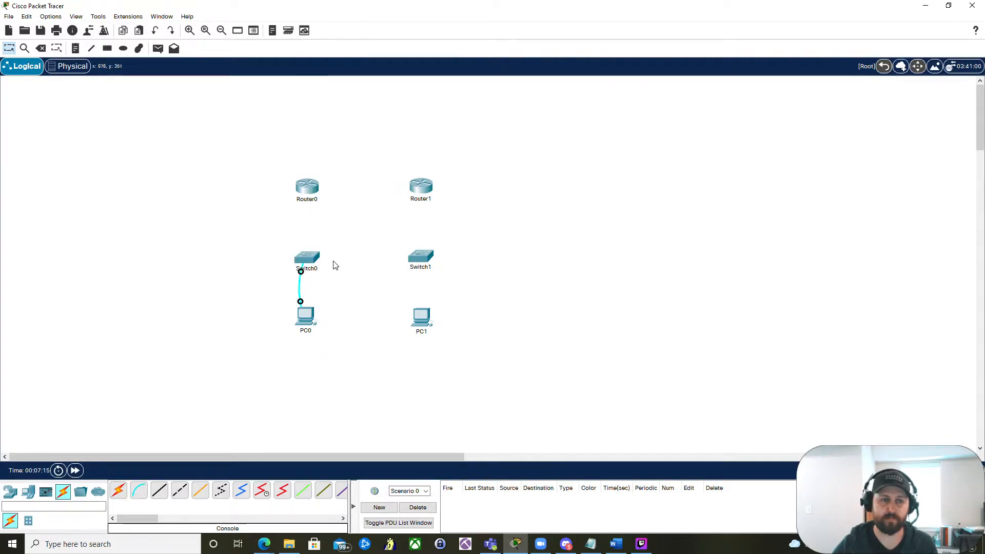
- Open the left switch's device window and zoom into its physical view
left_click(308, 259)
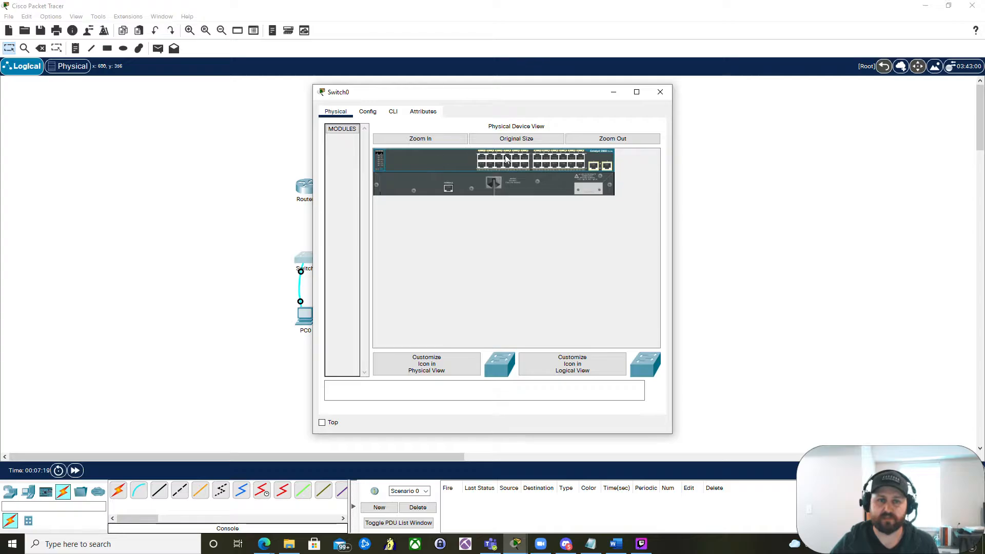
left_click(448, 138)
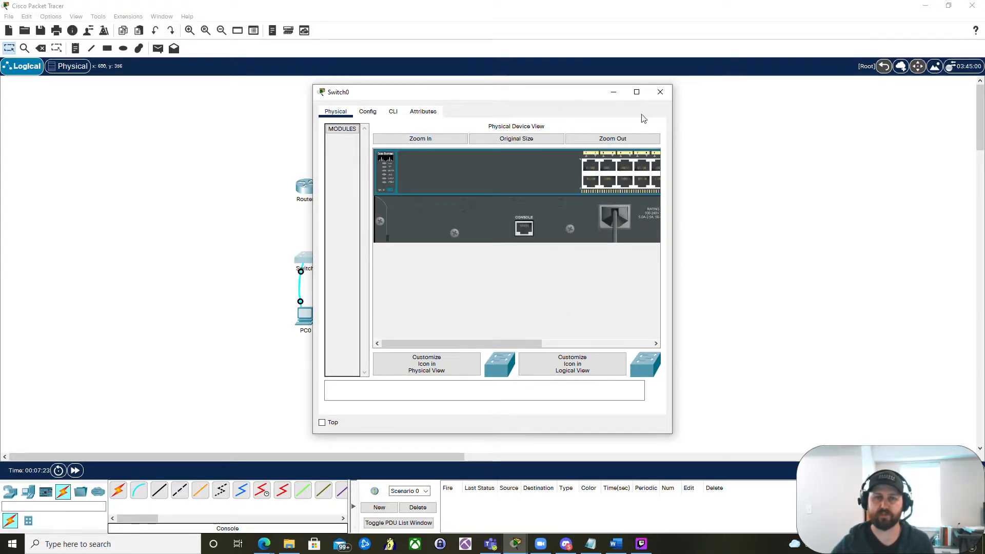
- Close the left switch's device window and open the left PC's Desktop applications
left_click(637, 92)
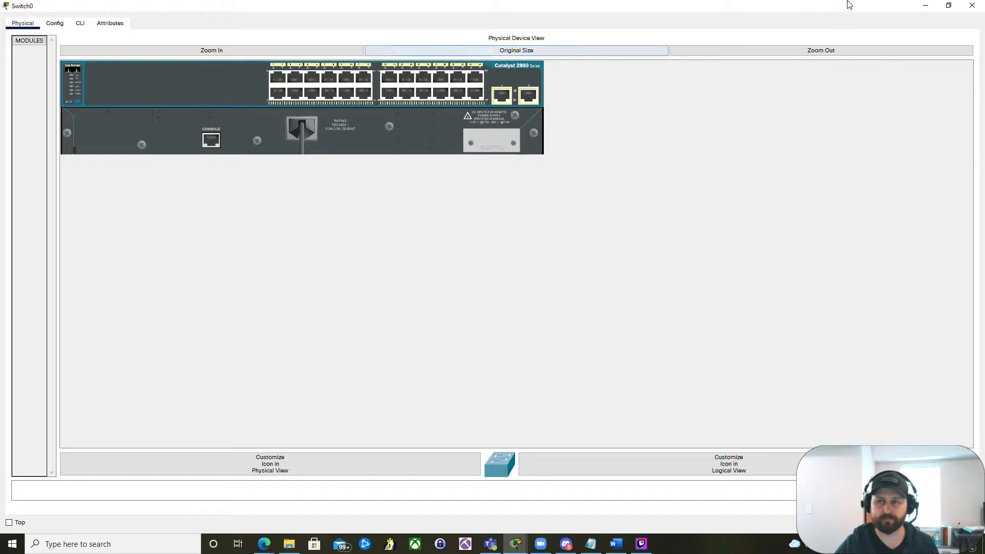
left_click(925, 5)
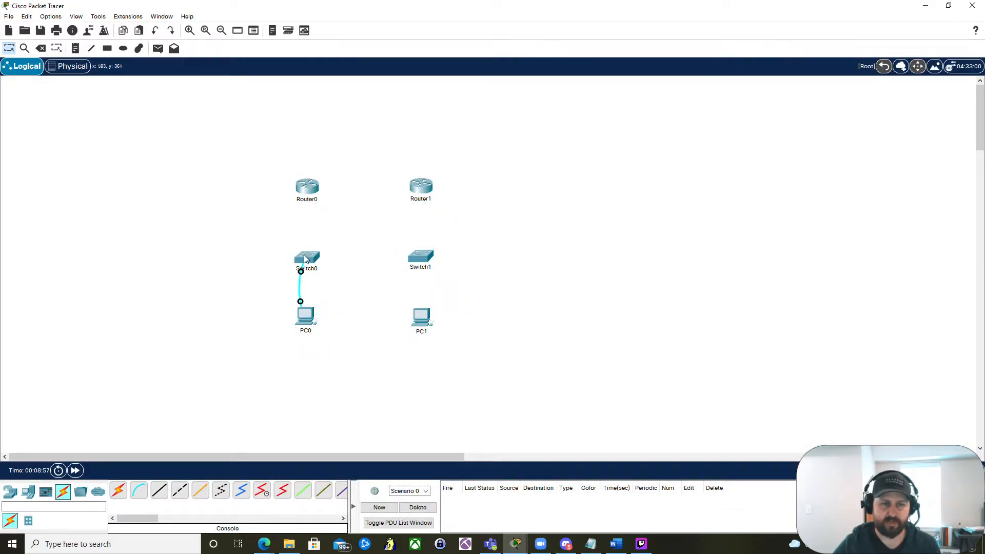
left_click(305, 319)
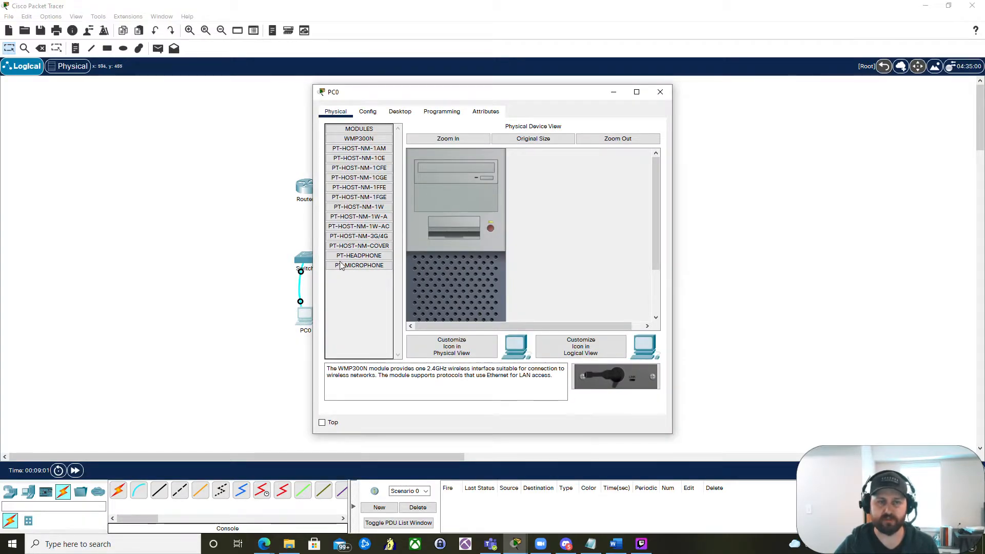
left_click(404, 113)
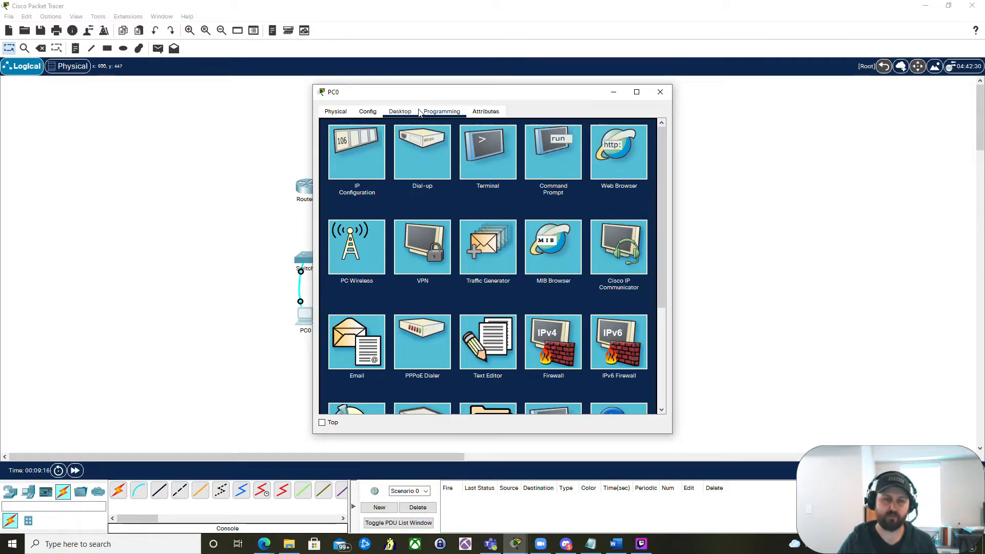
key("super")
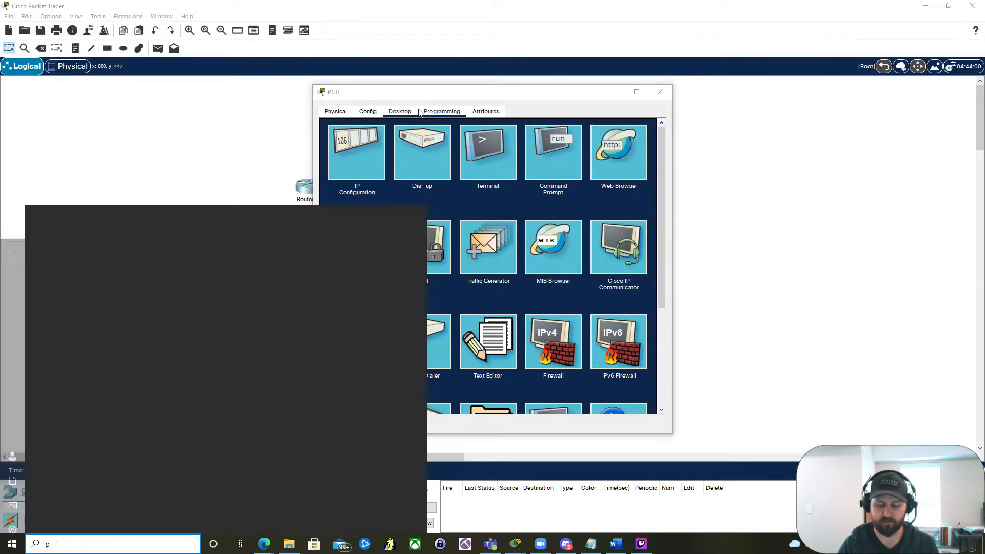
type("putty")
key("Return")
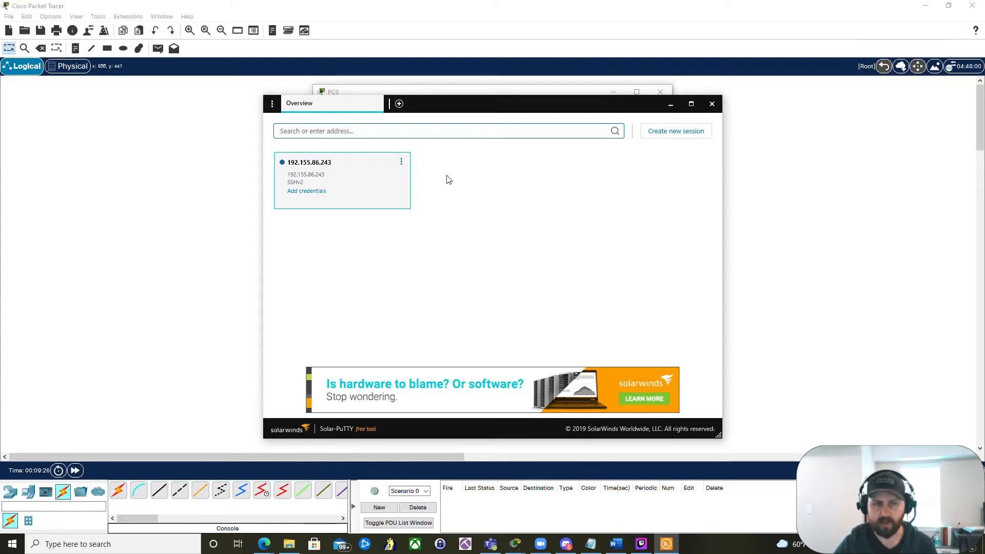
left_click(712, 103)
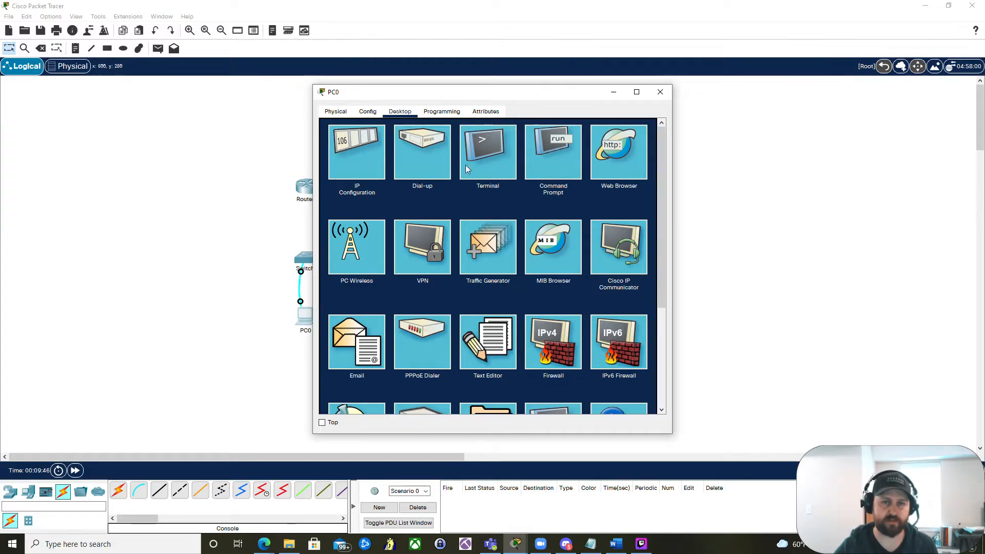
- Open the PC's Terminal with 9600 bits per second, 8 data bits, no parity, 1 stop bit and no flow control
left_click(483, 147)
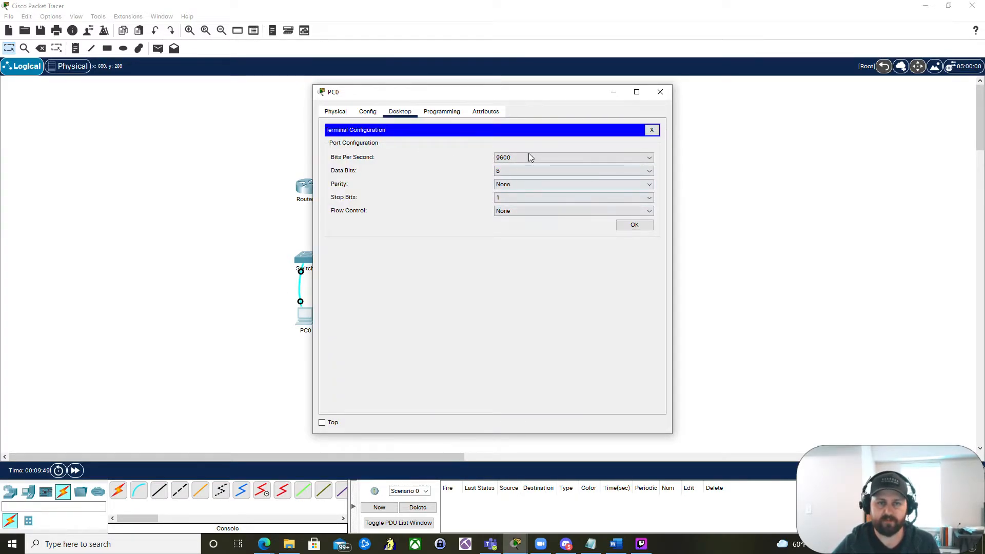
left_click(634, 226)
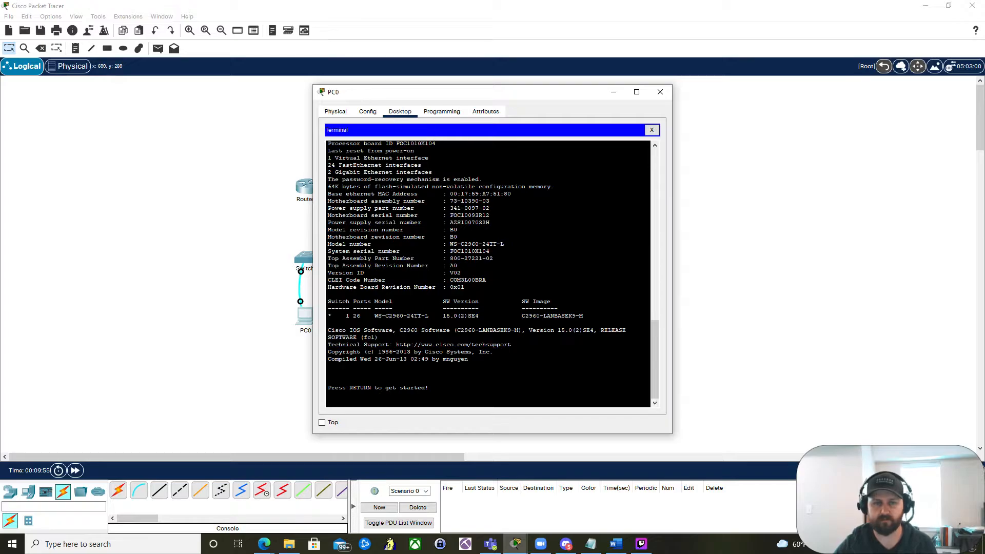
scroll(487, 272, "up", 1)
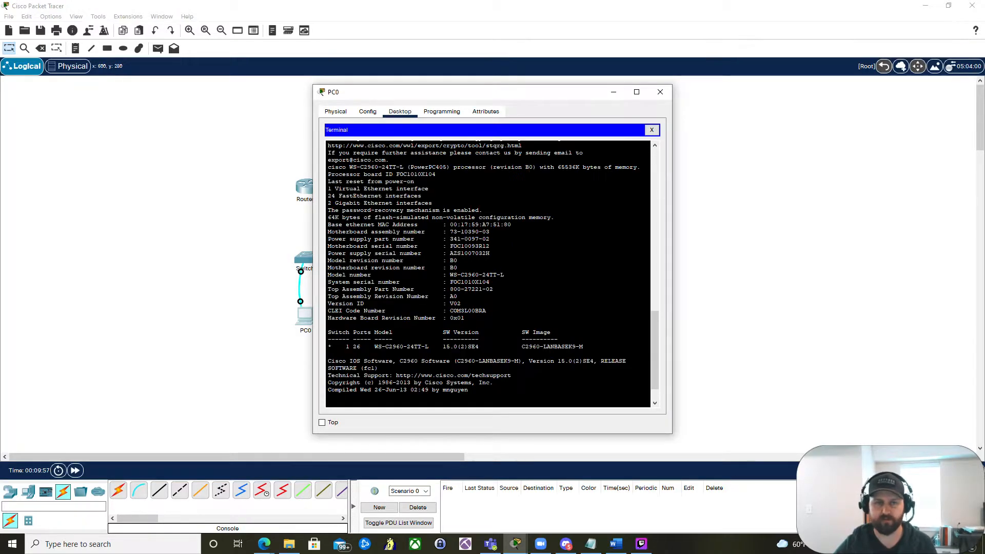
scroll(487, 272, "up", 3)
scroll(487, 272, "down", 4)
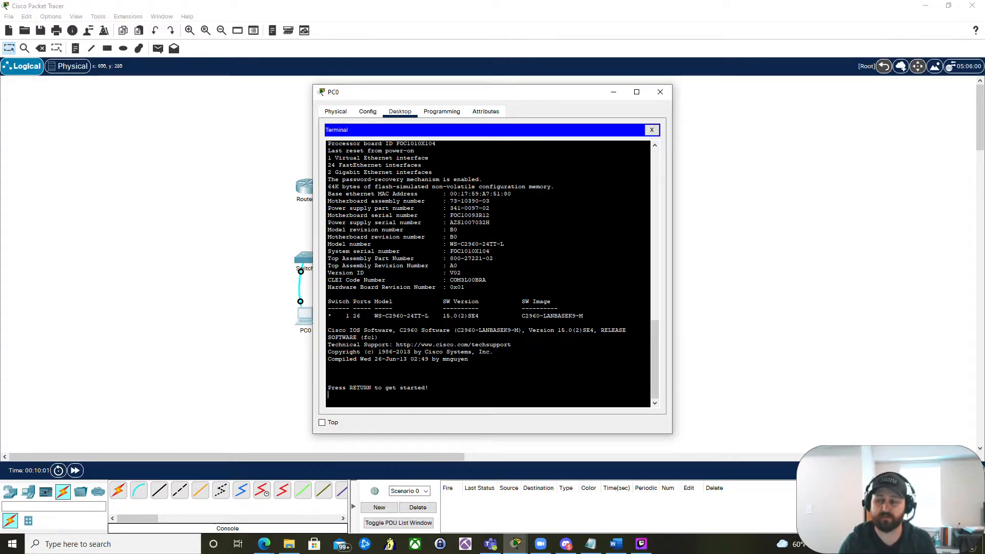
key("super")
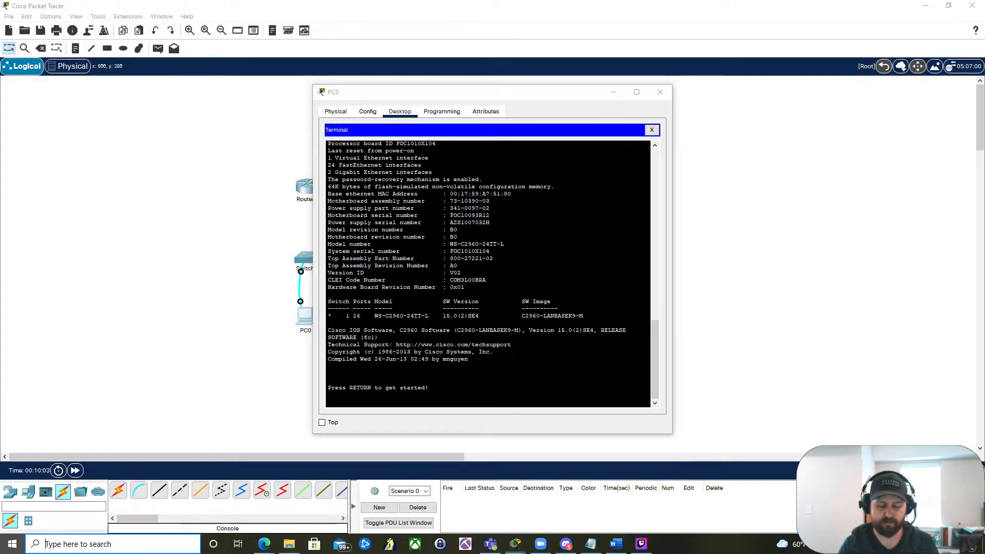
type("cmd")
key("Return")
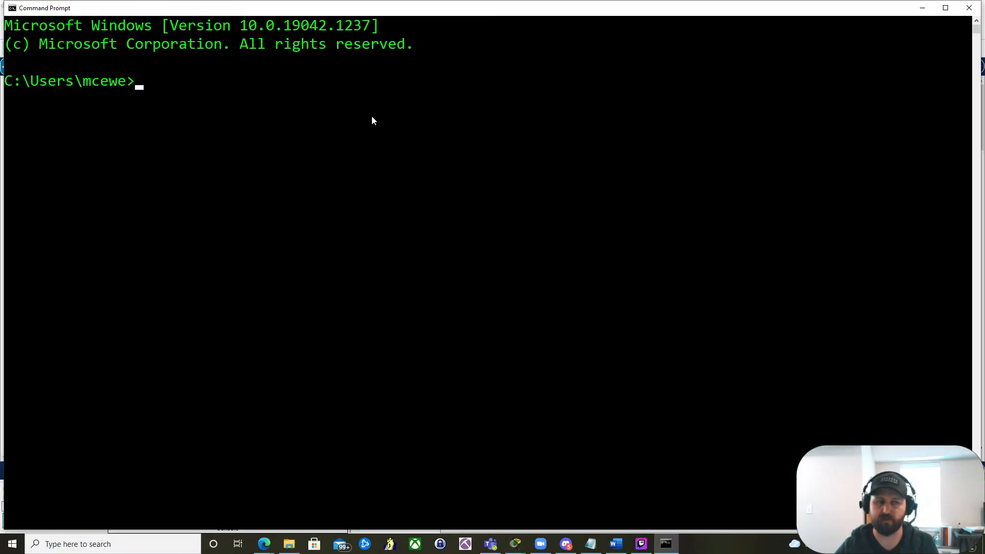
left_click(921, 8)
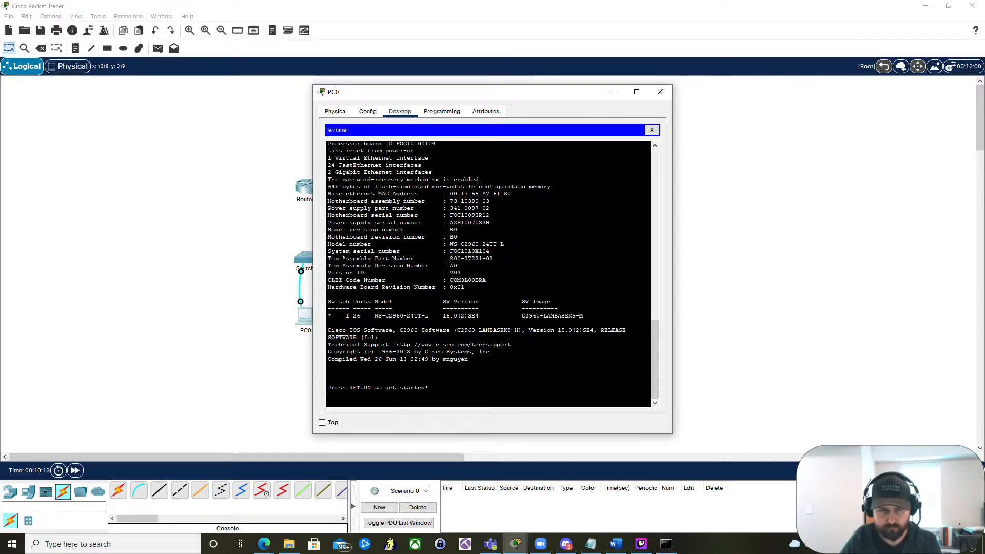
- Start the switch console session in the terminal, then close the terminal and the PC window
key("Return")
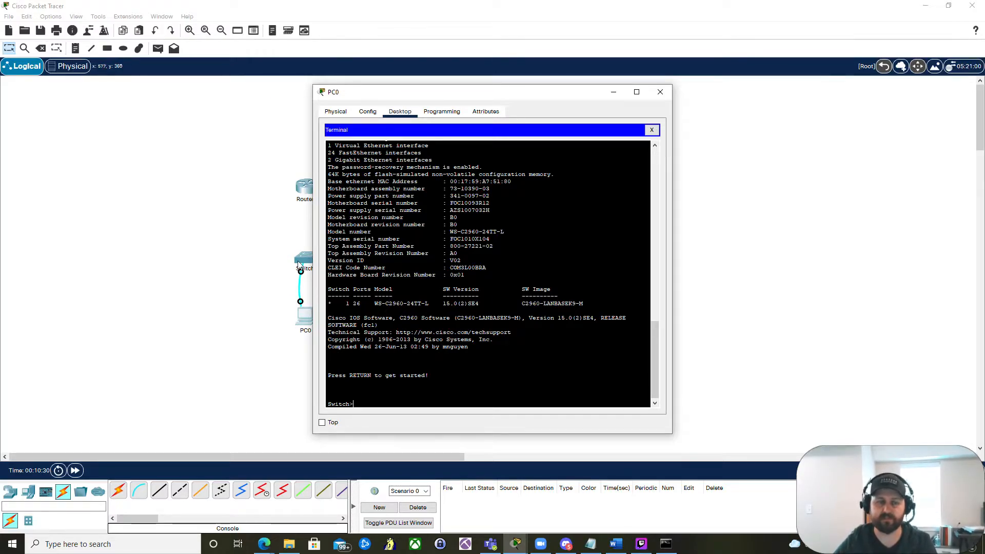
left_click(651, 130)
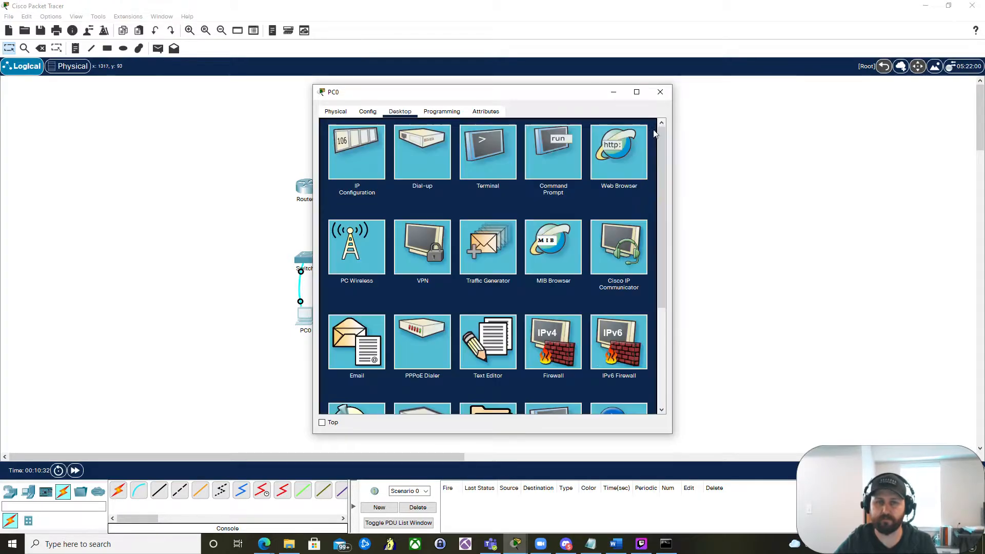
left_click(660, 92)
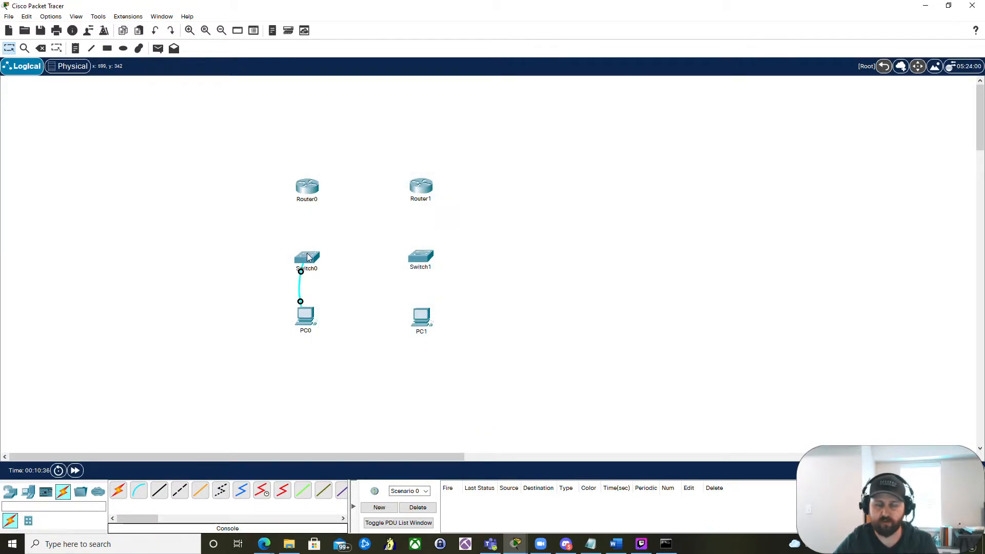
- Delete the console cable between the left PC and the left switch
left_click(41, 49)
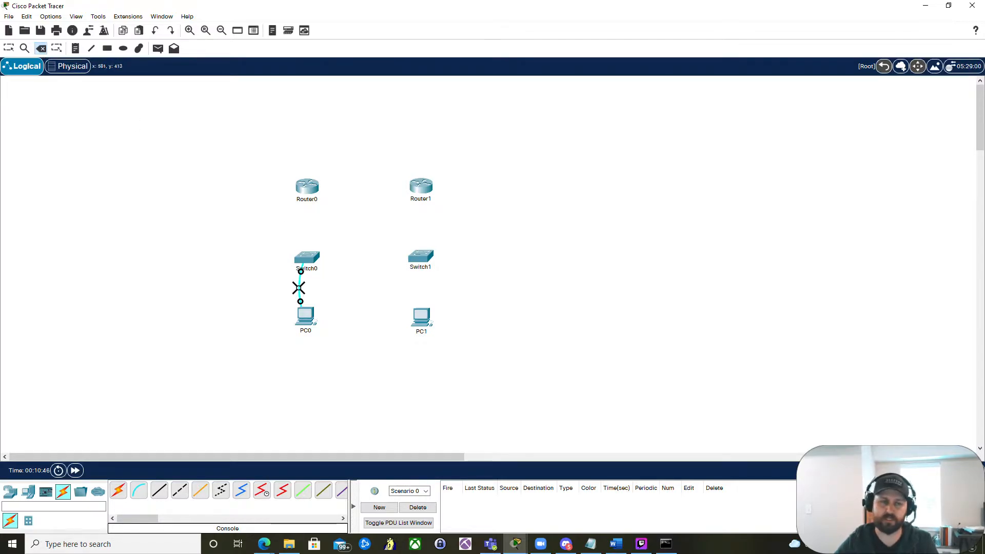
left_click(298, 288)
key("Escape")
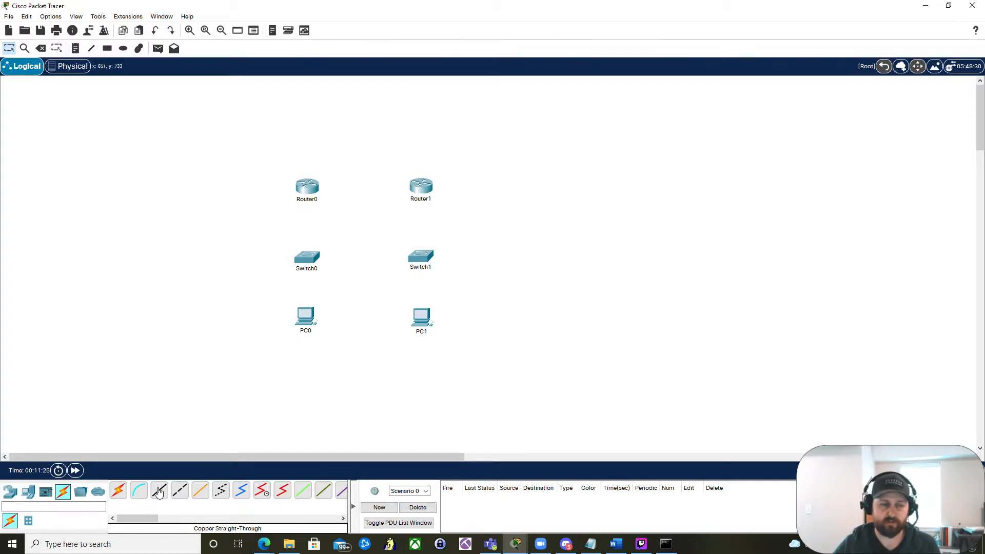
- Connect the left PC's FastEthernet0 to the left switch's FastEthernet0/1 with a copper straight-through cable
left_click(161, 488)
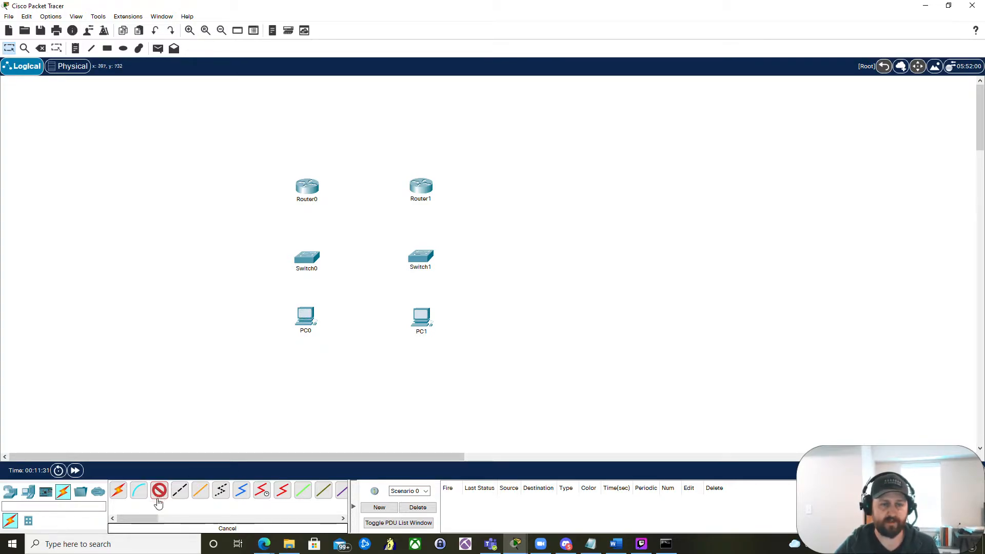
left_click(307, 319)
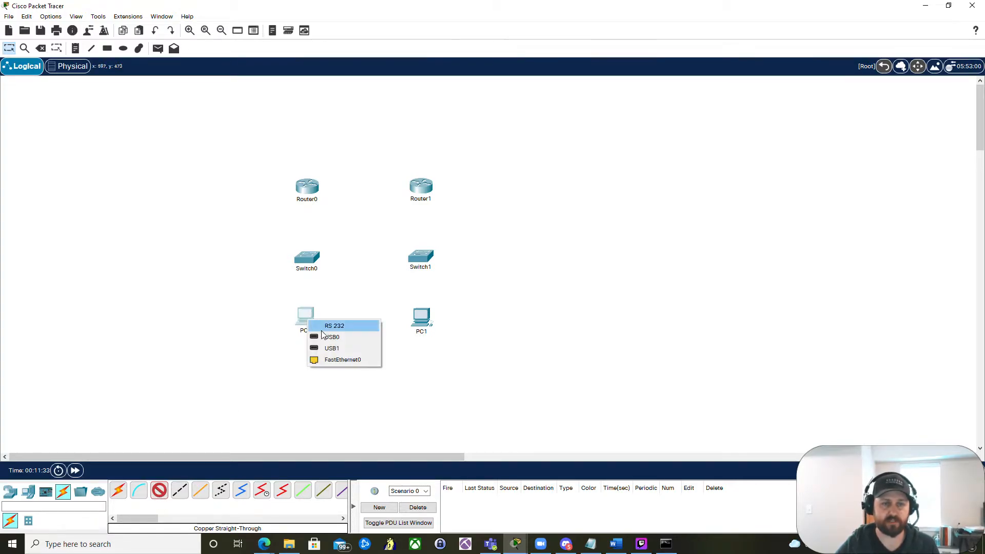
left_click(340, 359)
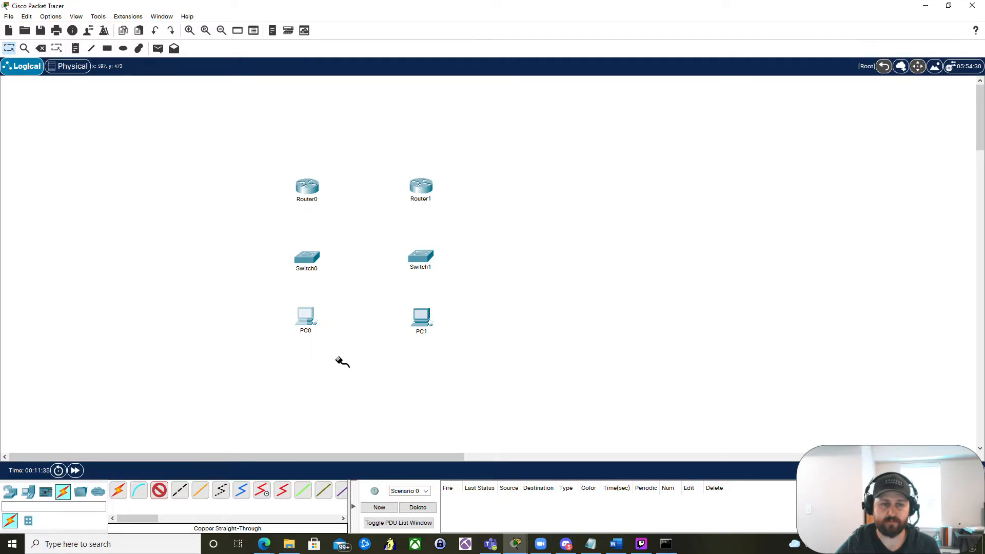
left_click(307, 261)
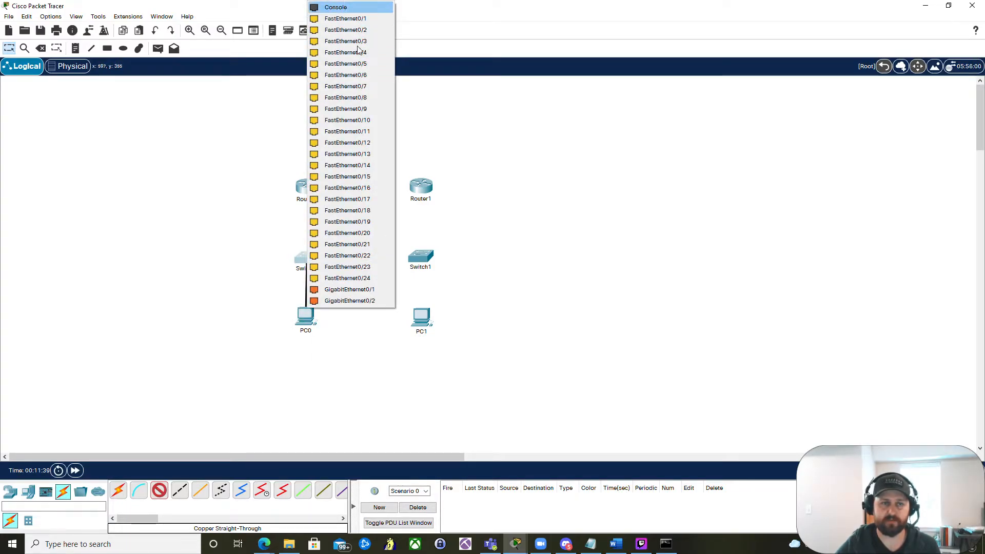
left_click(358, 19)
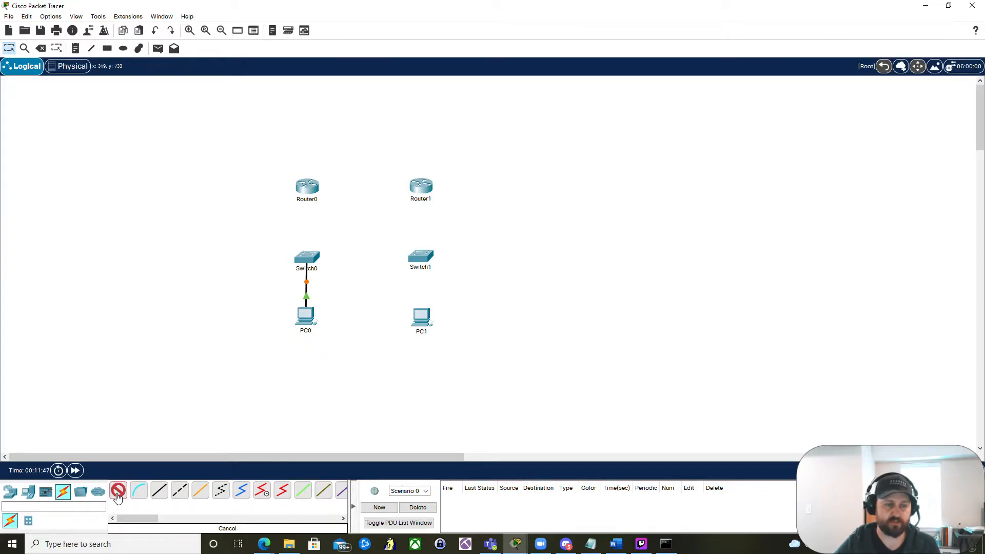
- Connect the left switch's FastEthernet0/2 to Router0's GigabitEthernet0/0 with a copper straight-through cable
left_click(160, 491)
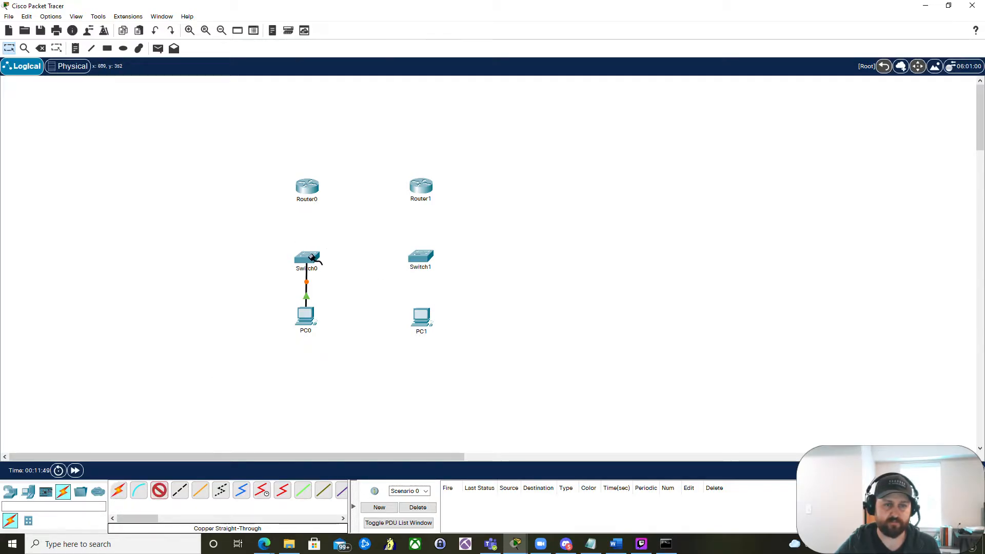
left_click(313, 259)
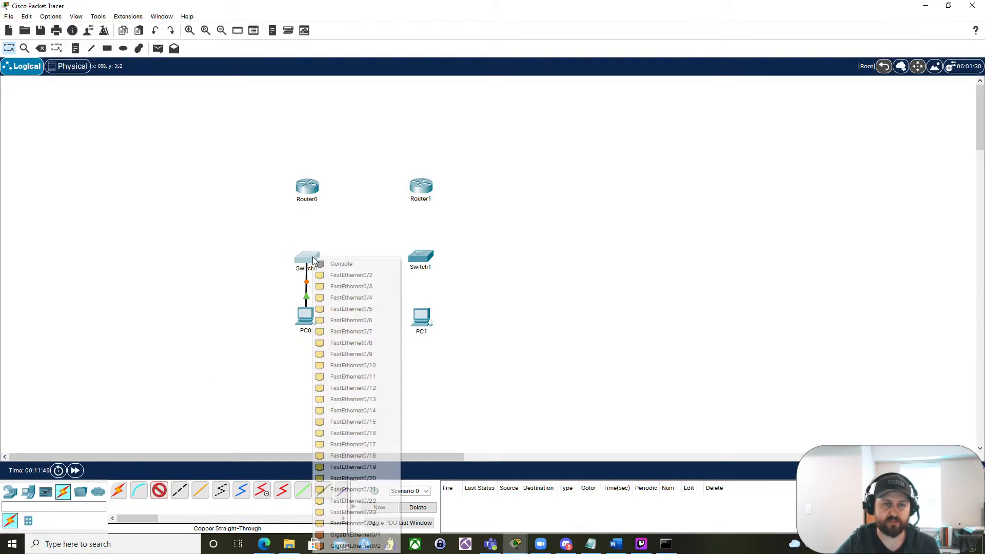
left_click(354, 275)
left_click(309, 192)
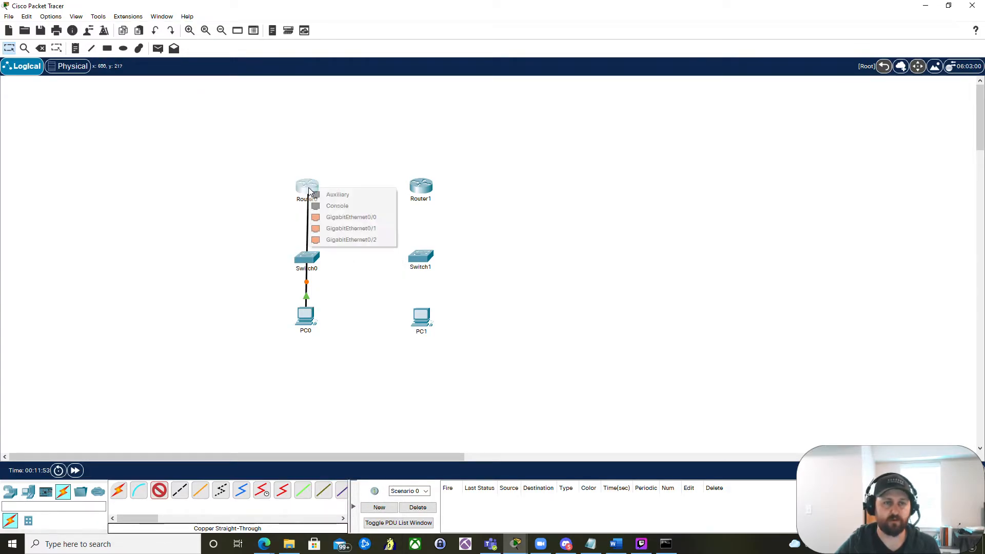
left_click(348, 218)
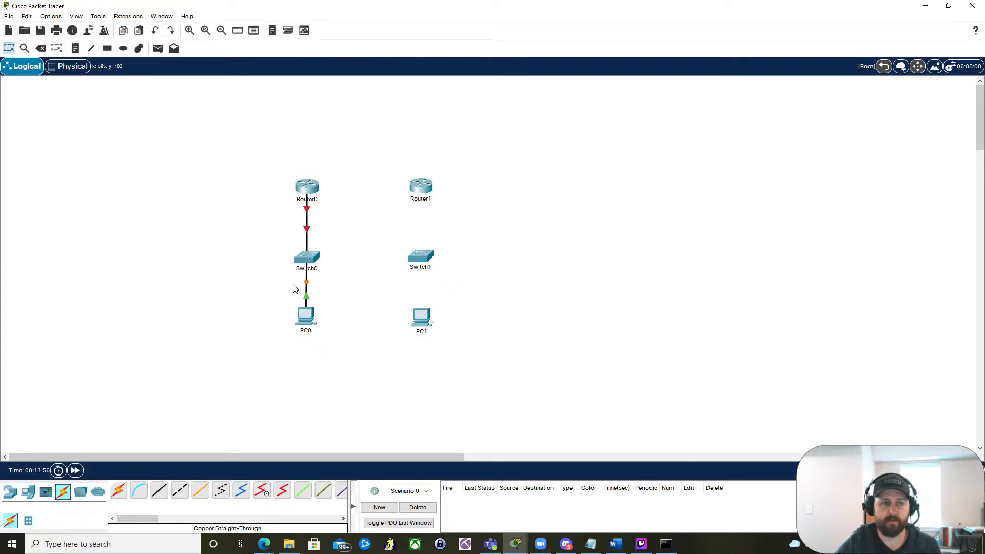
- Move the left switch and Router0 slightly upward
left_click_drag(309, 262, 308, 254)
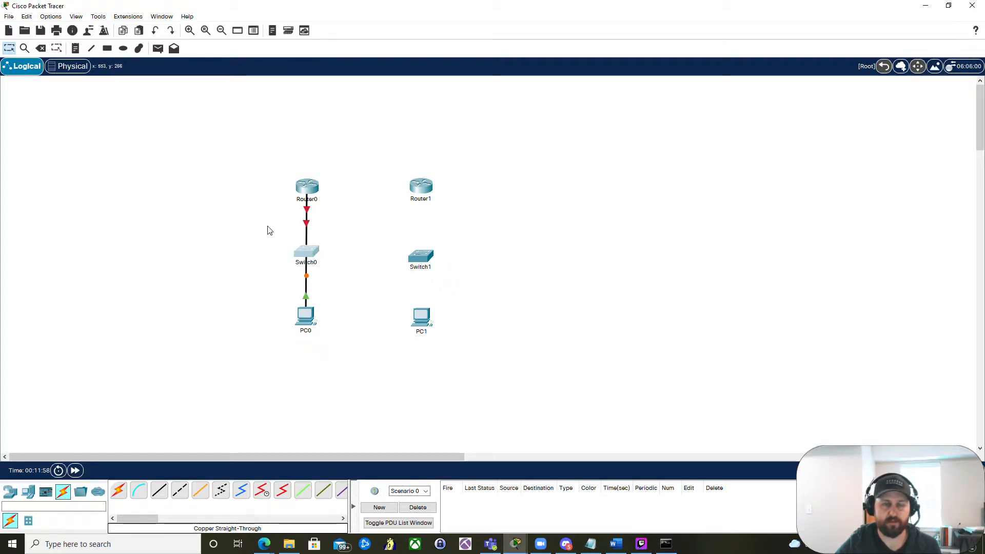
left_click_drag(307, 188, 308, 184)
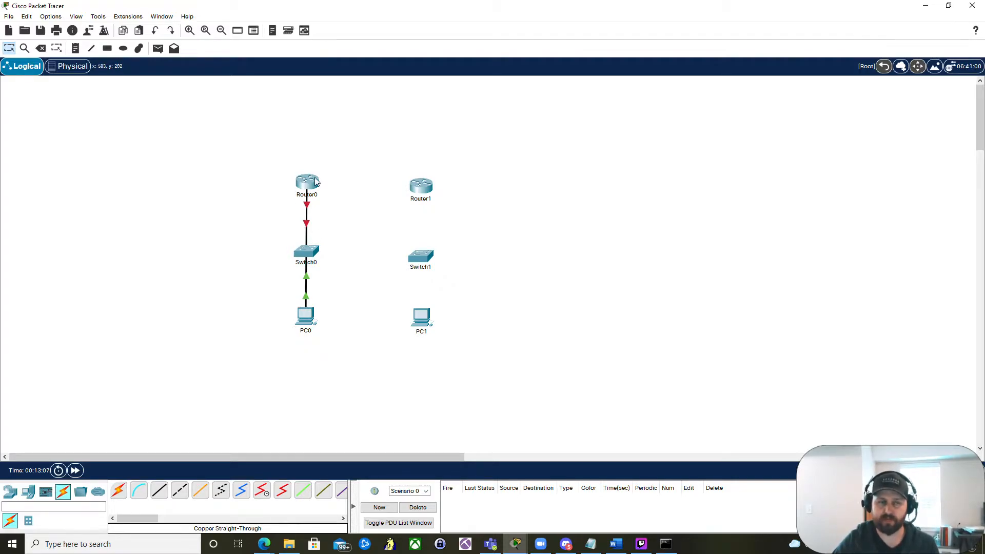
- Open Router0's configuration for the GigabitEthernet0/0 interface
mouse_move(305, 185)
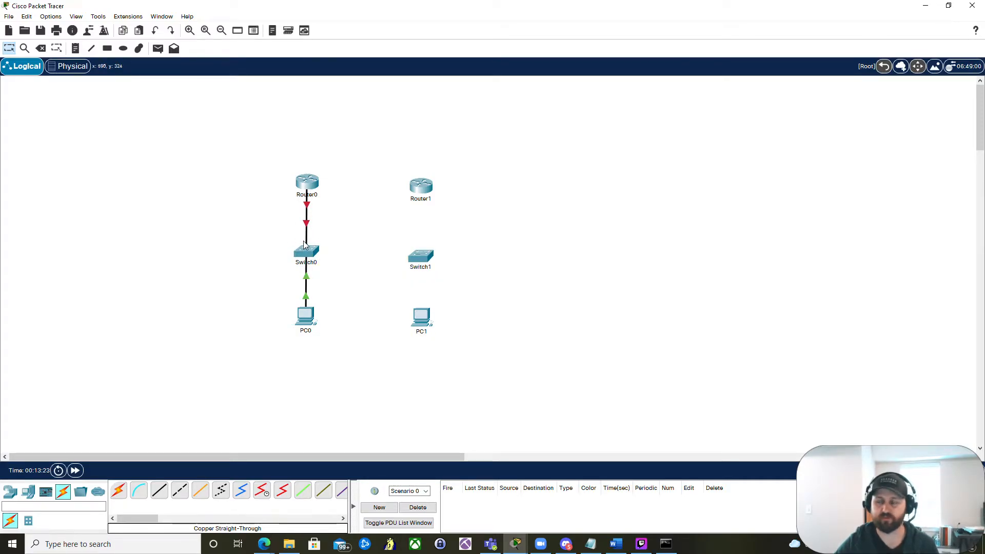
mouse_move(303, 241)
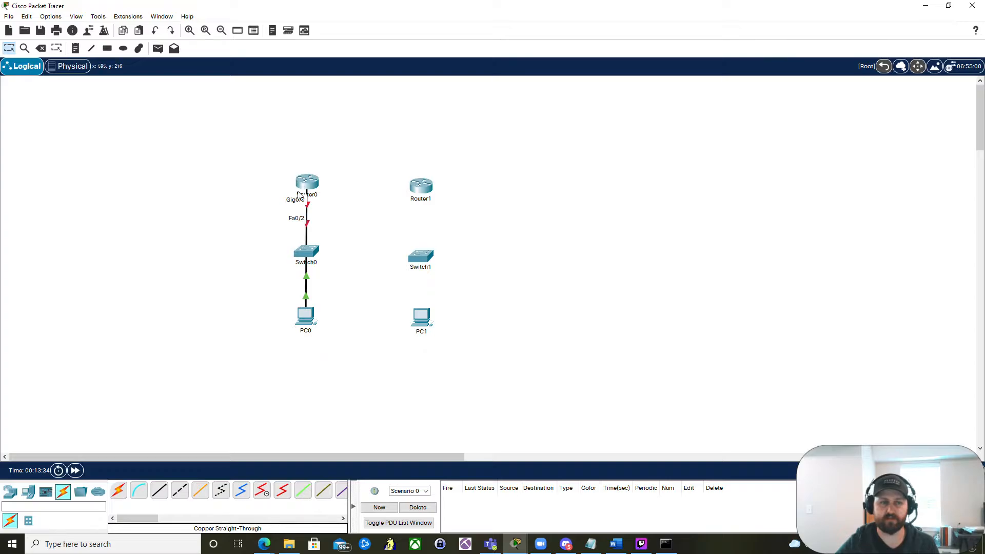
left_click(312, 183)
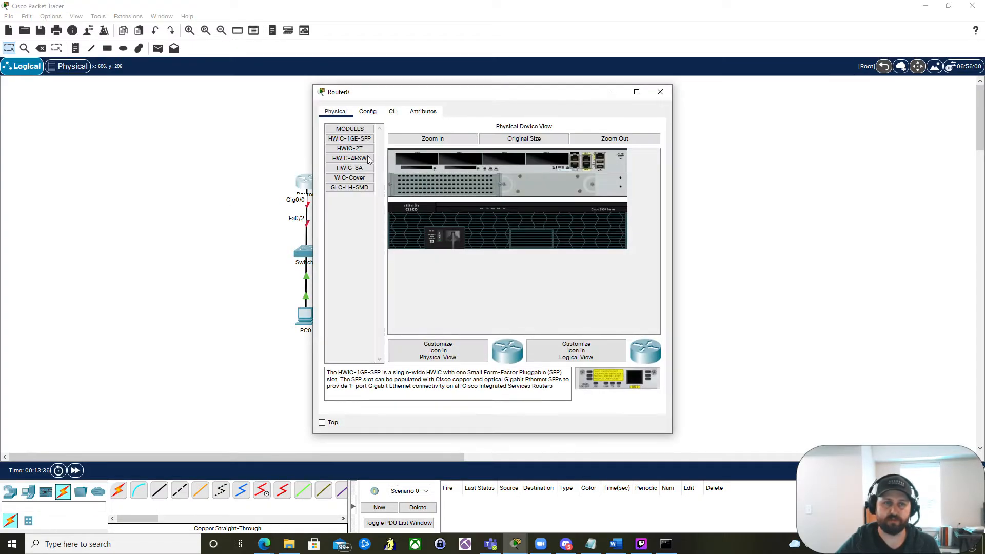
left_click(374, 113)
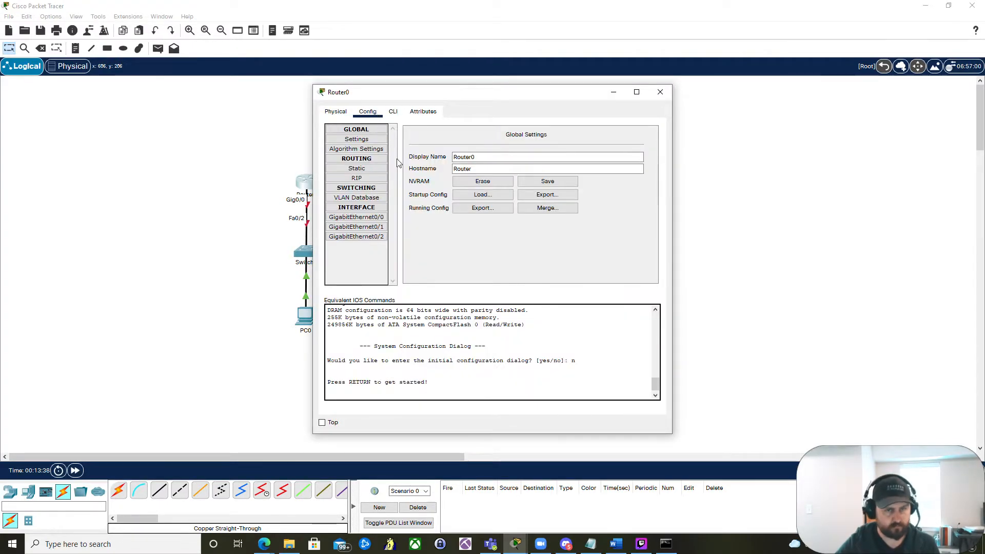
left_click(380, 217)
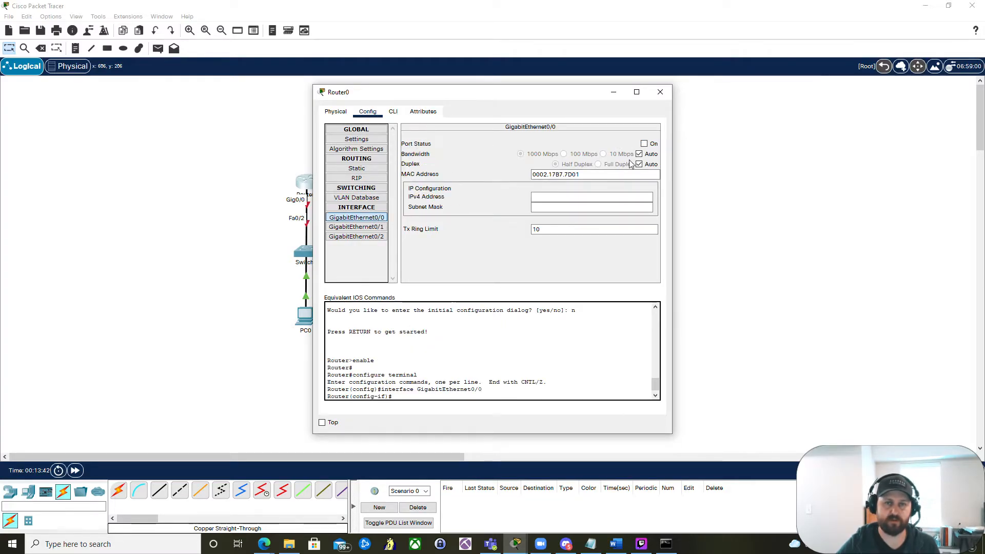
- Turn on Router0's GigabitEthernet0/0 port and close the router dialog
left_click(643, 144)
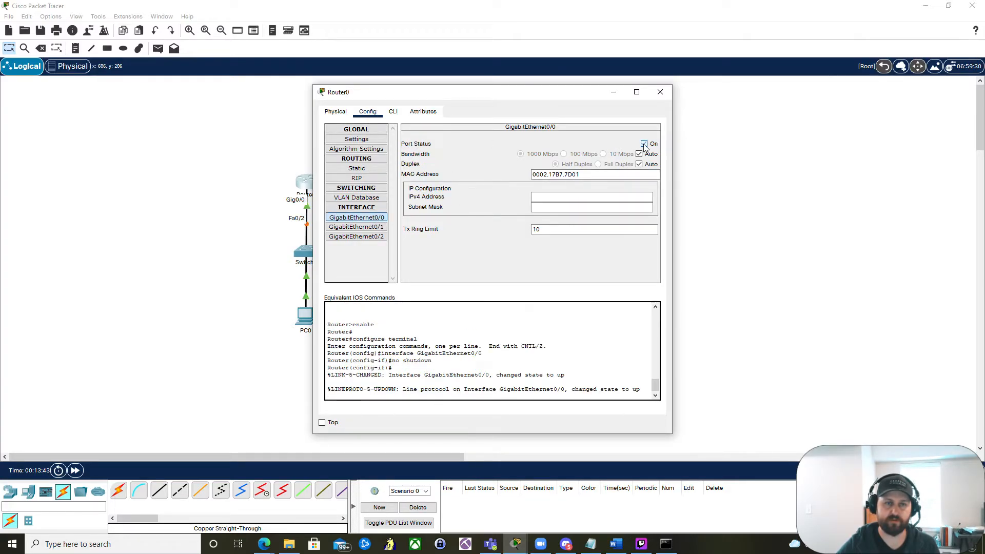
left_click(613, 92)
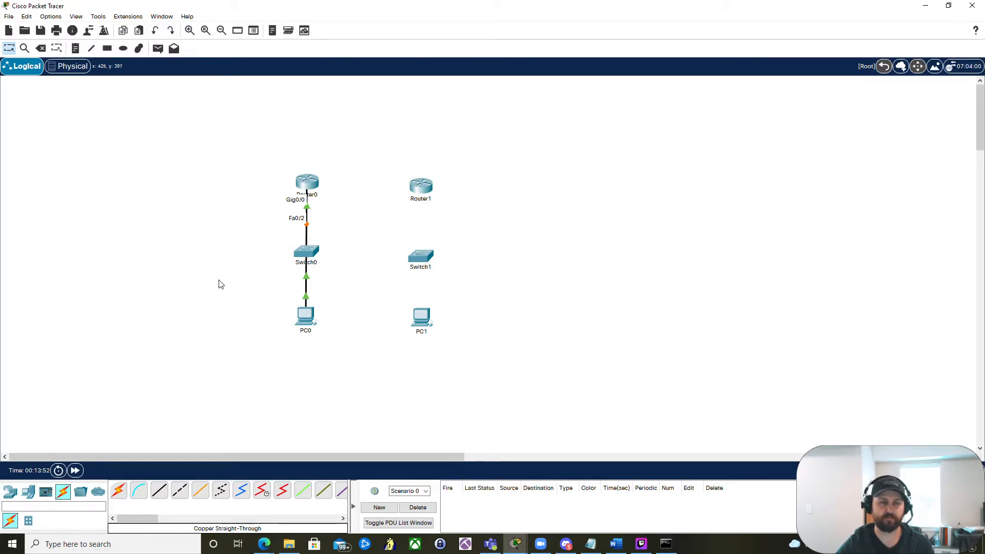
- Nudge Router0 slightly upward and fast-forward the simulation time to bring the links up
left_click_drag(307, 184, 308, 175)
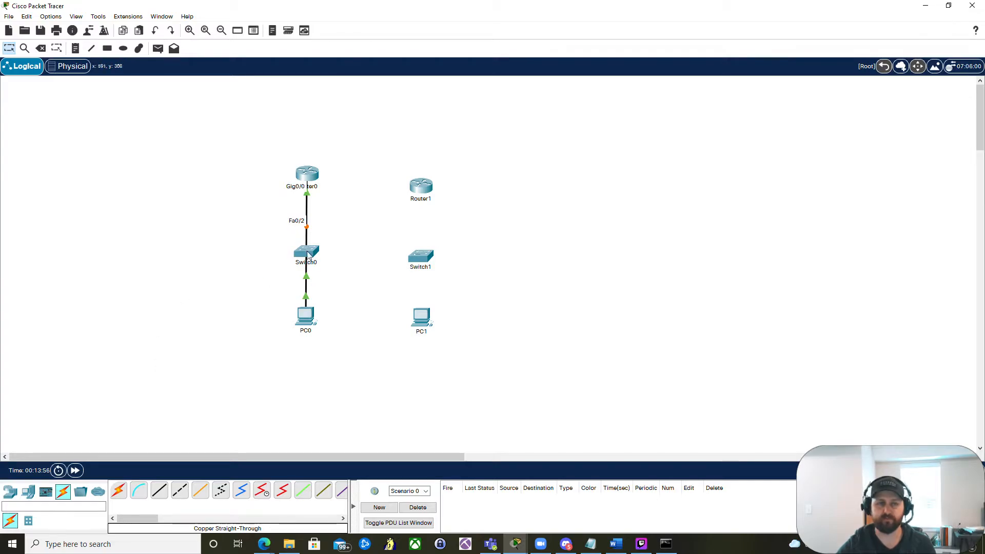
left_click(76, 471)
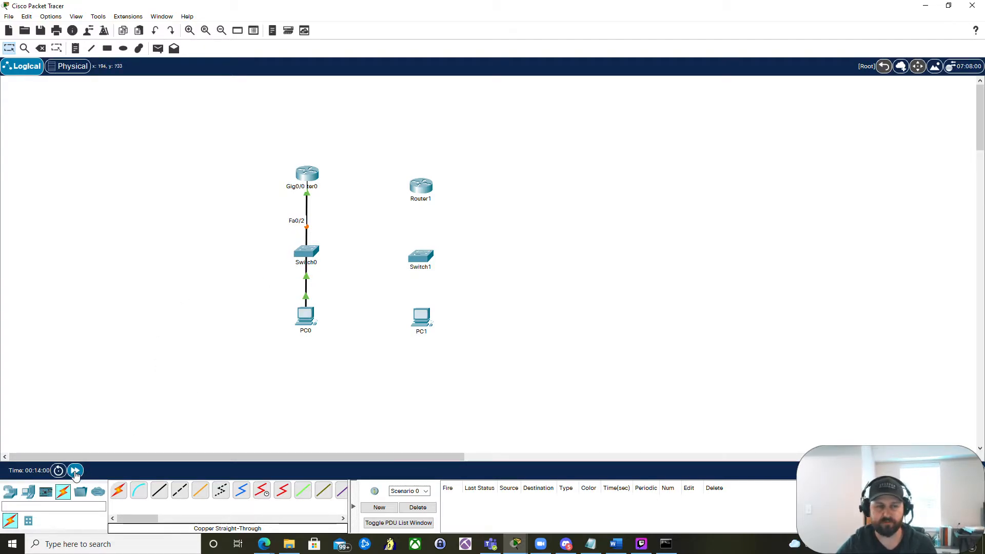
left_click(75, 472)
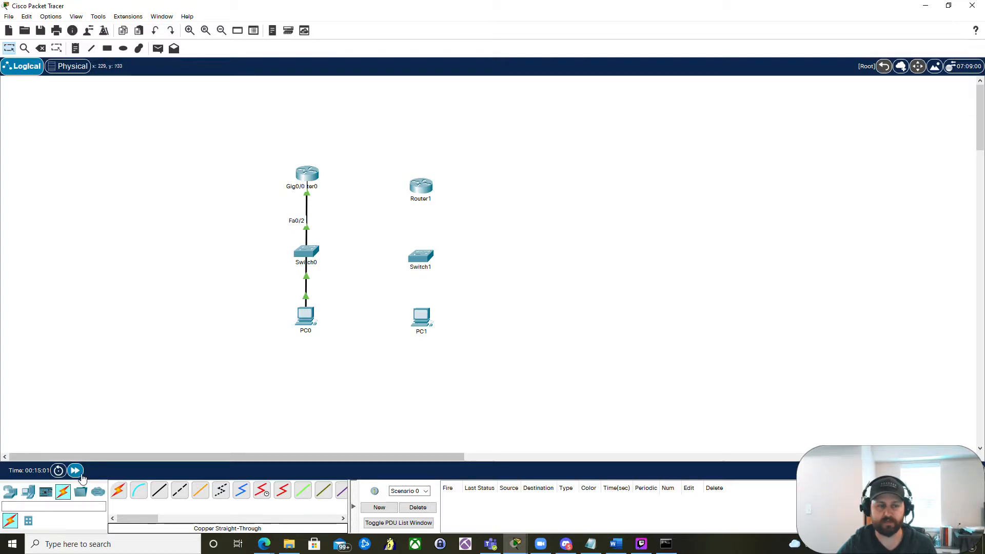
left_click(78, 472)
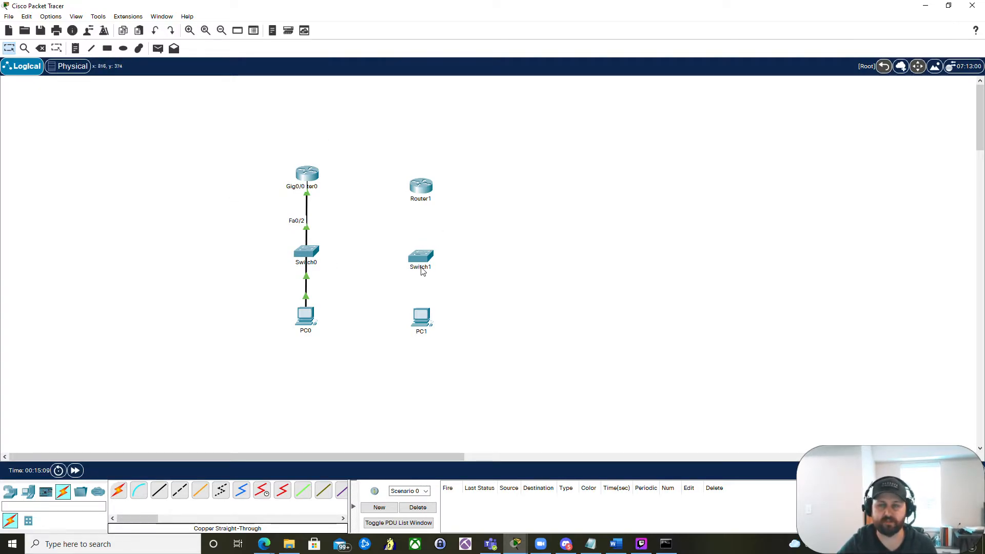
mouse_move(421, 271)
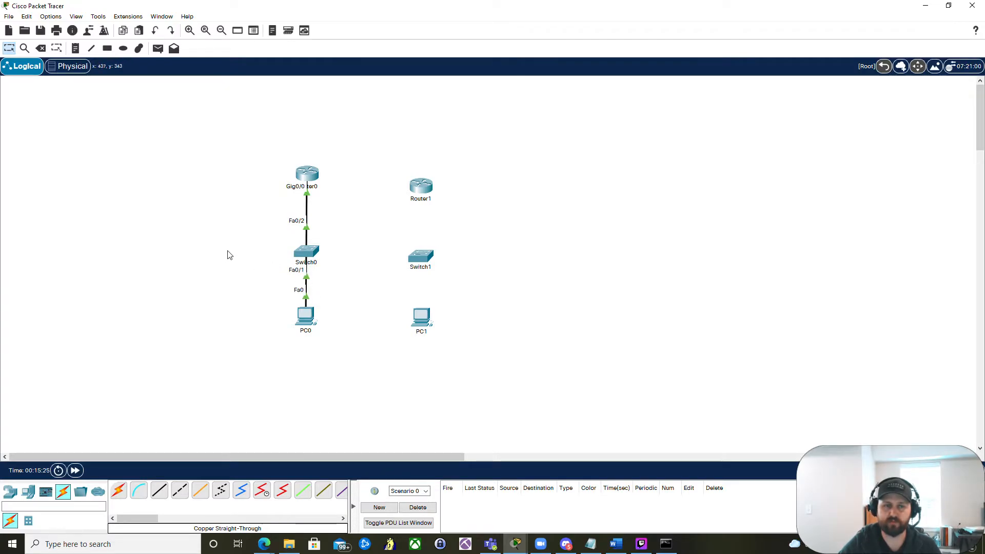
- Enable Always Show Port Labels in Logical Workspace in the interface preferences
left_click(51, 18)
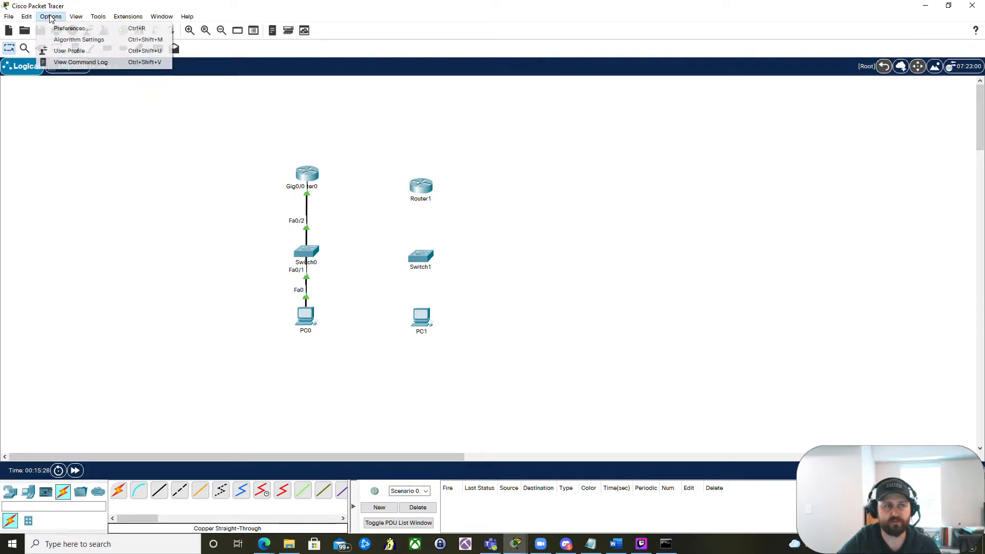
left_click(60, 29)
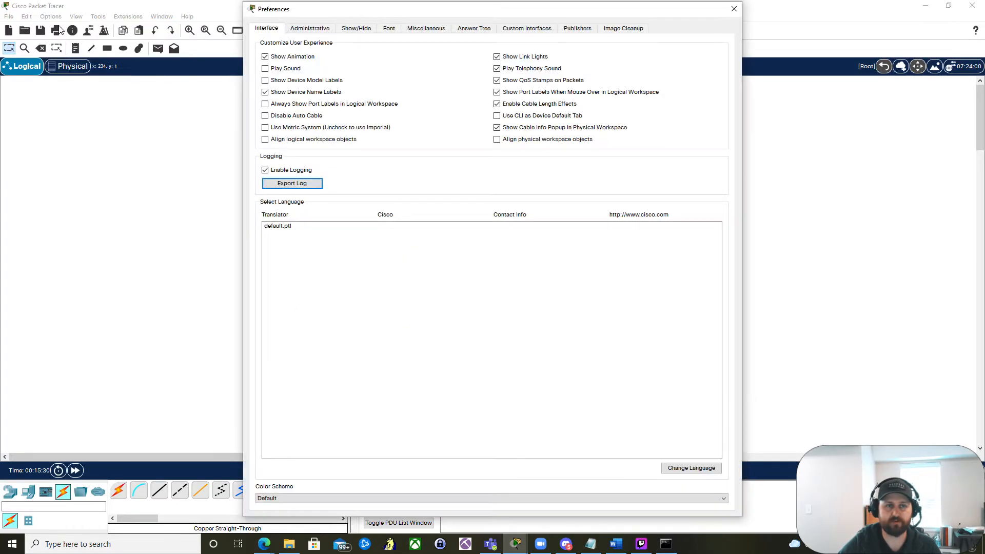
left_click(265, 104)
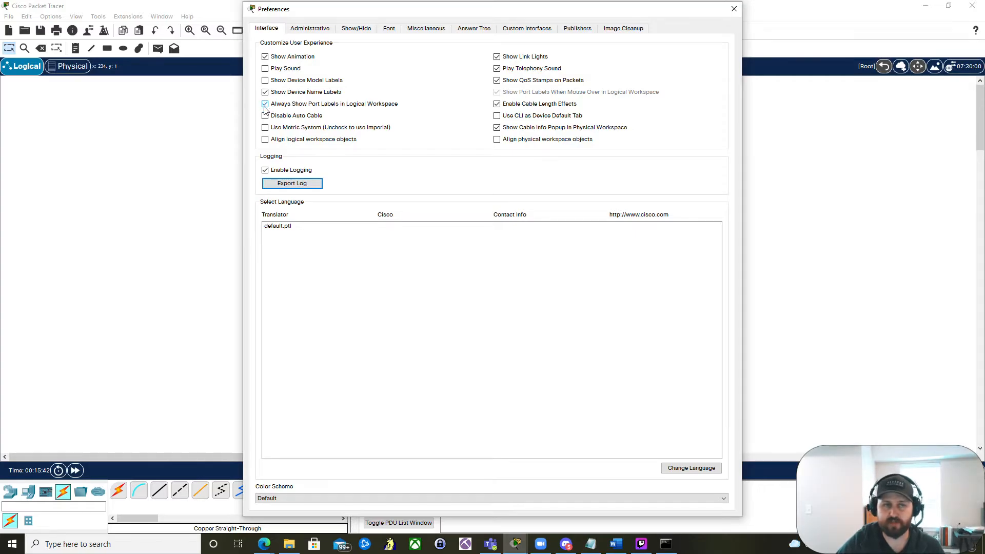
left_click(733, 11)
- Open Switch0's CLI to view its console messages, then close it
left_click(309, 254)
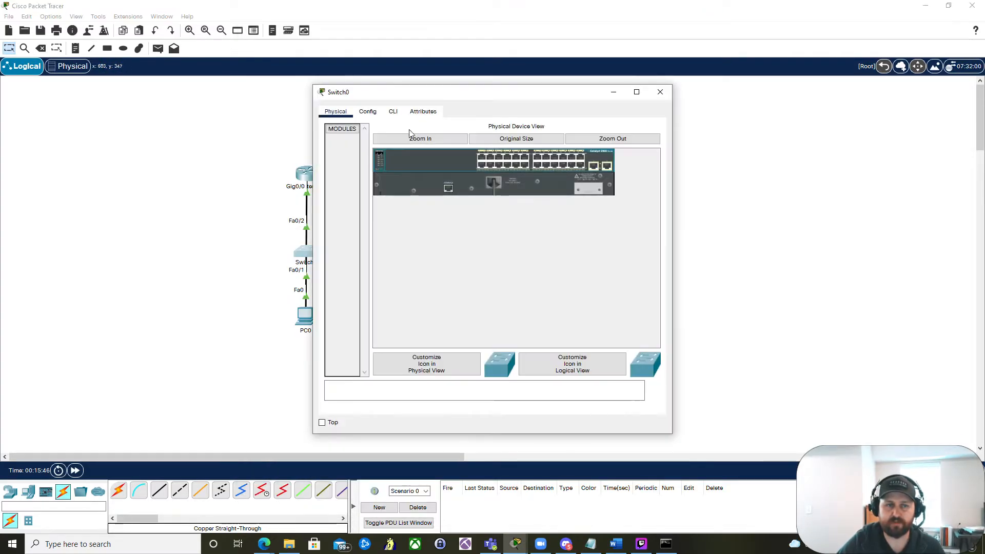
left_click(393, 111)
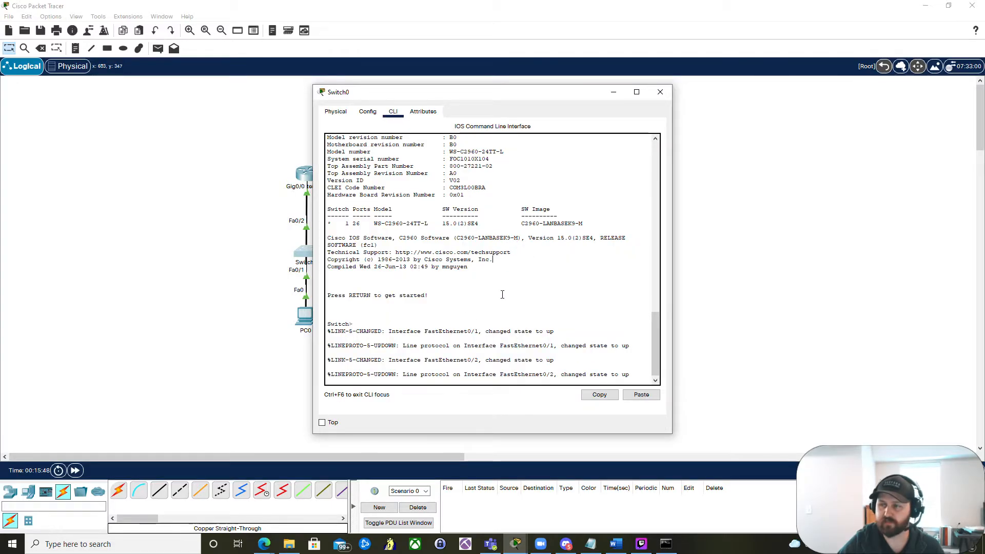
left_click(659, 94)
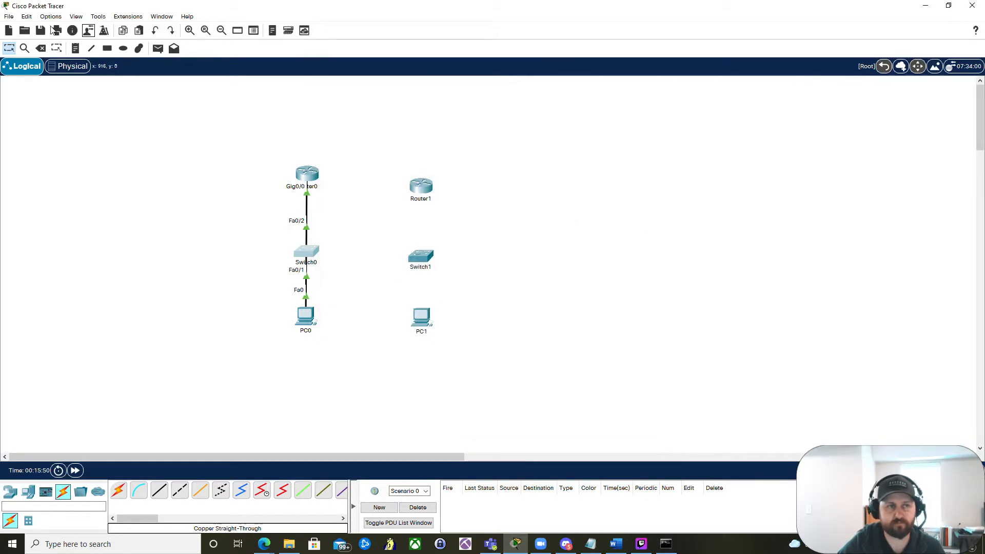
- Set the CLI dialog font size to 14 in the font preferences, apply it, and check it in Switch0's CLI
left_click(49, 17)
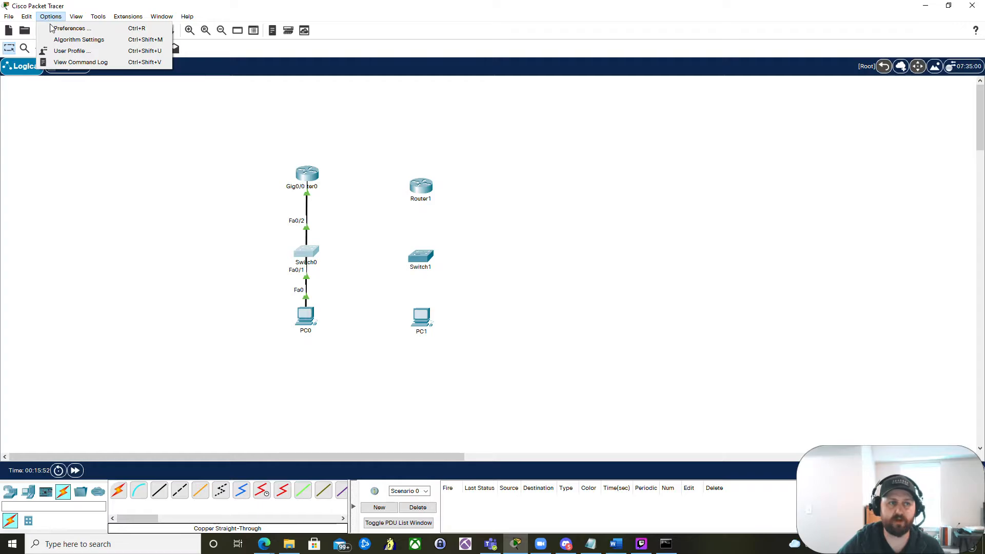
left_click(52, 28)
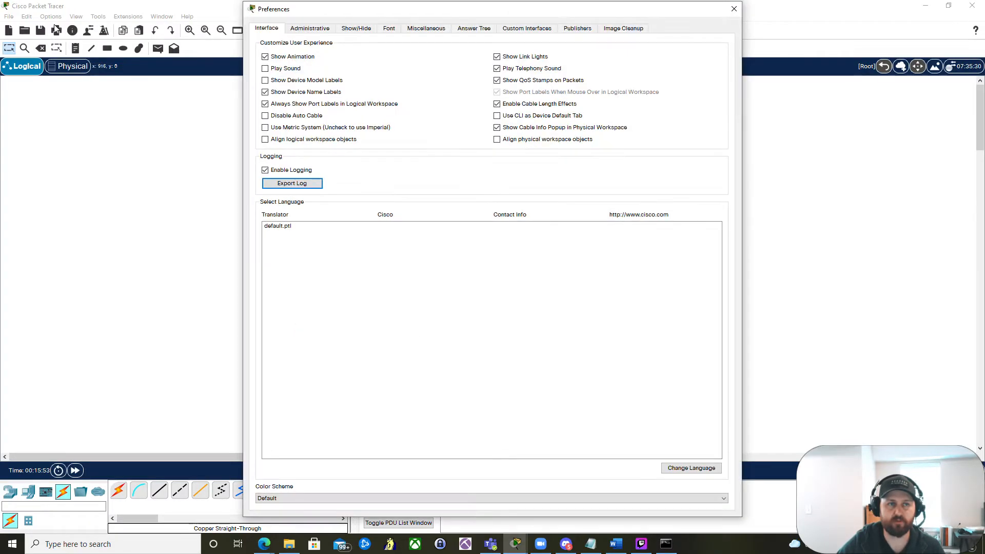
left_click(390, 29)
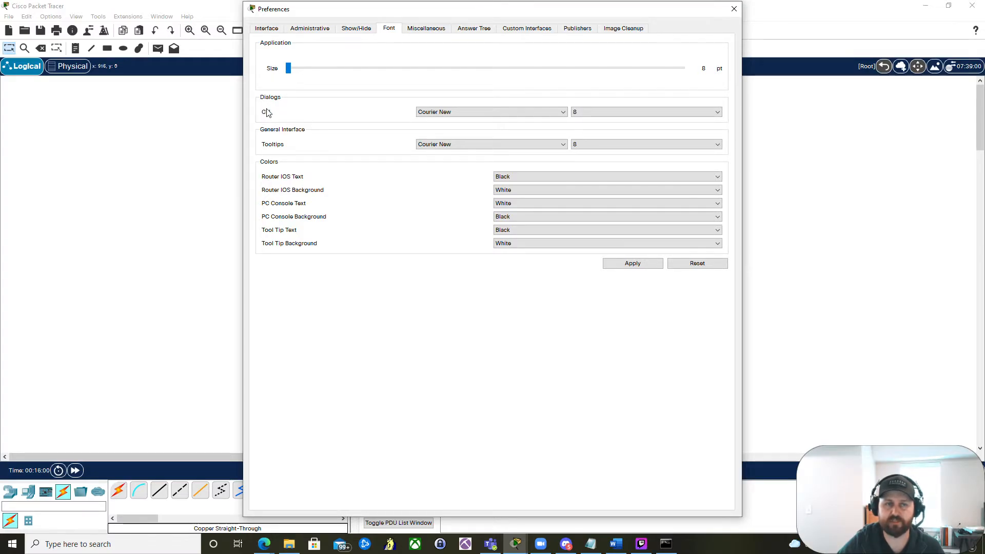
left_click(617, 117)
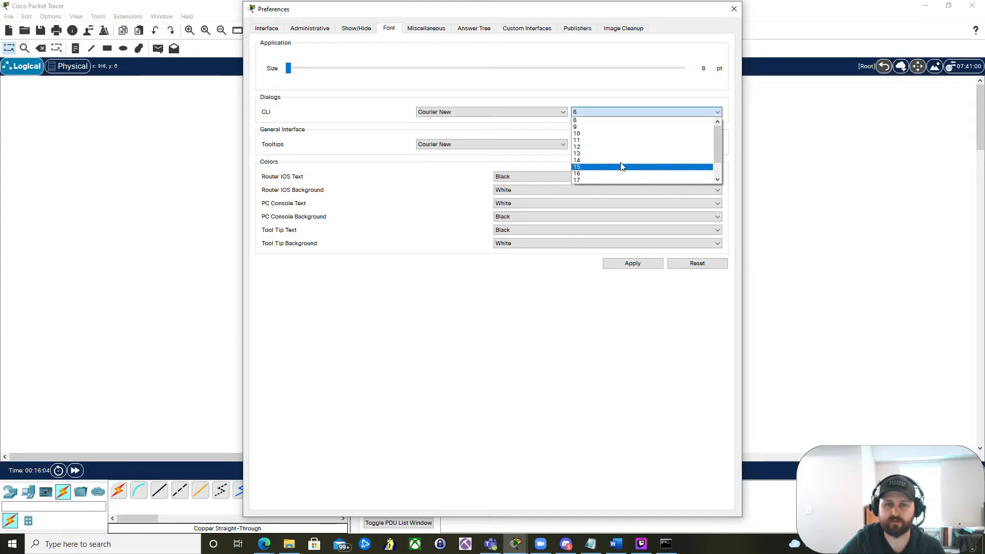
left_click(622, 163)
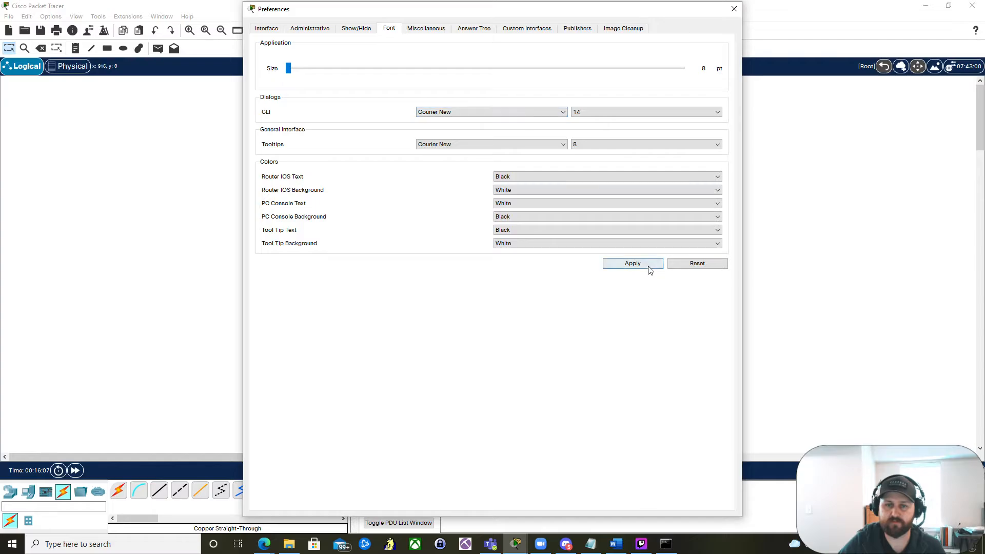
left_click(633, 263)
left_click(733, 9)
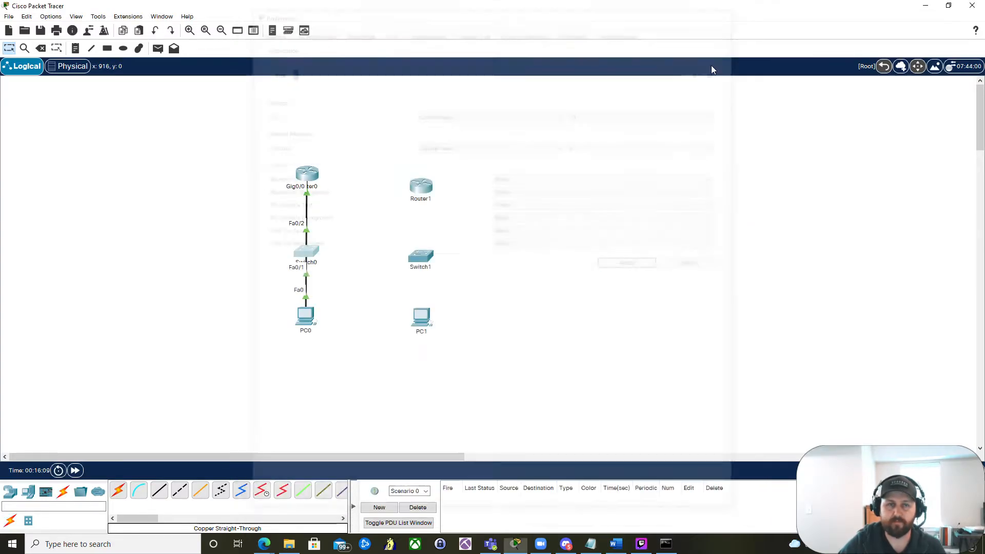
left_click(298, 250)
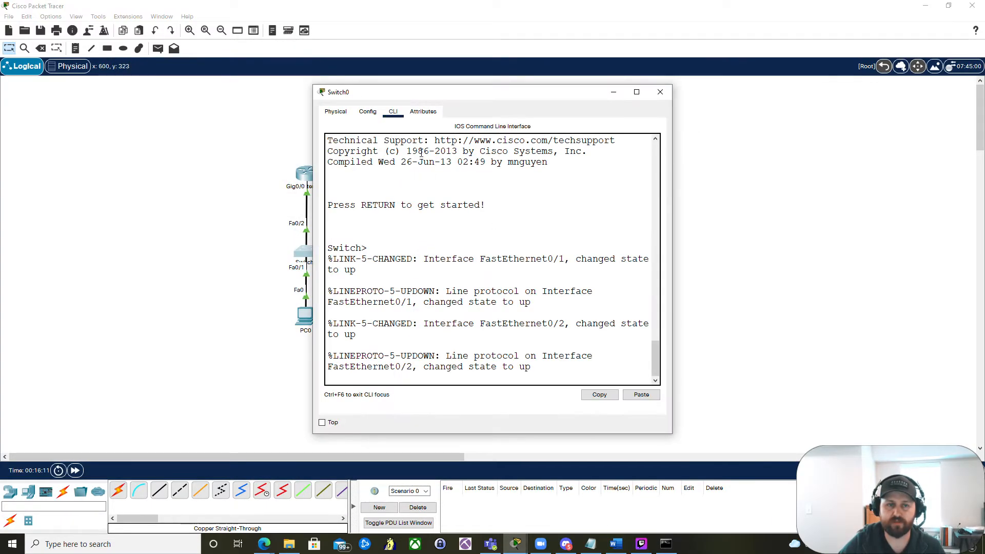
left_click(660, 92)
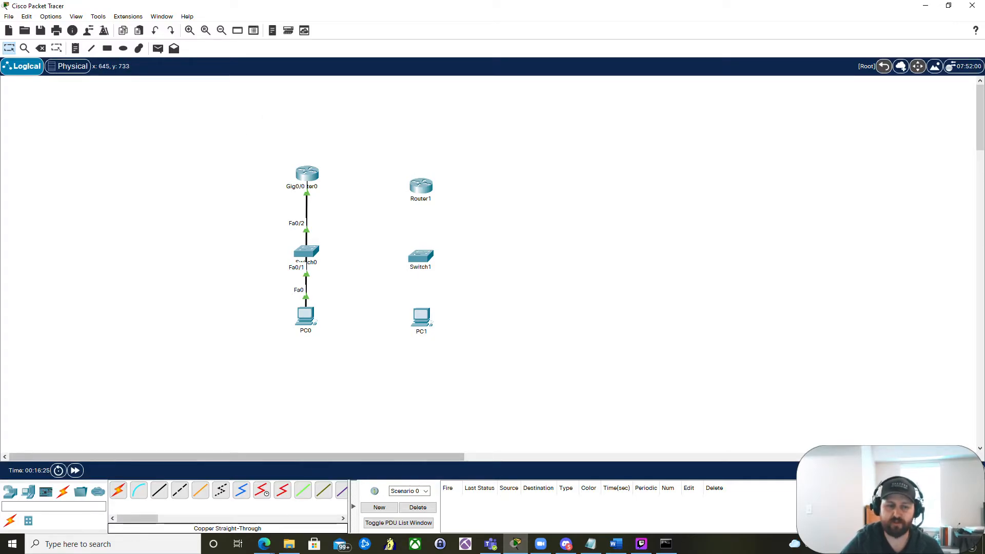
- Switch to the browser's Week 1 PT-1 page and download and open the 2.5.5-packet-tracer---configure-initial-switch-settings.pka file
left_click(263, 544)
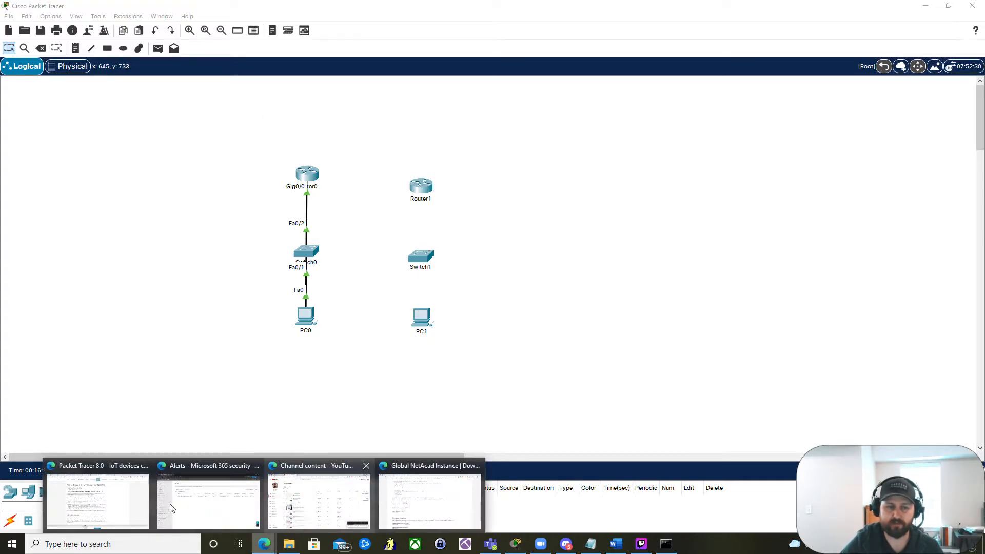
left_click(408, 492)
left_click(87, 8)
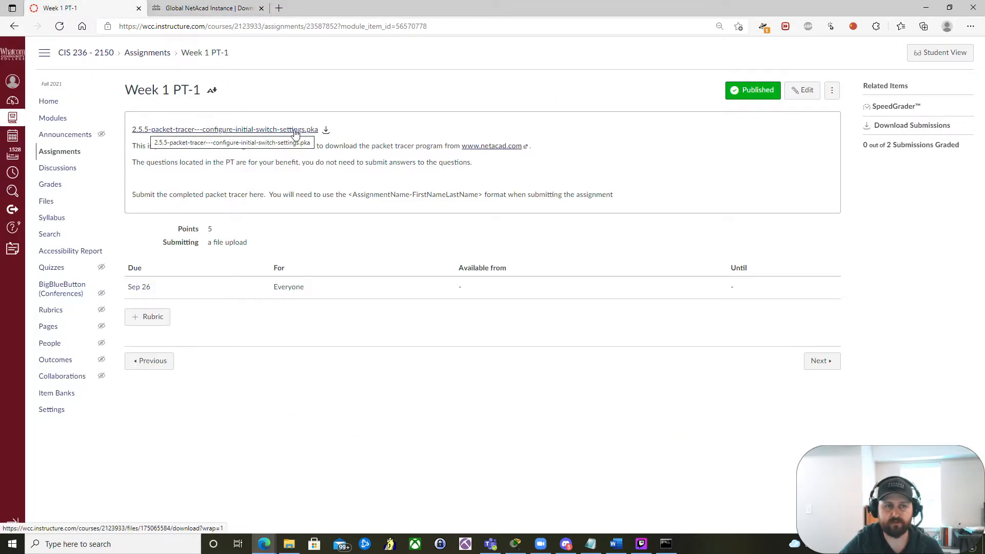
left_click(327, 132)
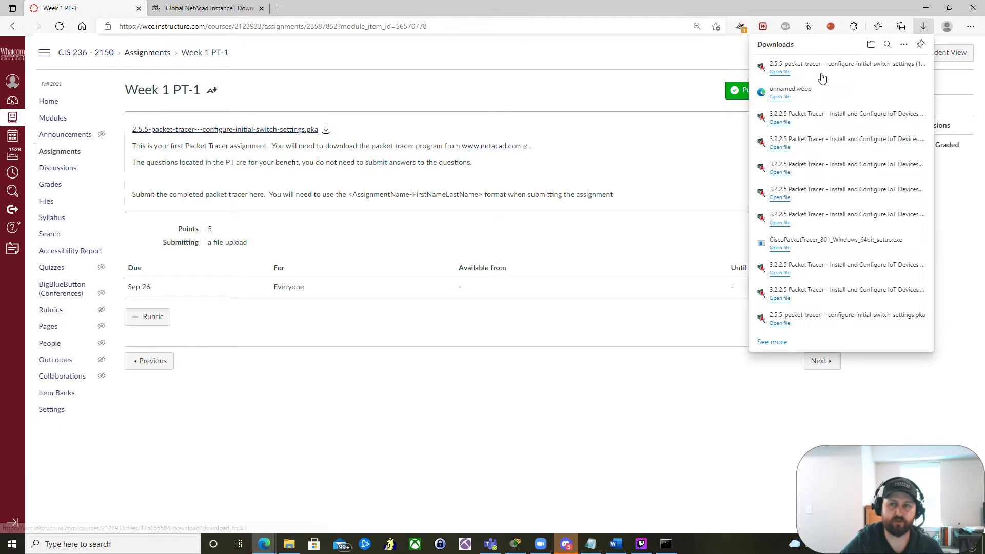
left_click(821, 73)
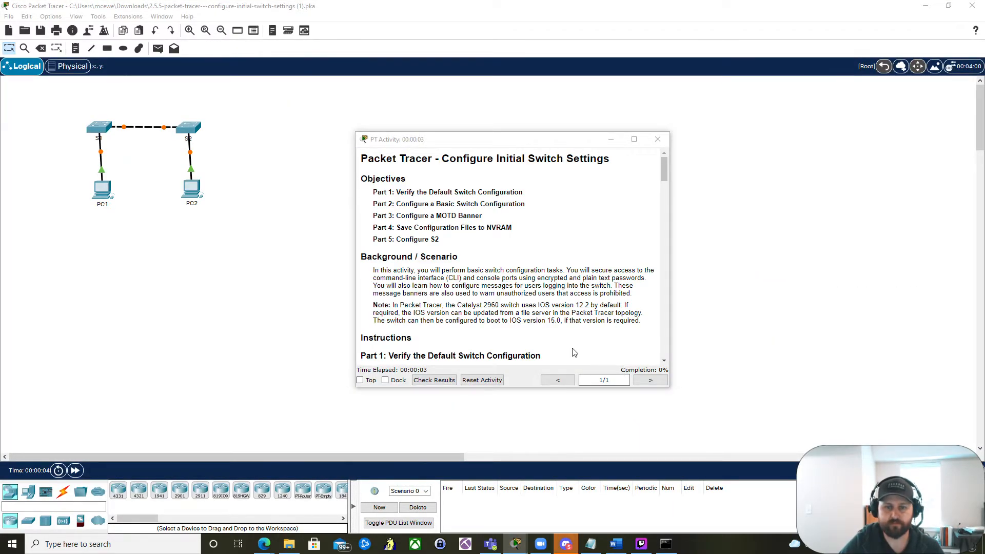
- Accept the user profile and snap the activity instructions window beside the Packet Tracer workspace
mouse_move(516, 543)
left_click(569, 493)
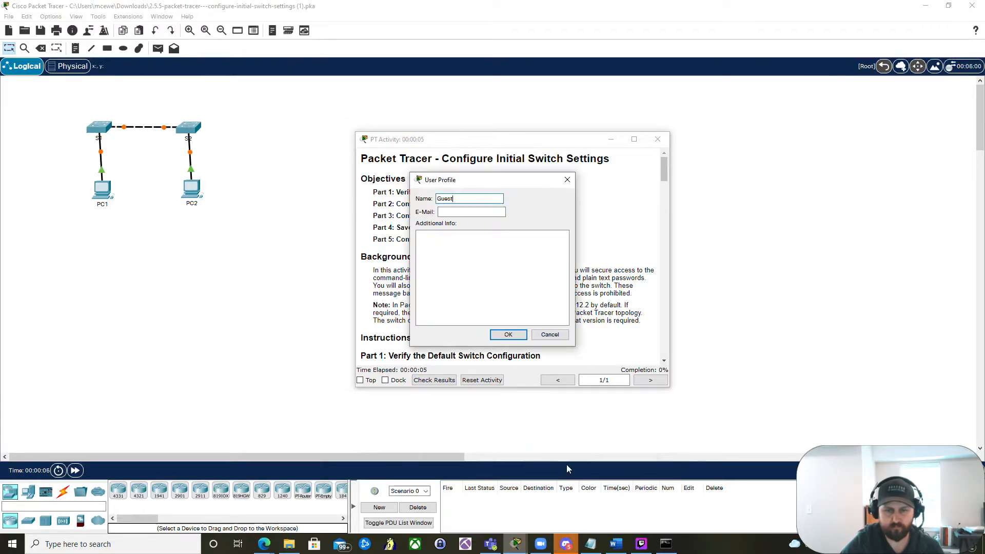
left_click(508, 334)
left_click(518, 280)
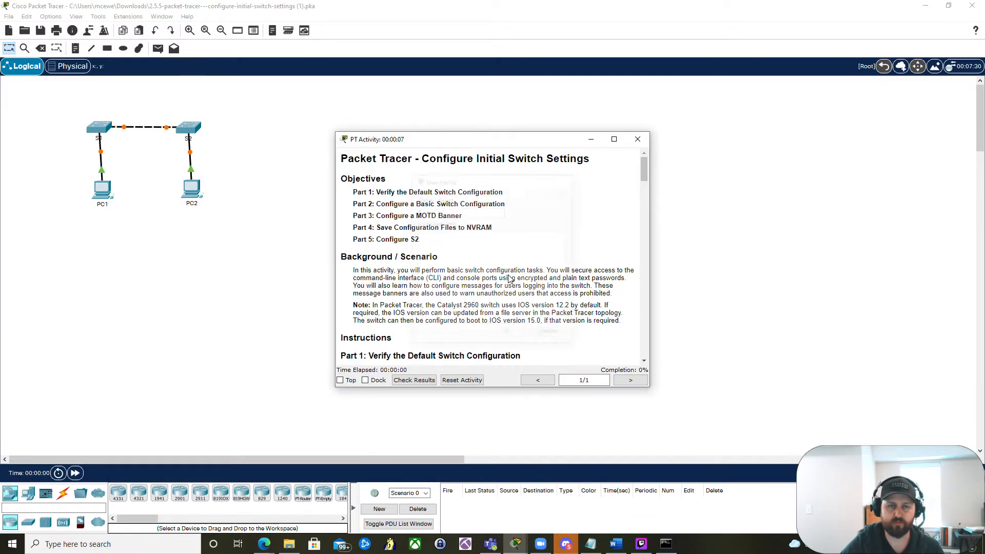
key("super+Right")
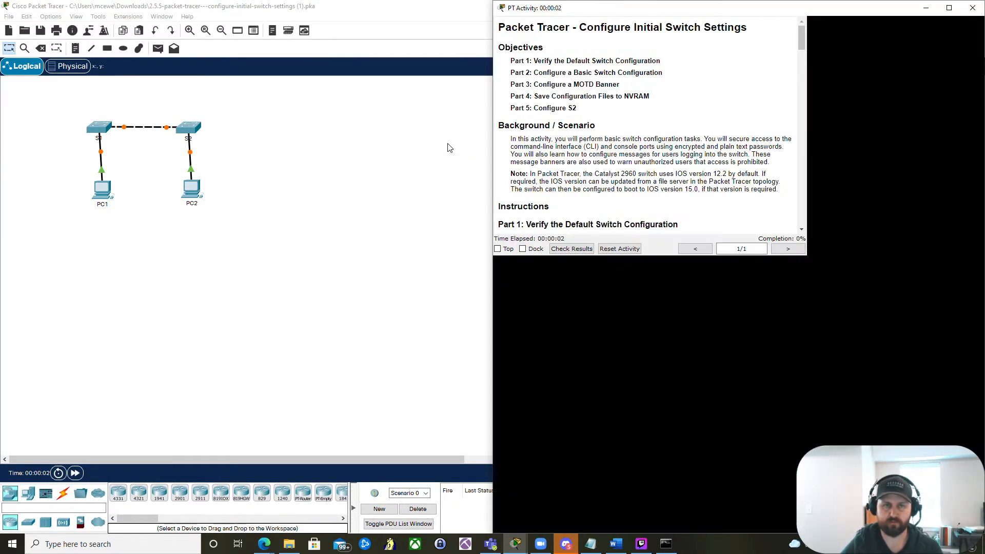
left_click(306, 166)
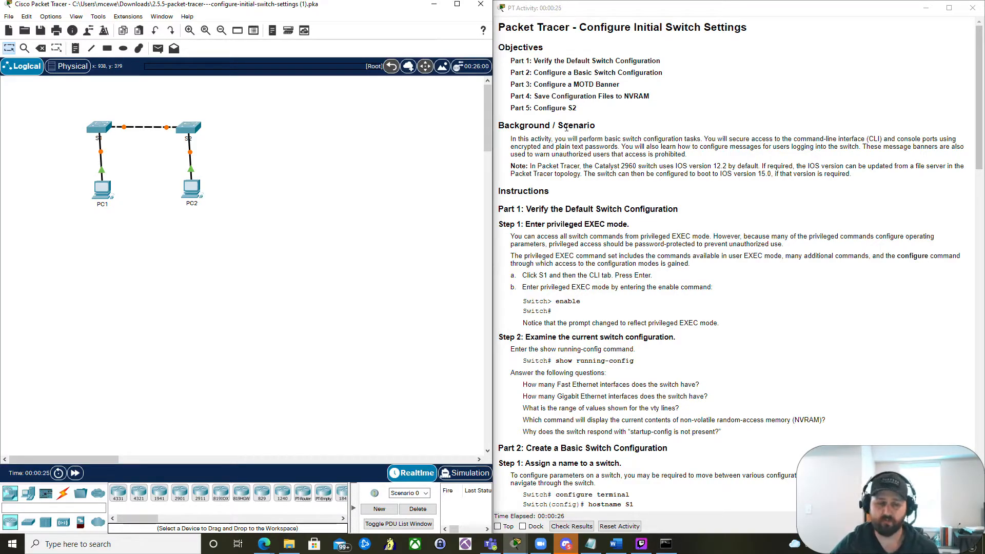
mouse_move(265, 548)
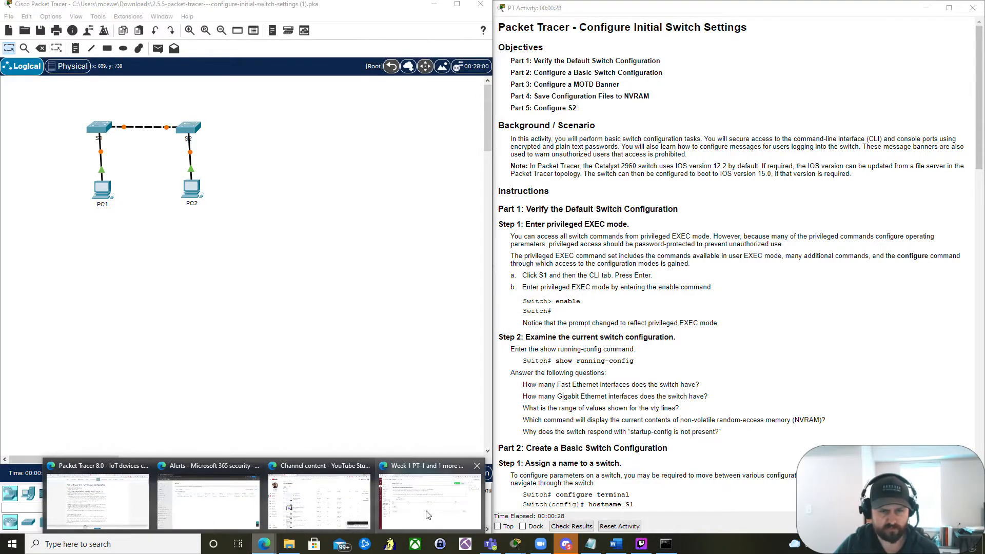
left_click(431, 495)
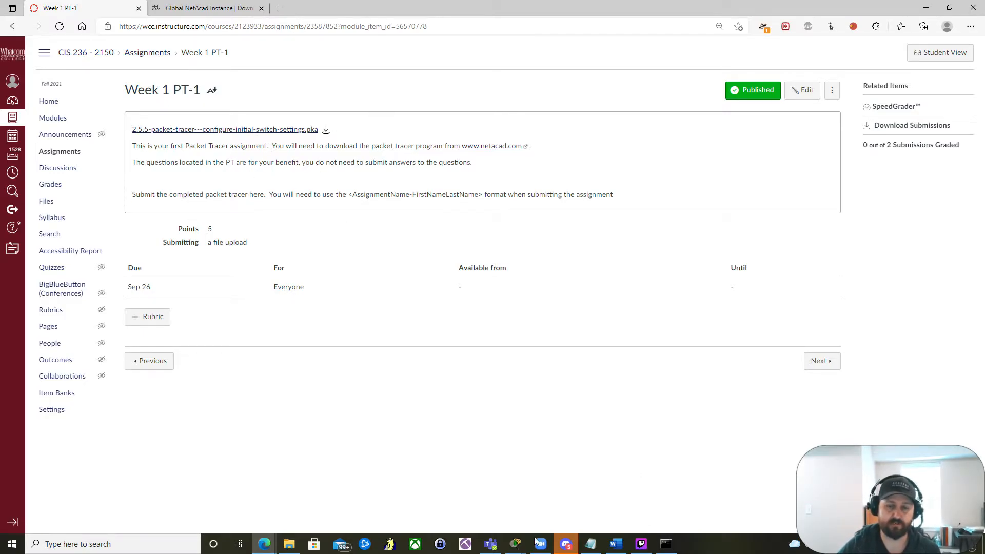
left_click(517, 547)
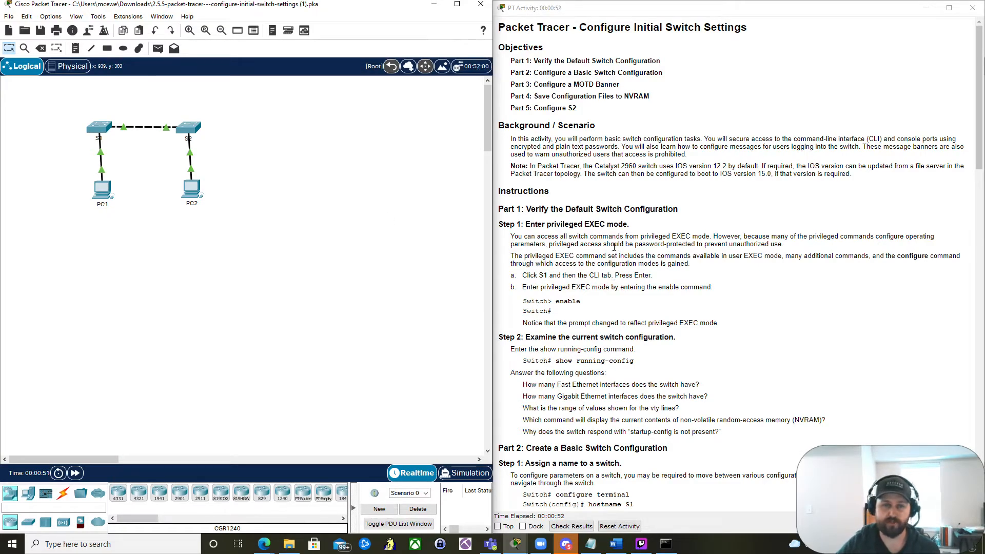
- Scroll through the activity instructions and move the instructions window back over the workspace
scroll(566, 203, "down", 1)
scroll(566, 203, "down", 1)
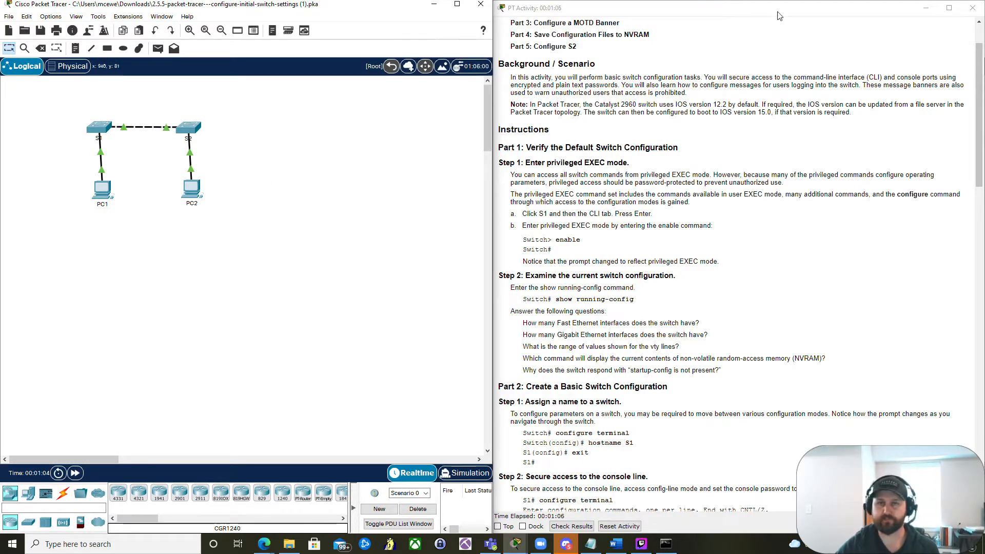
left_click_drag(780, 15, 252, 36)
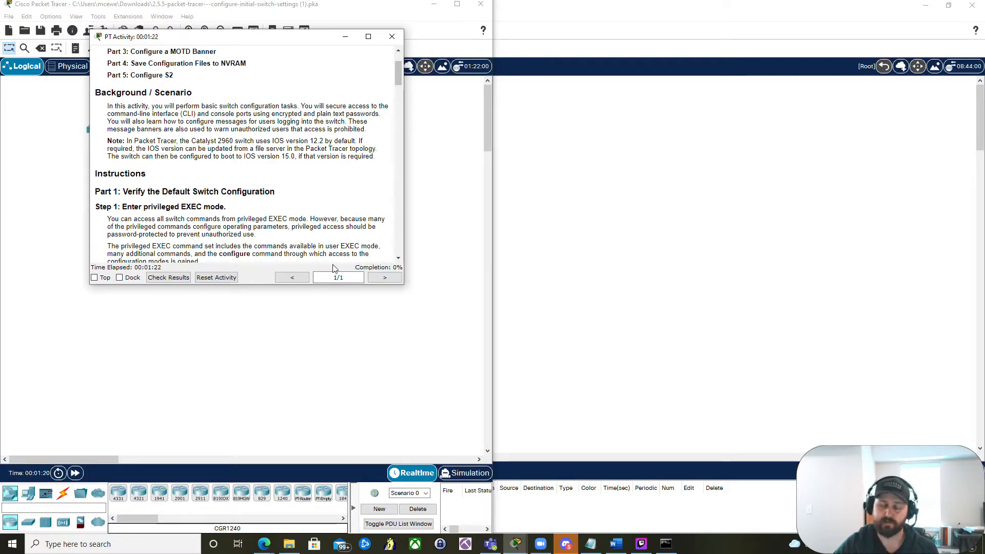
- Check the activity results and view the assessment items
left_click(162, 278)
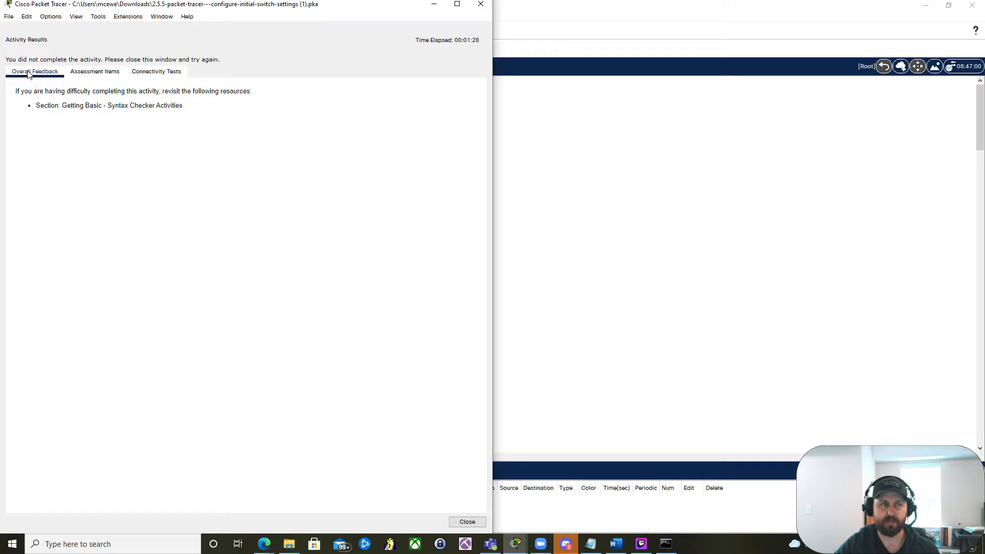
left_click(93, 75)
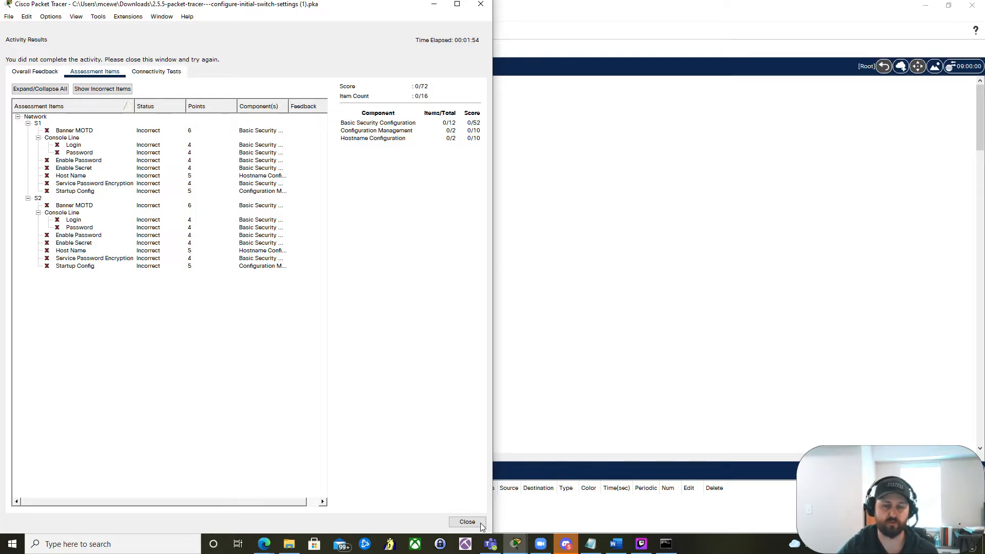
- Close the activity results and snap the instructions window beside the Packet Tracer workspace
left_click(467, 522)
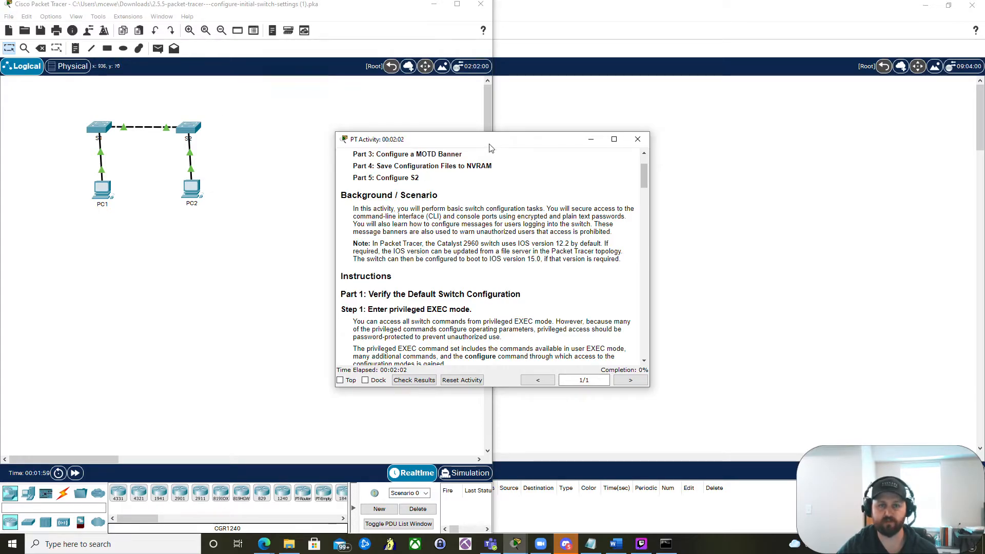
key("super+Right")
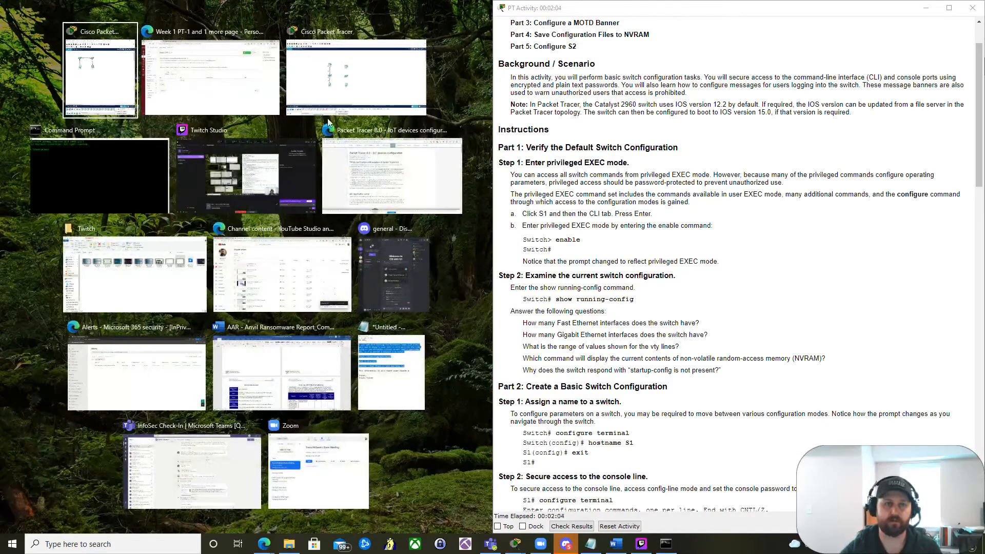
left_click(106, 91)
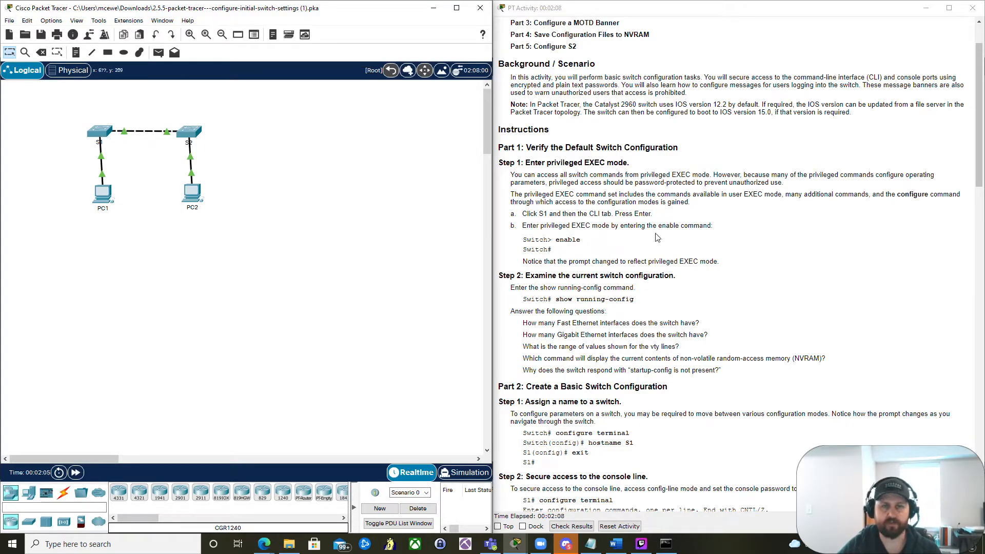
- Open switch S1's CLI, enlarge its window over the workspace, and start the console session
left_click(100, 132)
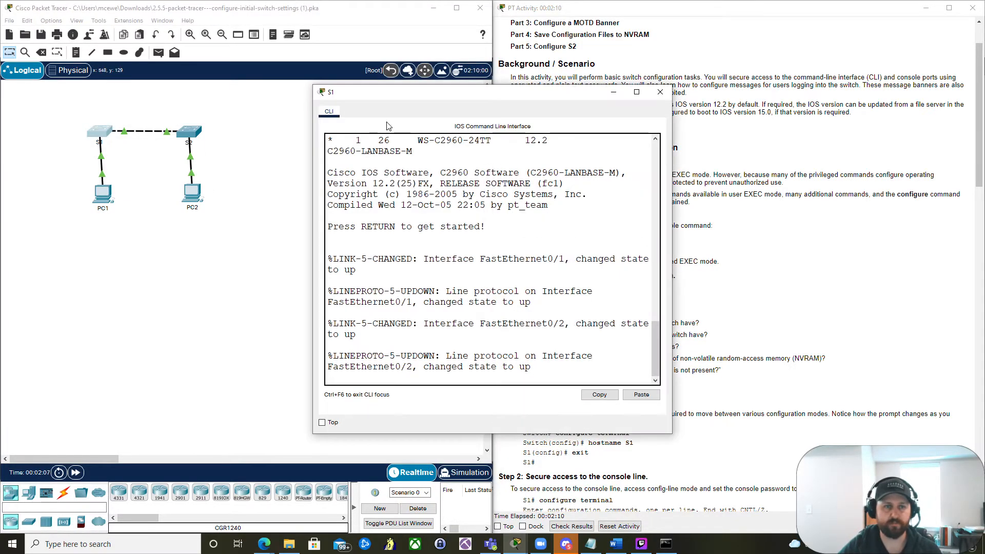
left_click_drag(437, 97, 133, 21)
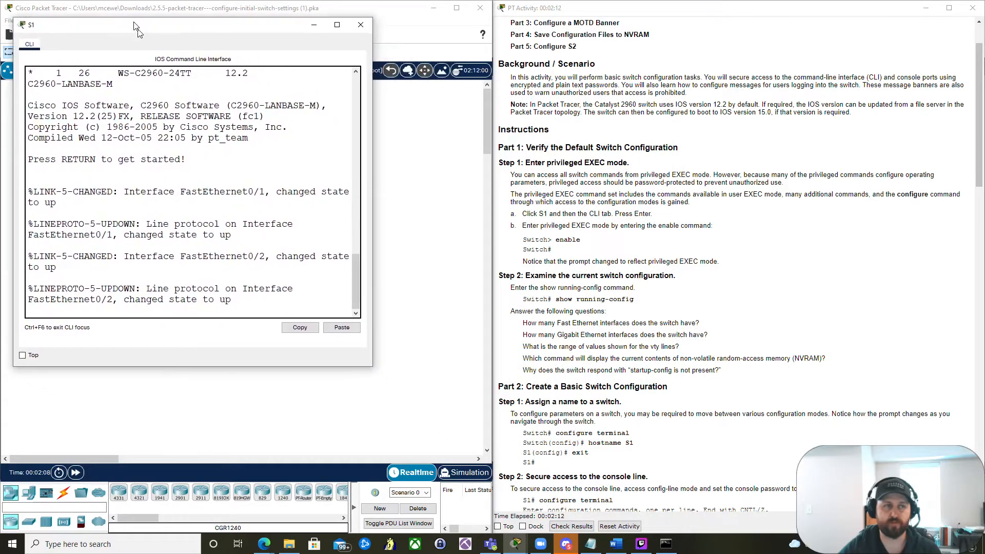
left_click_drag(366, 360, 484, 467)
key("Return")
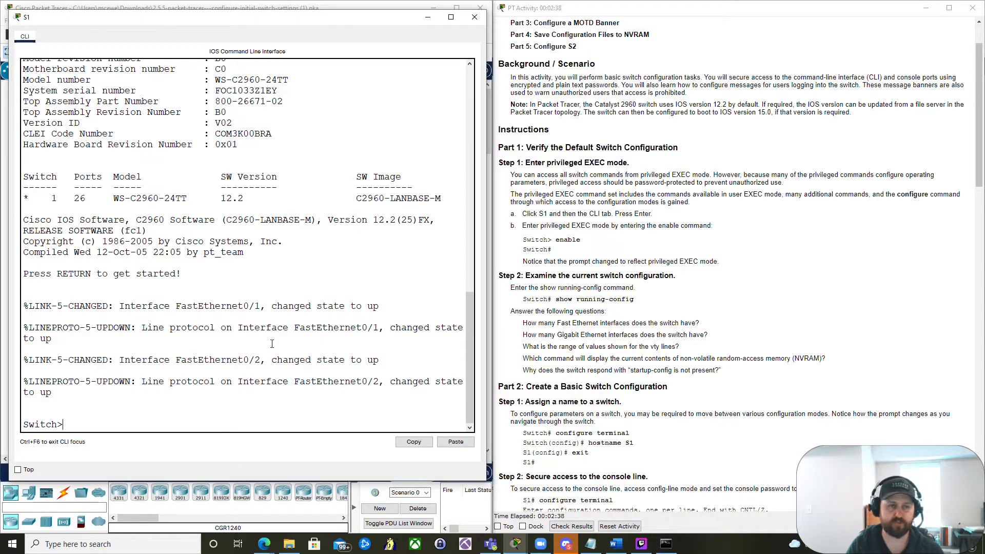
- Enter privileged EXEC mode with enable and list the available commands with ?
type("enable")
key("Return")
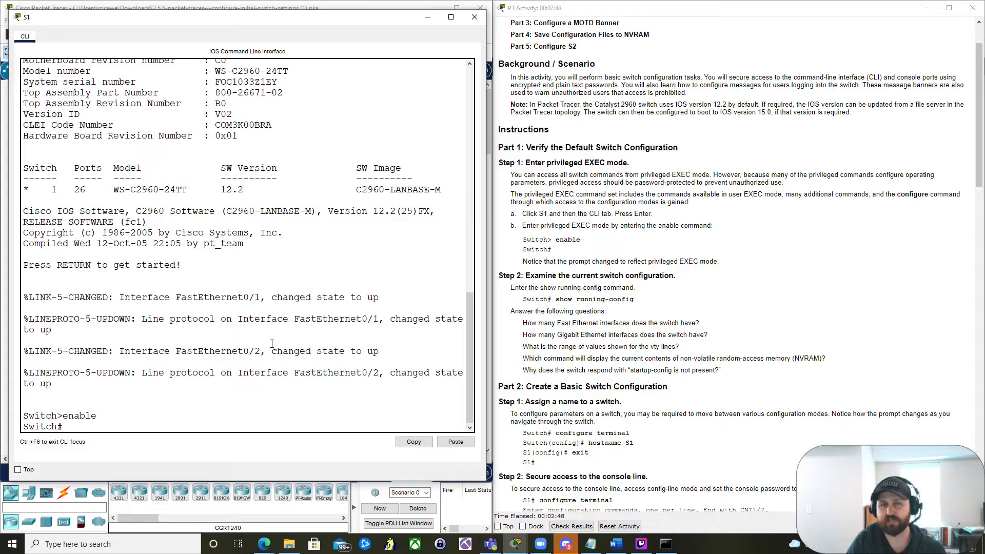
type("?")
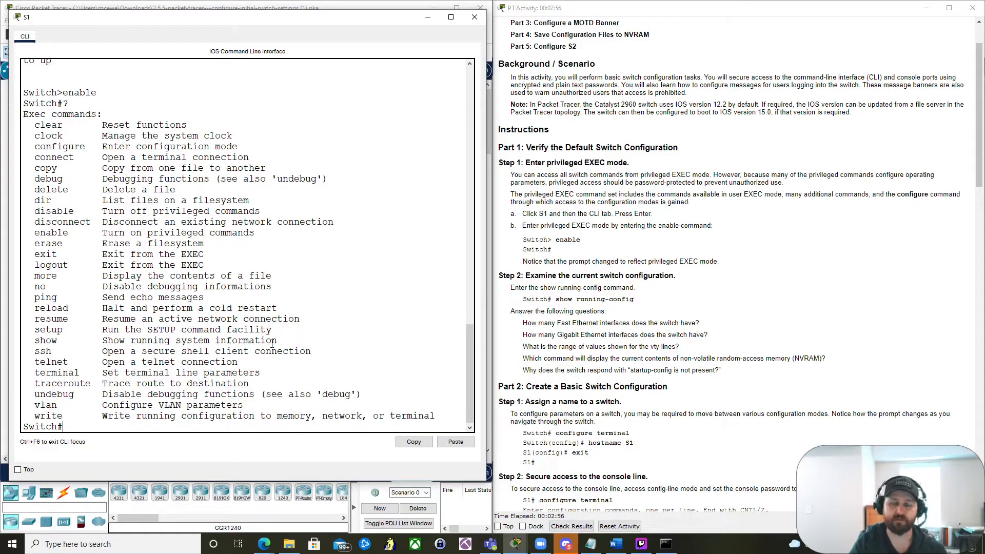
- Exit privileged mode, restart the console session, and list the user EXEC commands with ?
type("xit")
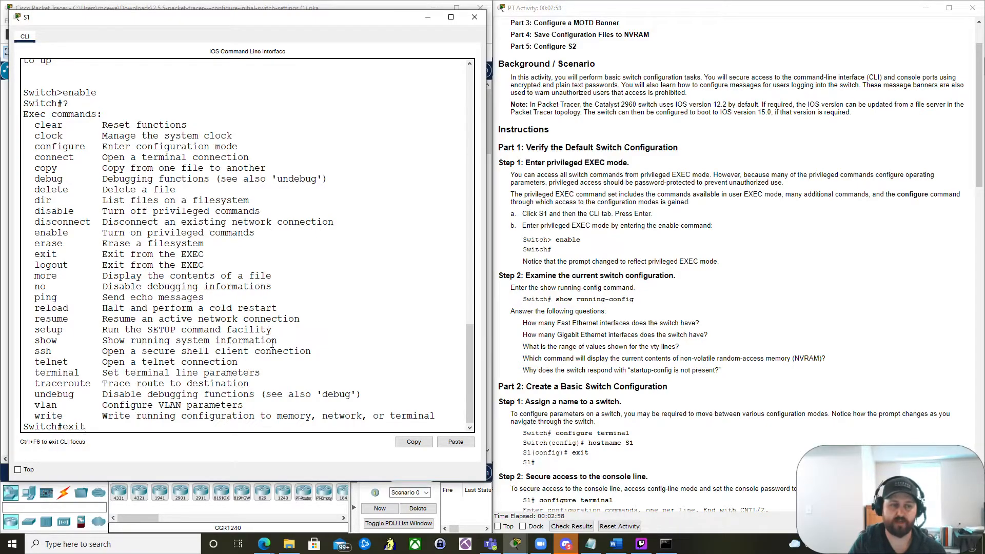
key("Return")
key("Return")
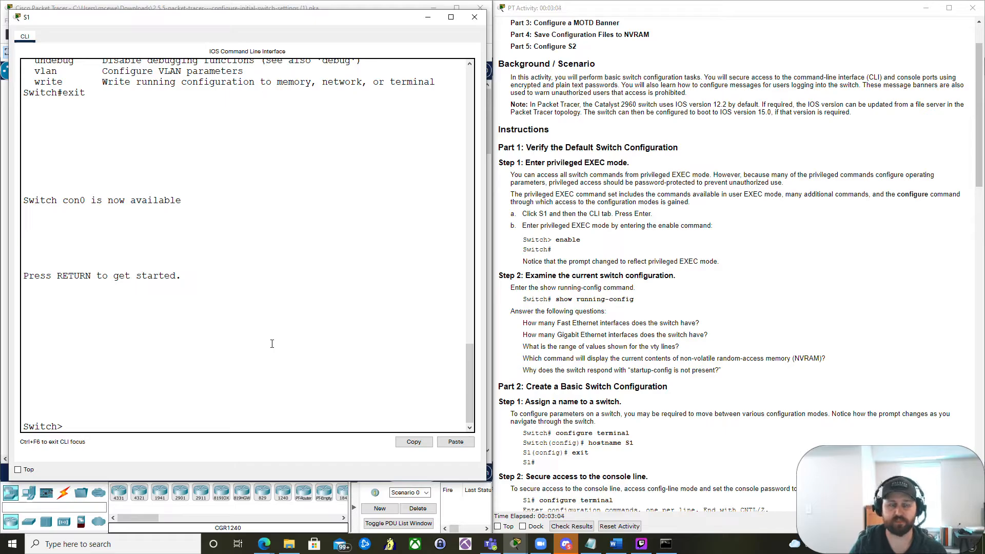
type("?")
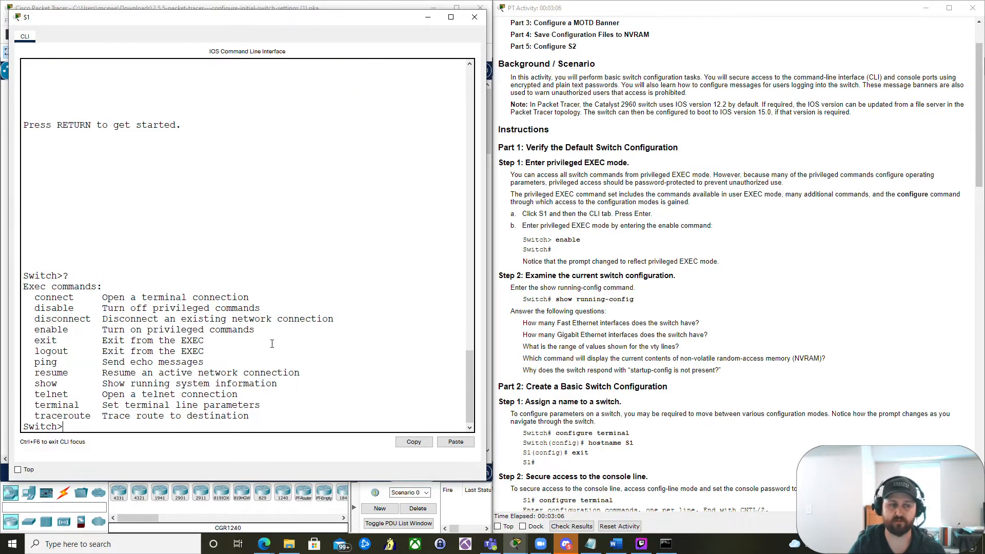
type("enable")
- Re-enter privileged EXEC mode with enable and list its commands to compare with the user EXEC list
key("Return")
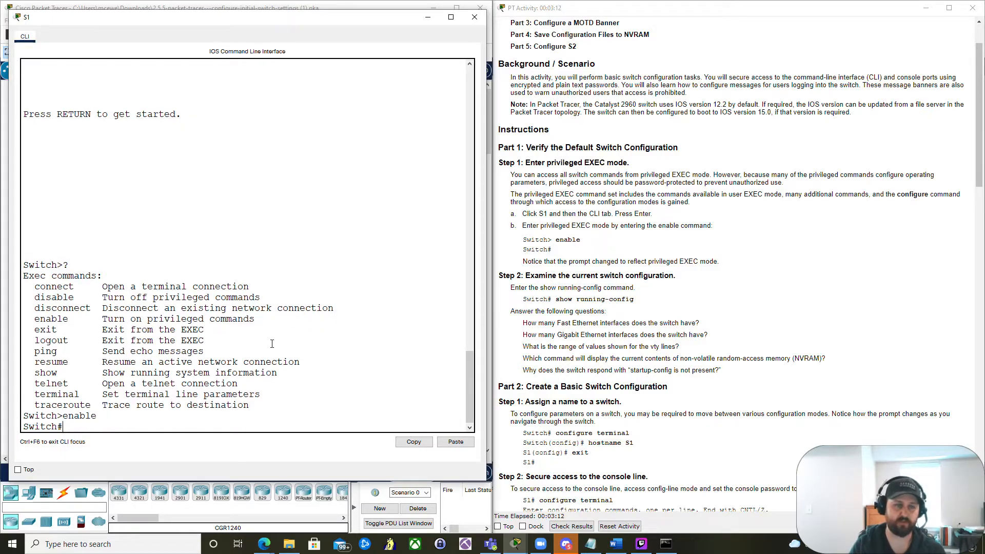
type("?")
key("space")
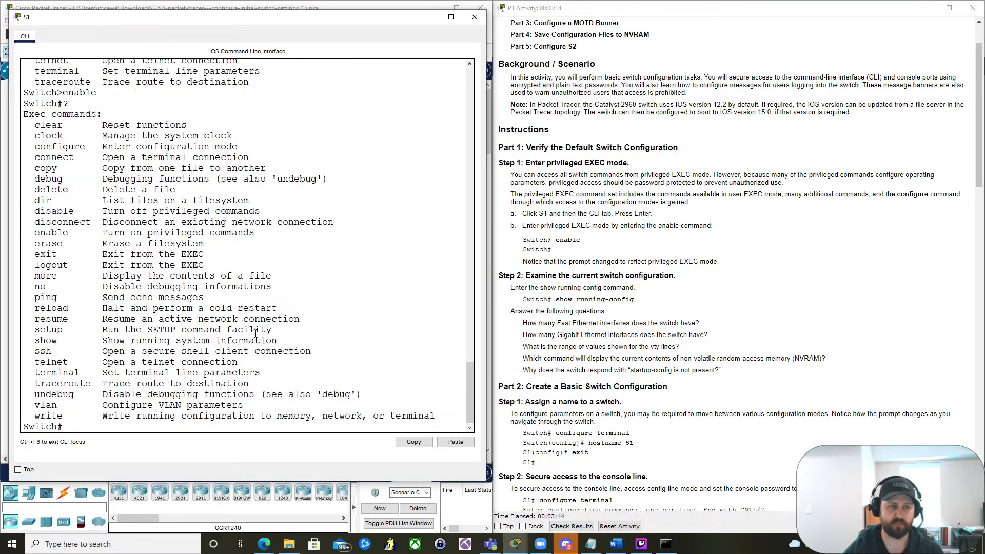
scroll(68, 132, "up", 5)
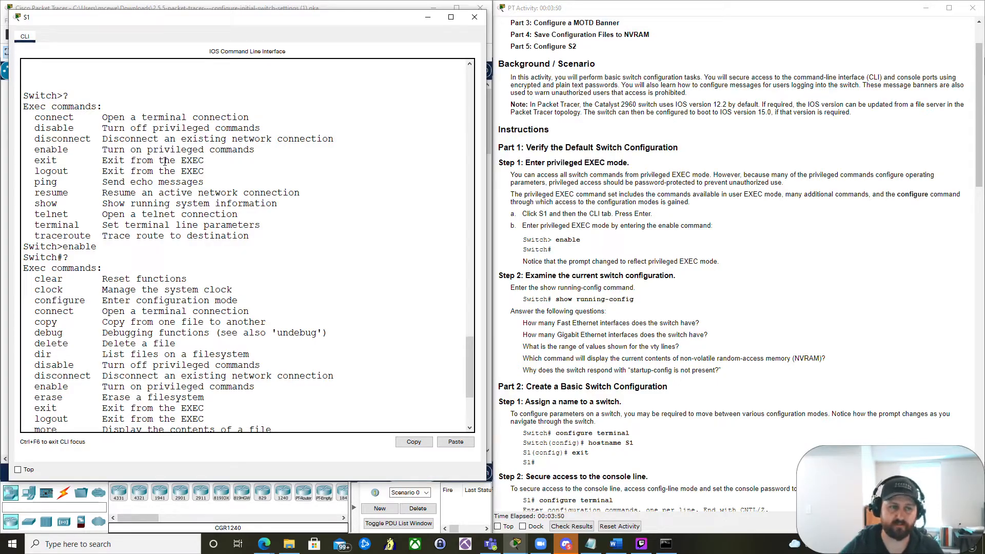
scroll(166, 161, "down", 5)
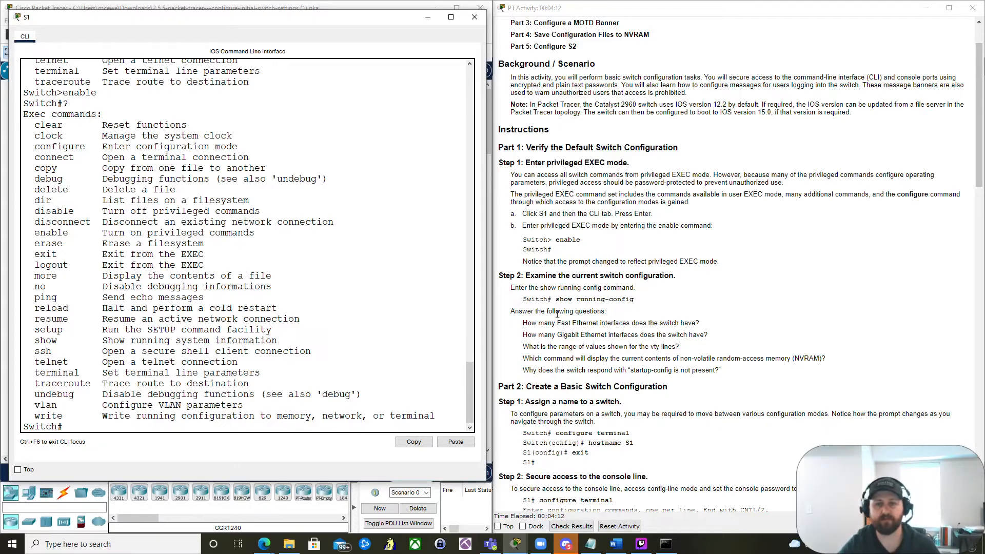
scroll(257, 358, "down", 1)
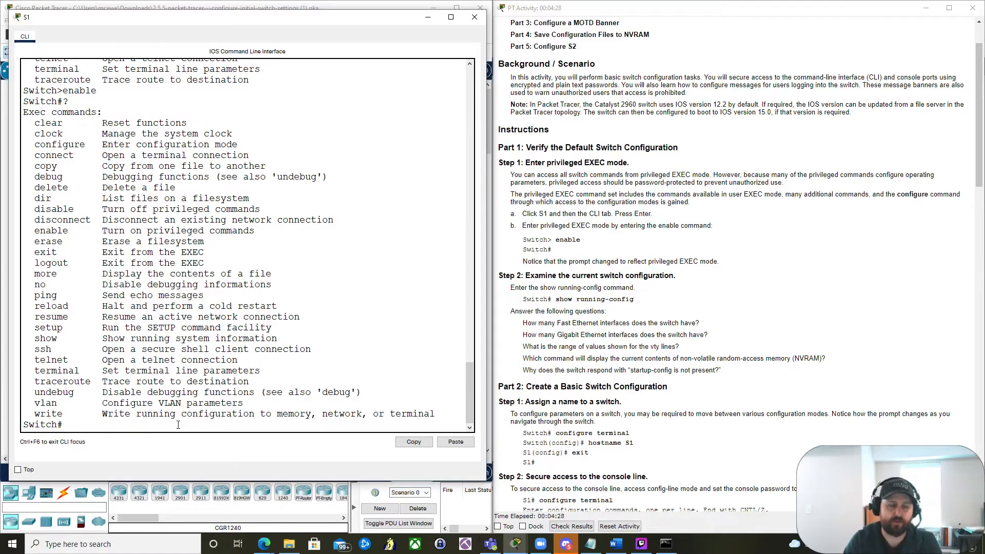
- Tab-complete the abbreviated show run command into show running-config
type("show run")
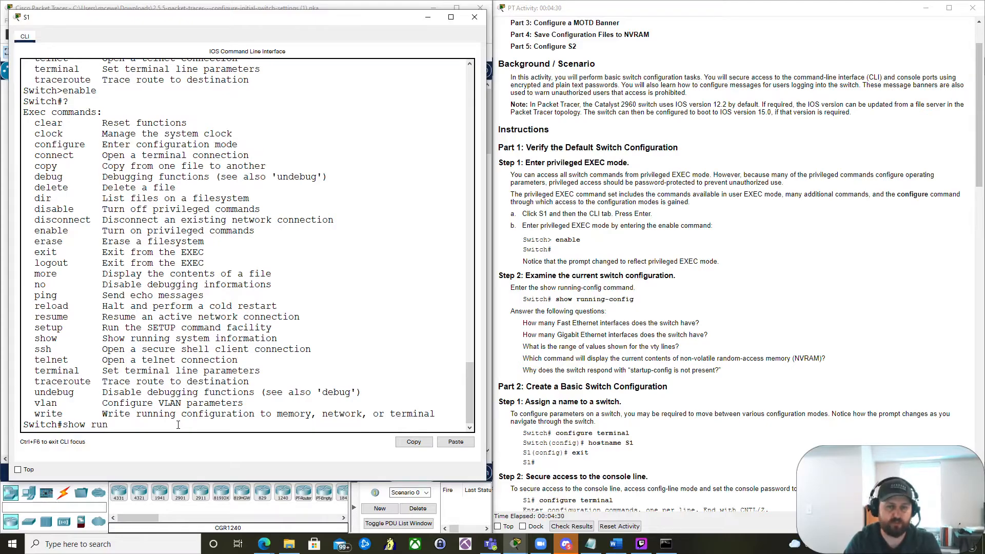
key("Tab")
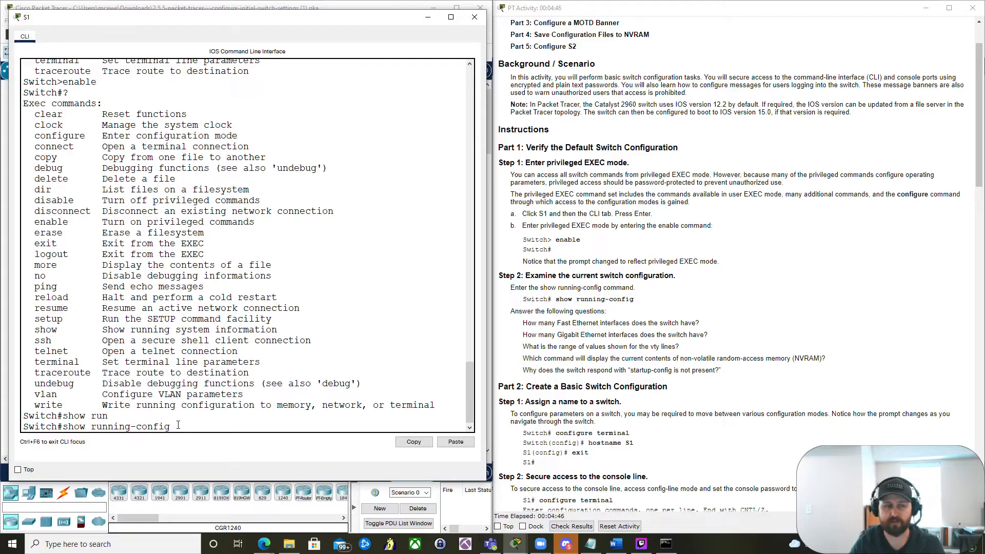
key("BackSpace")
key("BackSpace")
key("BackSpace")
key("BackSpace")
key("BackSpace")
key("BackSpace")
key("BackSpace")
key("BackSpace")
key("BackSpace")
key("BackSpace")
key("BackSpace")
key("BackSpace")
key("BackSpace")
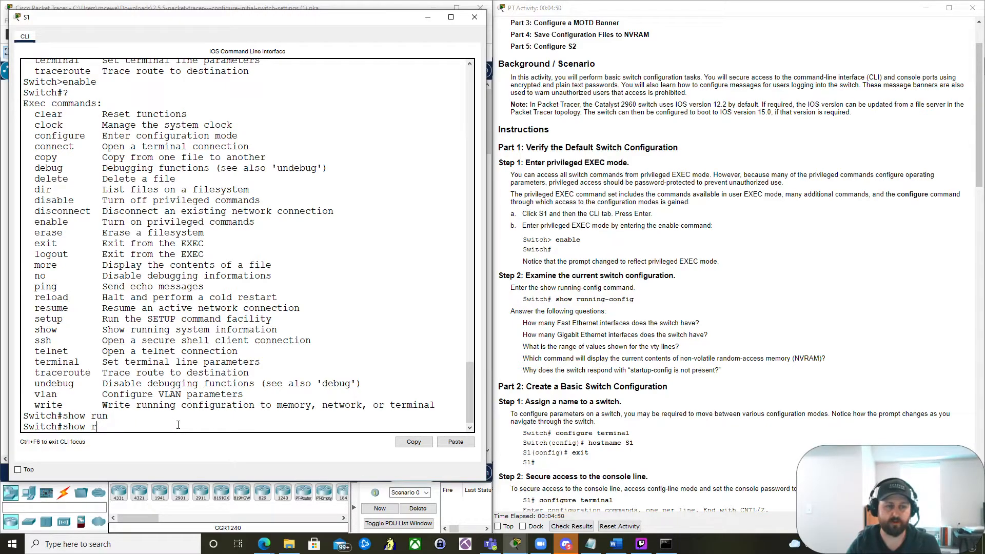
key("Tab")
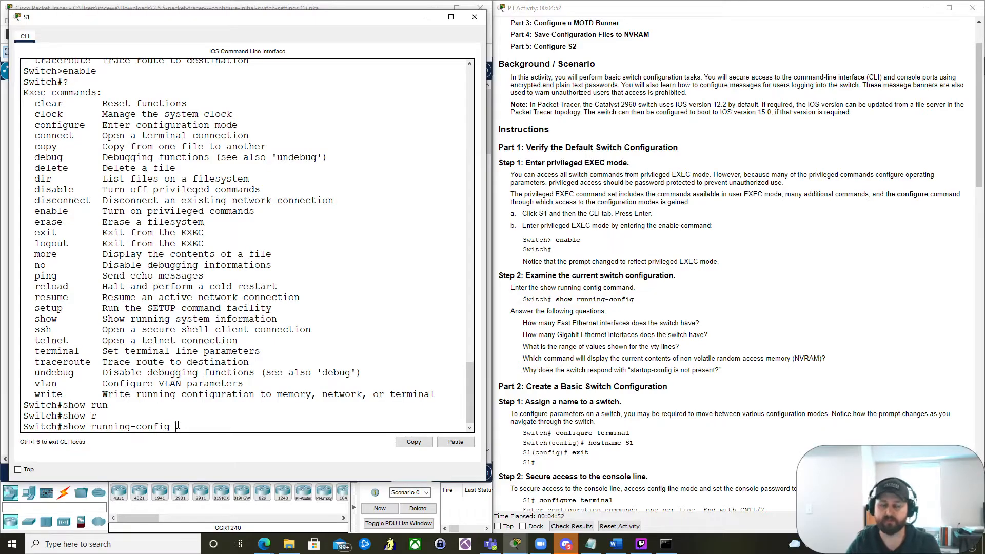
- Remove the argument and list all show command options with ?
key("BackSpace")
key("BackSpace")
key("BackSpace")
key("BackSpace")
key("BackSpace")
key("BackSpace")
key("BackSpace")
key("BackSpace")
key("BackSpace")
key("BackSpace")
key("BackSpace")
key("BackSpace")
key("BackSpace")
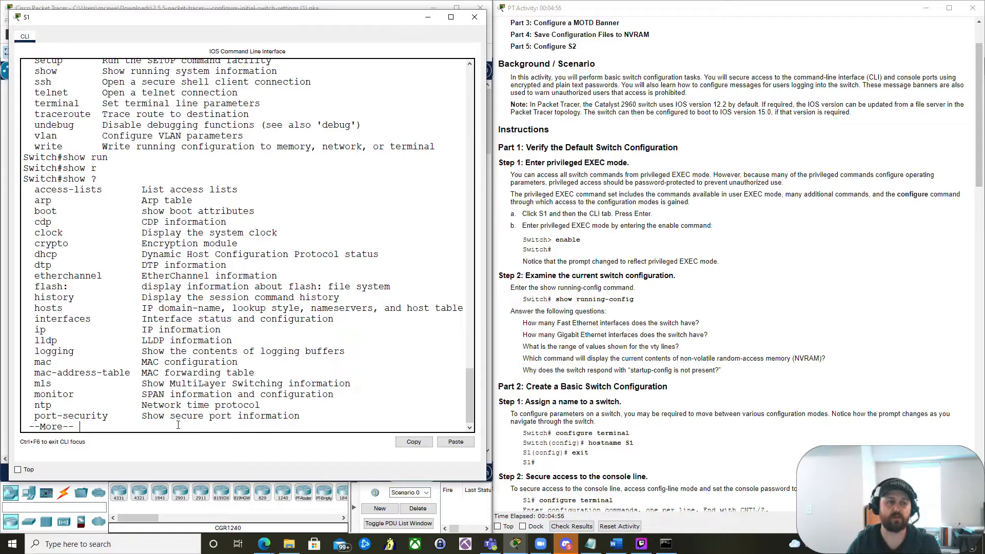
key("space")
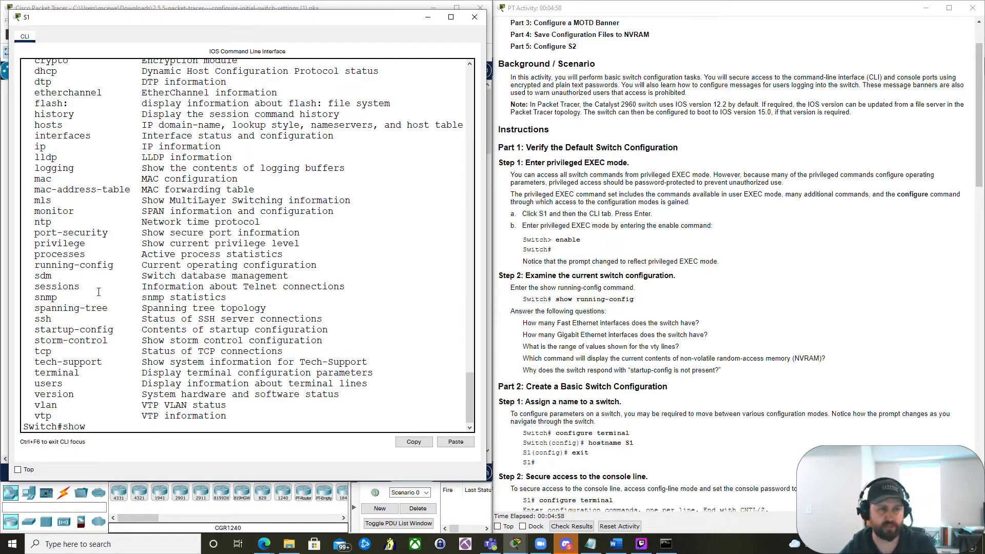
- Highlight running-config in the options, then run show run and page through the full running configuration
left_click_drag(114, 265, 34, 265)
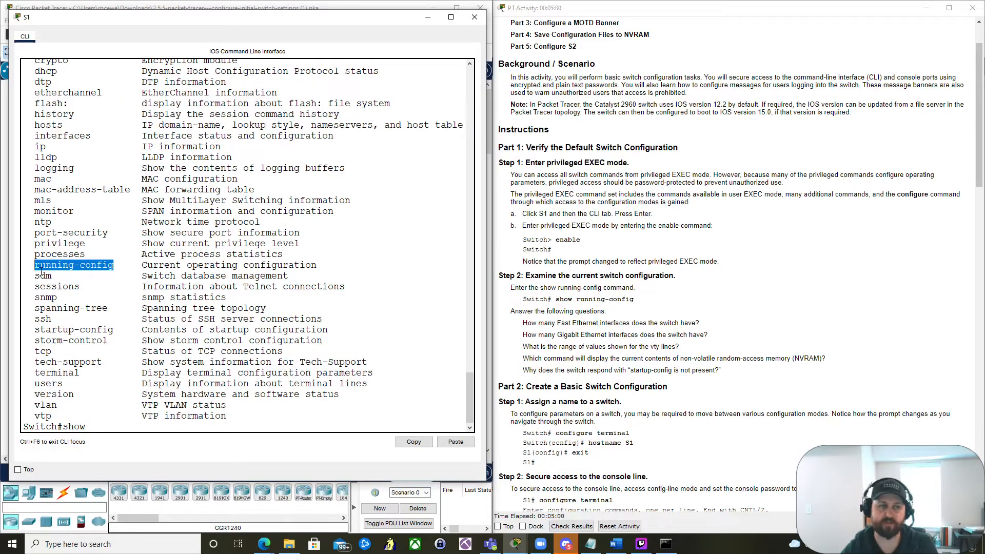
left_click(116, 425)
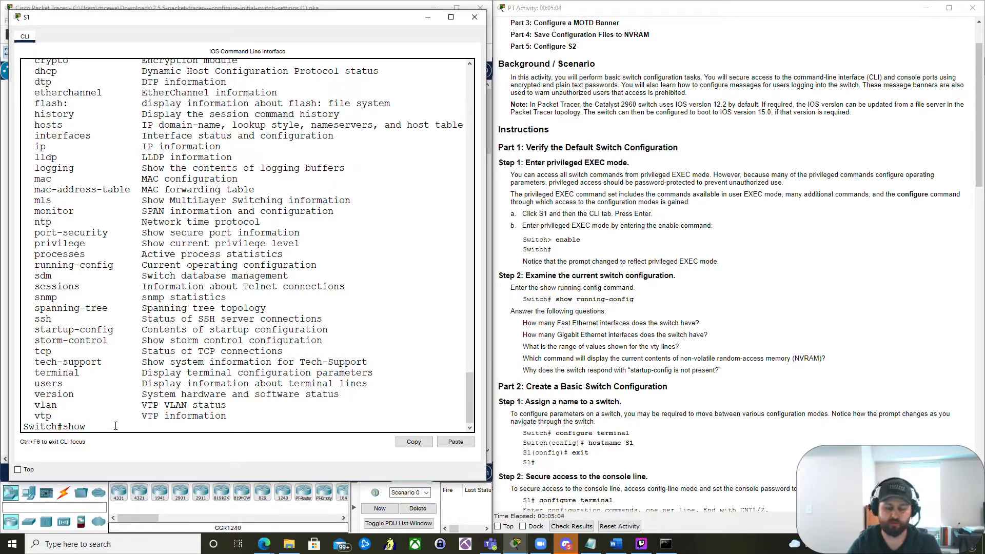
type("r")
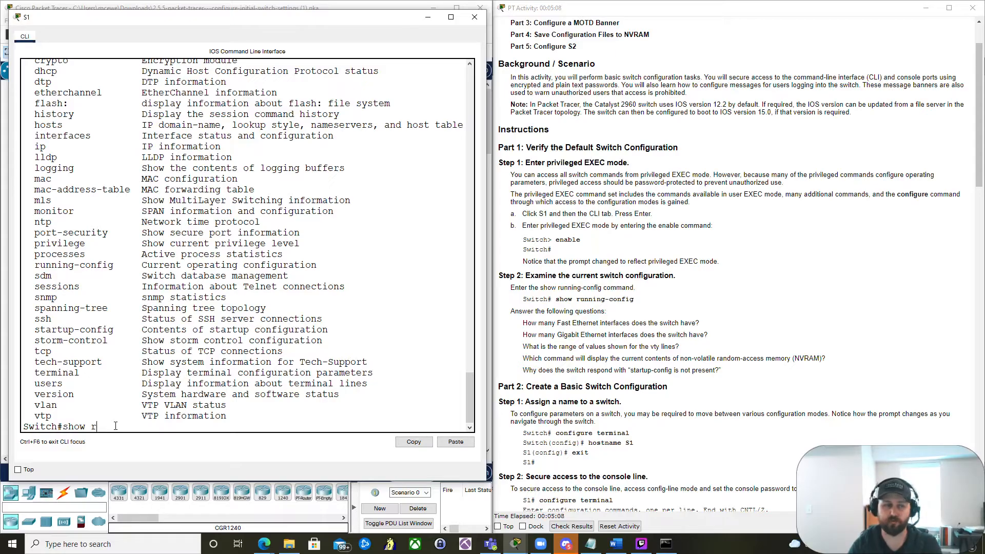
type("un")
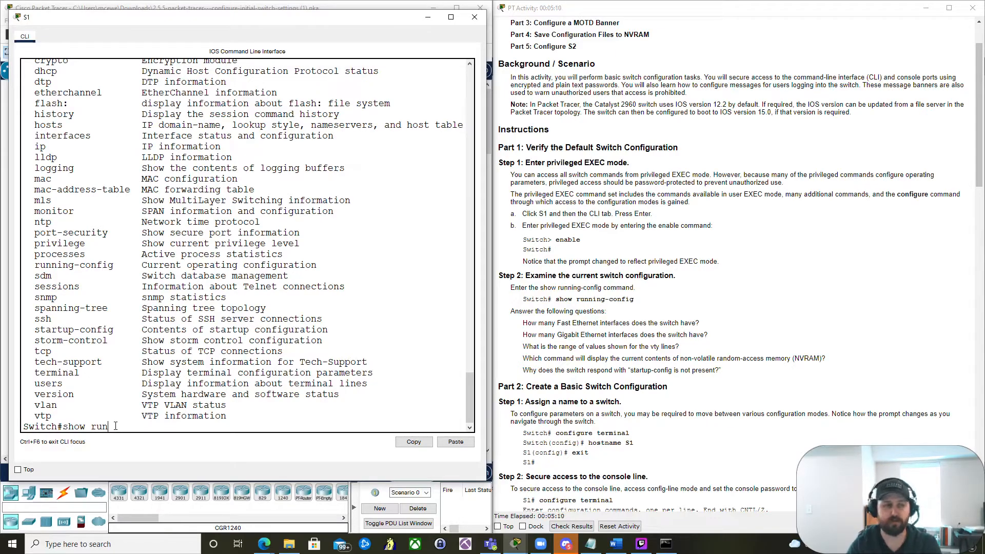
key("Return")
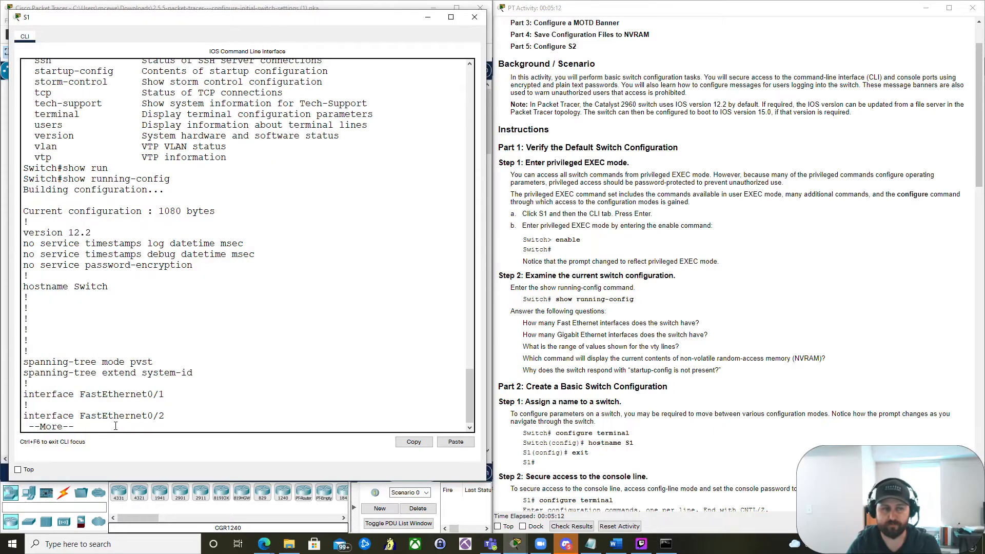
key("space")
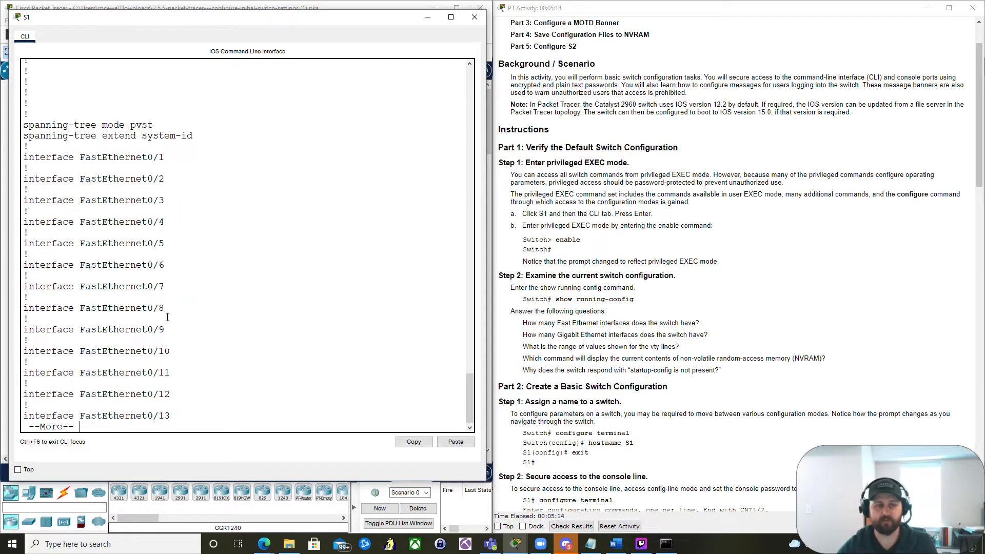
key("space")
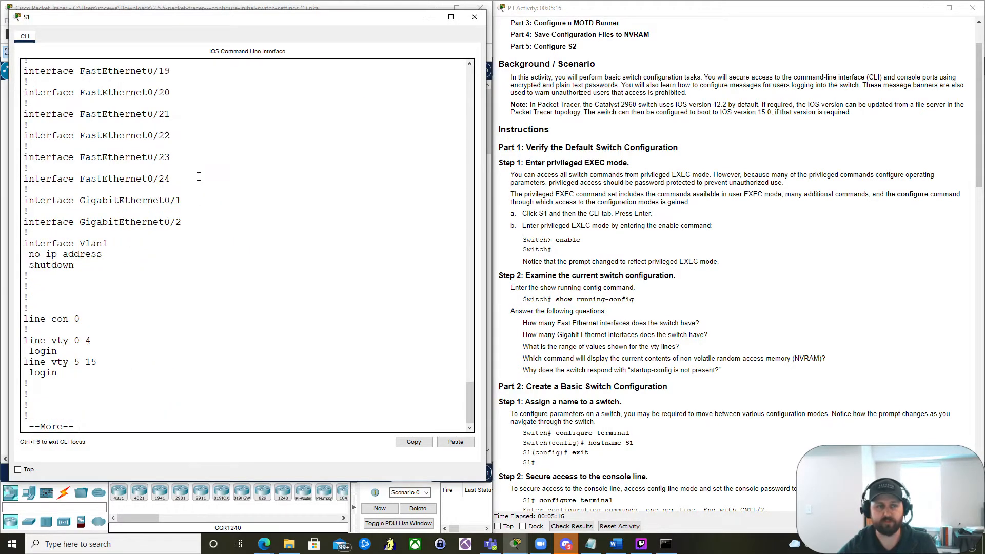
key("space")
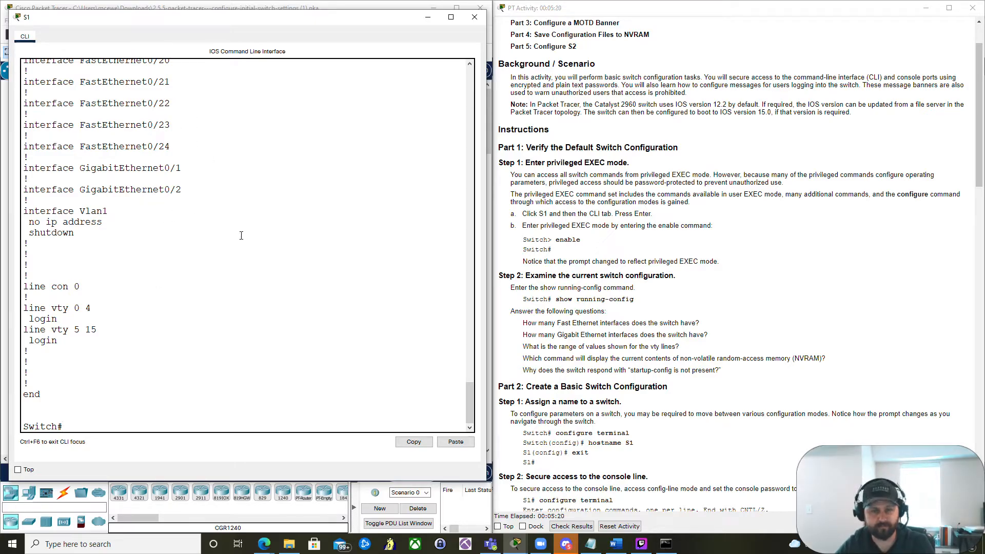
- Enter global configuration mode with conf t, trying tab-completion of configure terminal along the way
scroll(220, 265, "down", 1)
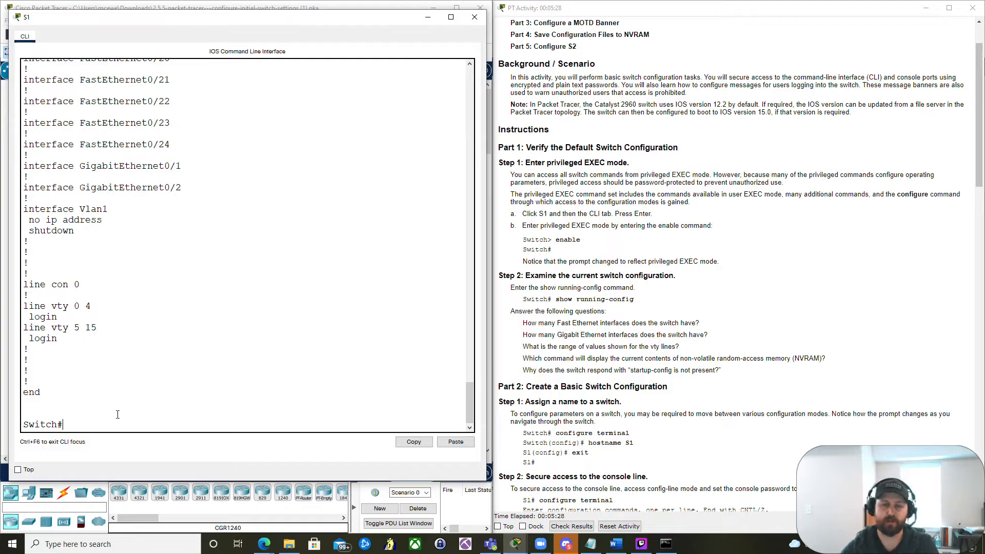
scroll(685, 318, "down", 5)
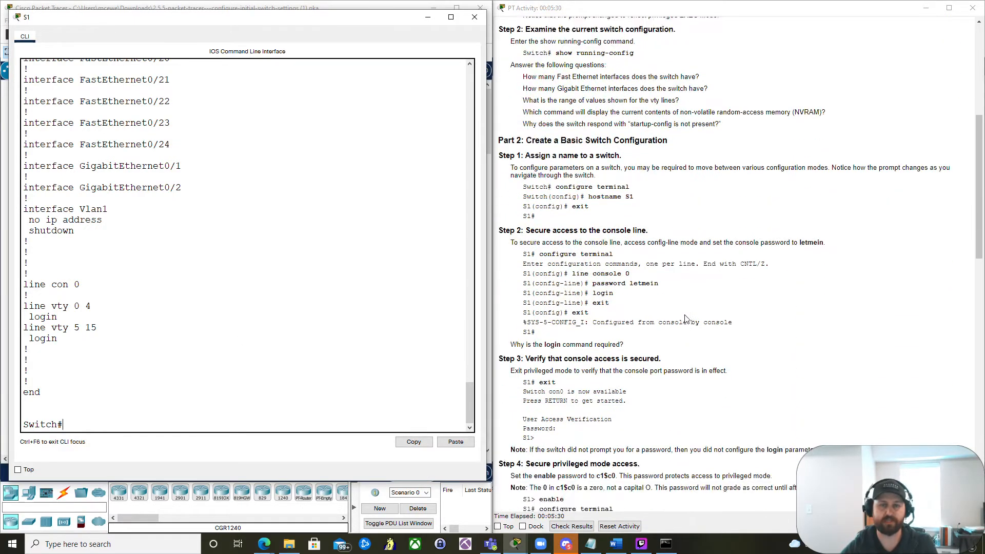
scroll(685, 318, "down", 2)
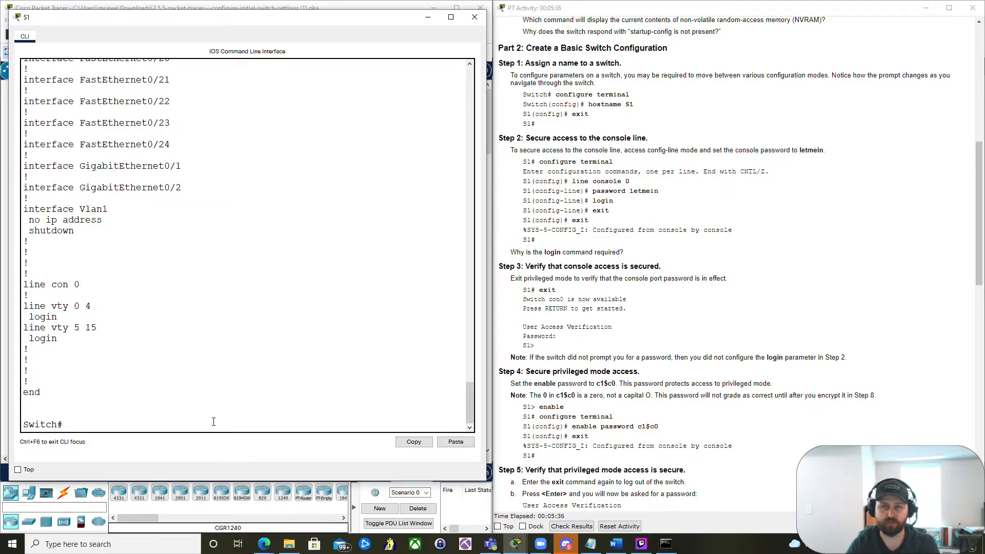
type("conf")
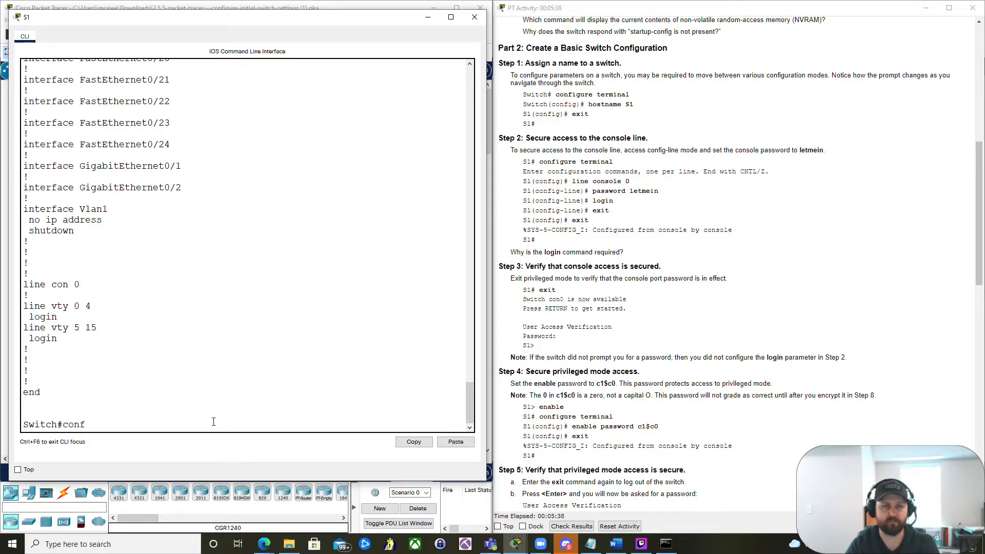
type("i")
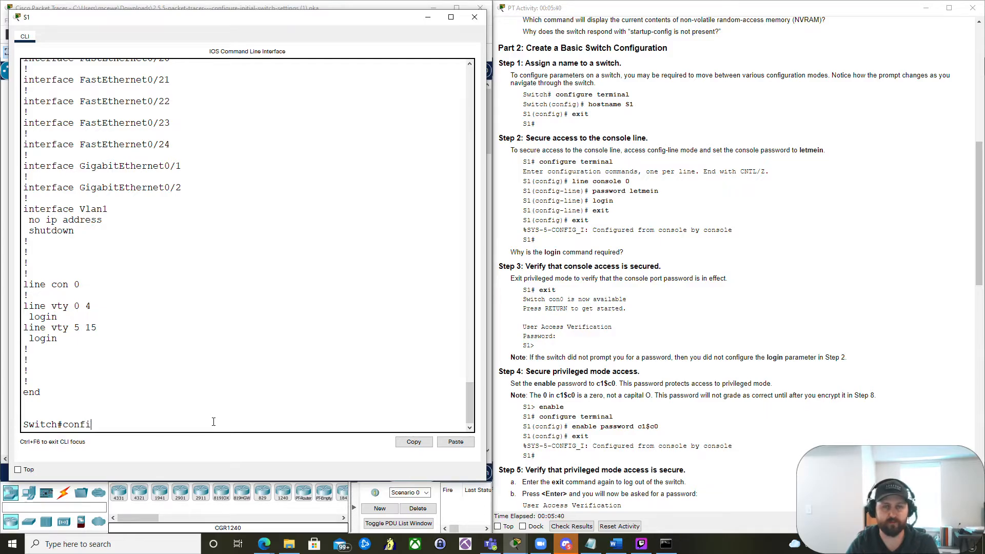
key("Tab")
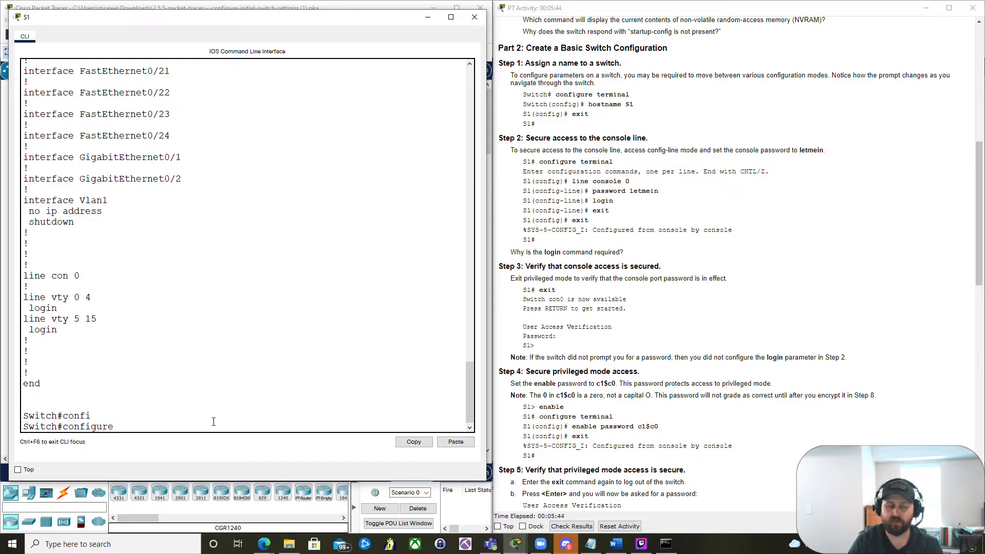
type("term")
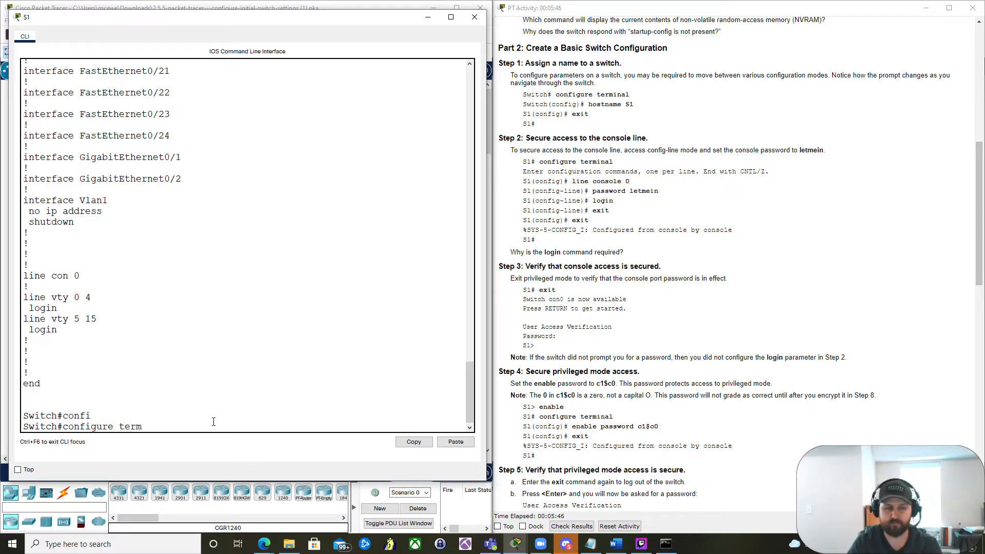
type("ia")
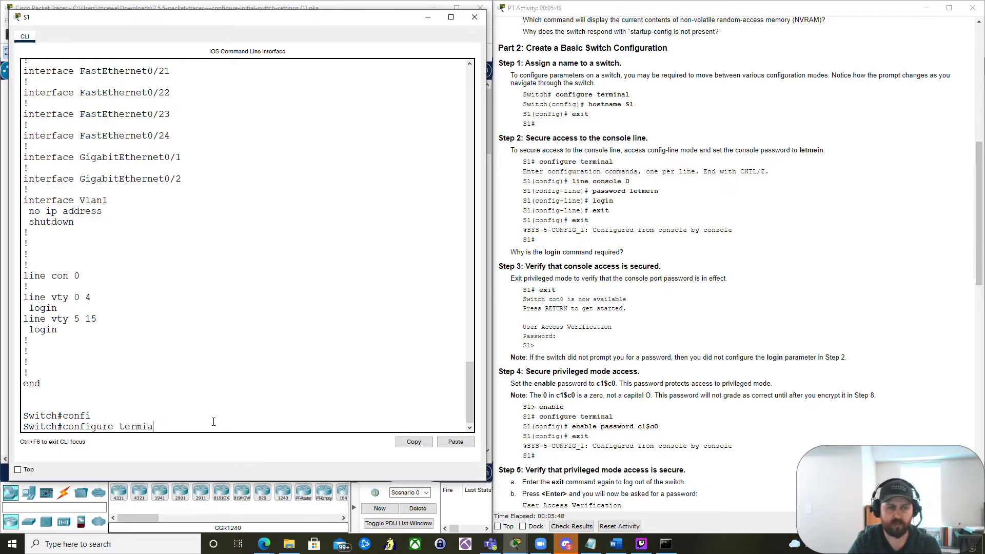
key("BackSpace")
key("BackSpace")
key("Tab")
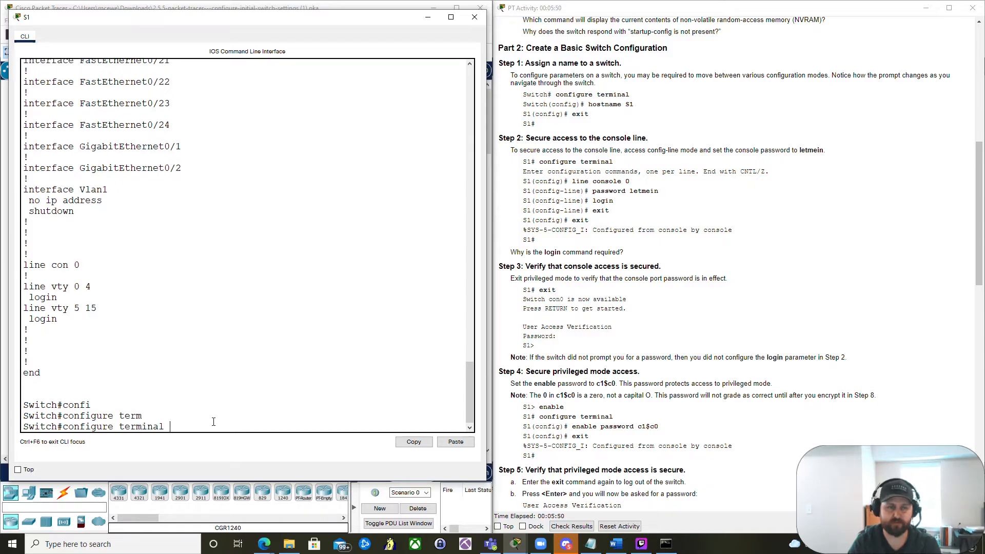
key("BackSpace")
key("BackSpace")
key("BackSpace")
key("BackSpace")
key("BackSpace")
key("BackSpace")
key("BackSpace")
key("BackSpace")
key("BackSpace")
key("BackSpace")
key("BackSpace")
key("BackSpace")
key("BackSpace")
key("BackSpace")
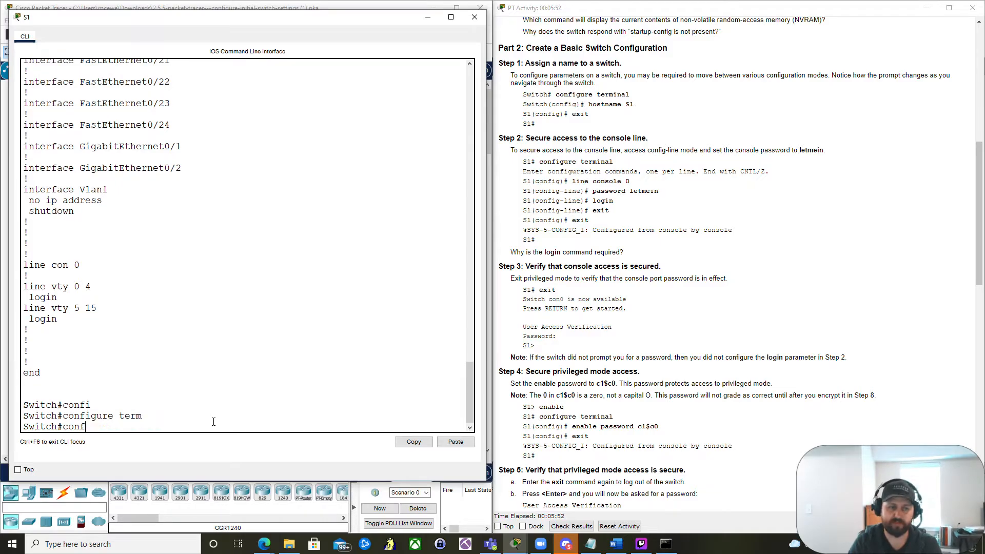
type("t")
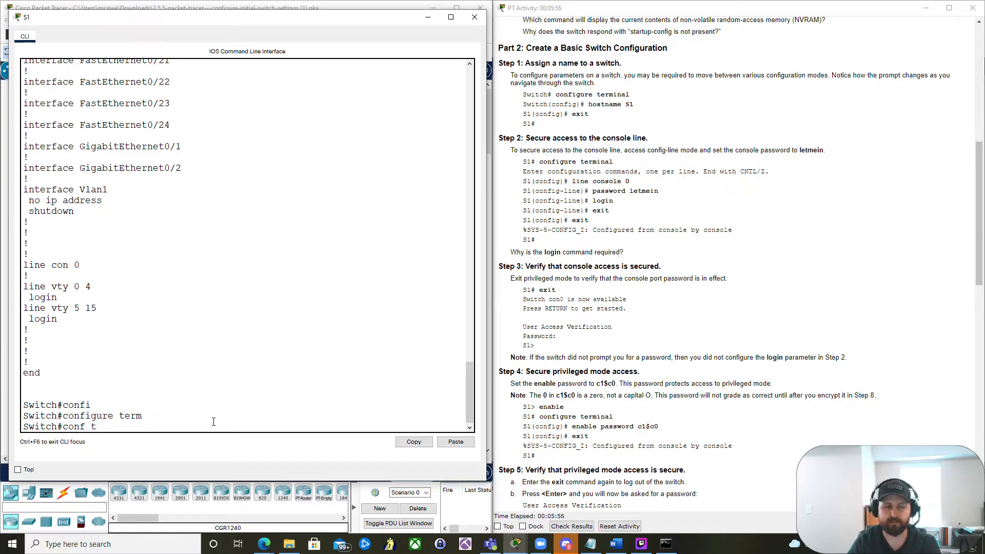
key("Return")
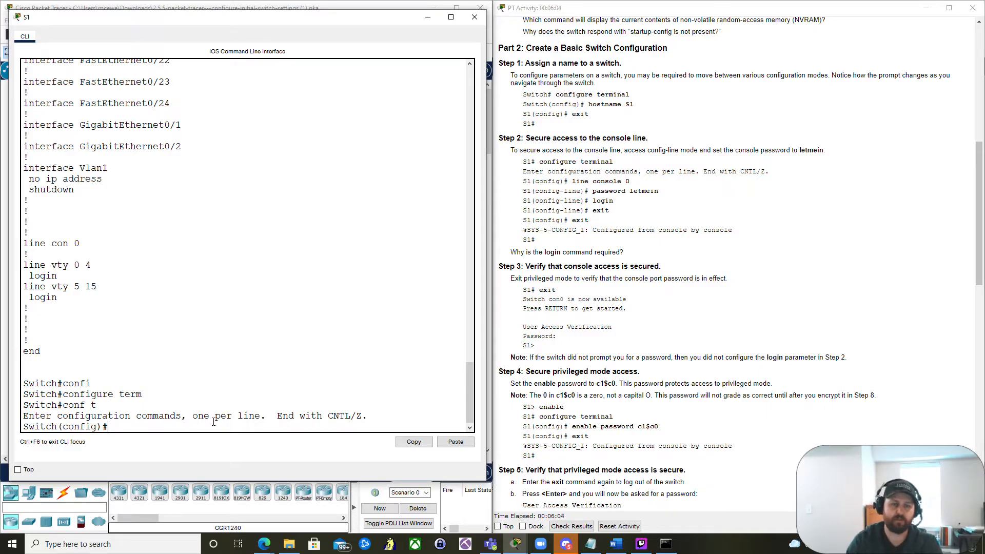
- Set the switch hostname to S1 and highlight the new S1 prompt
type("h")
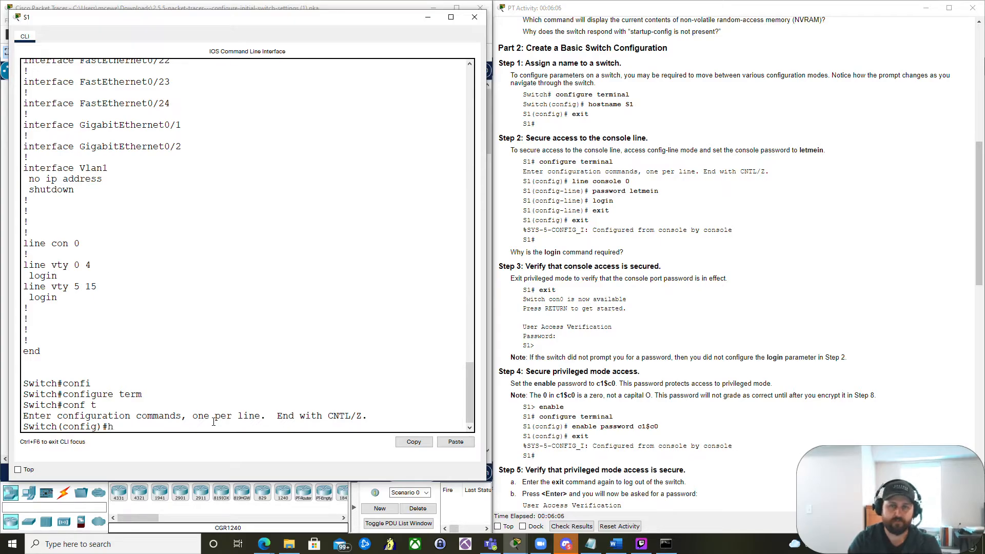
type("ostma")
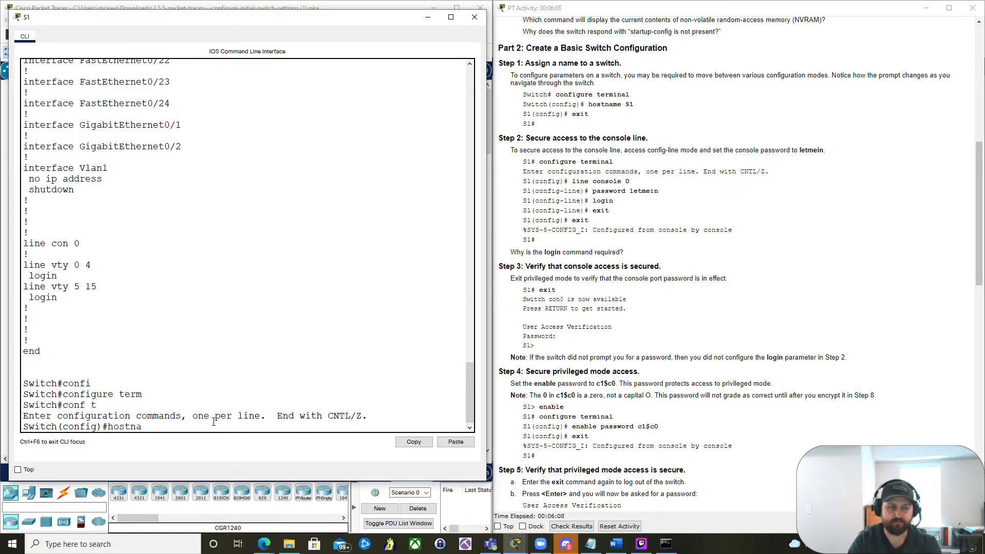
type("me S1")
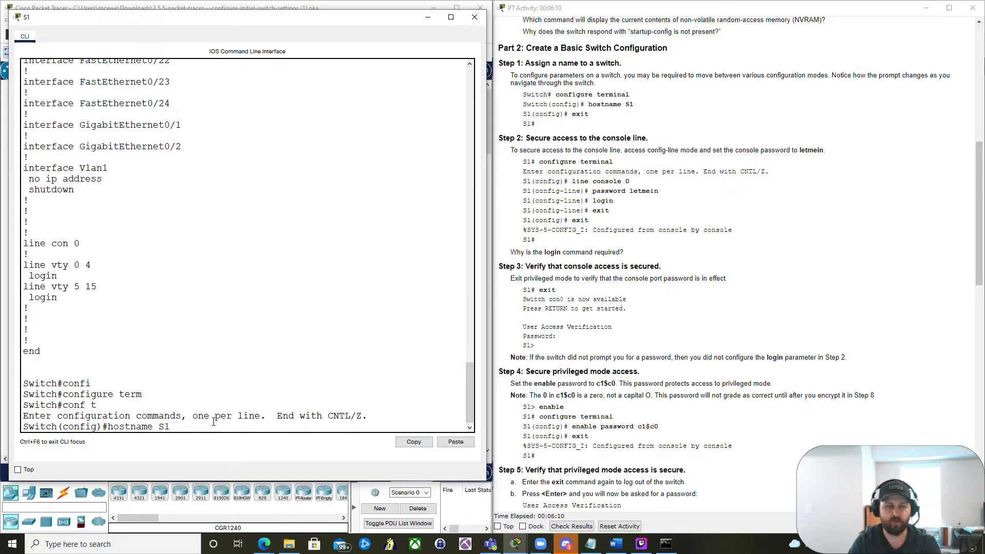
key("Return")
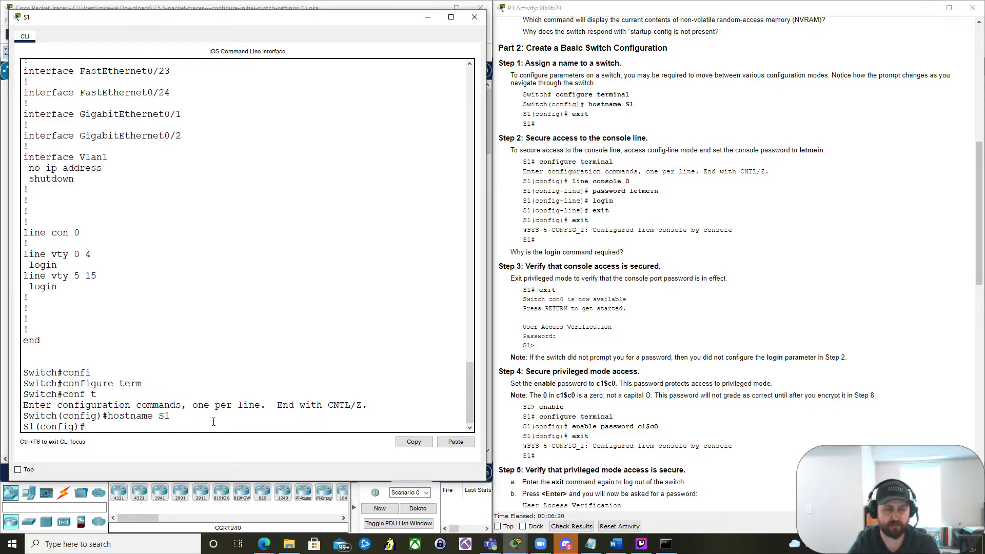
mouse_move(23, 417)
left_mouse_down()
mouse_move(58, 417)
mouse_move(36, 427)
left_mouse_up()
left_click(58, 416)
left_click(100, 430)
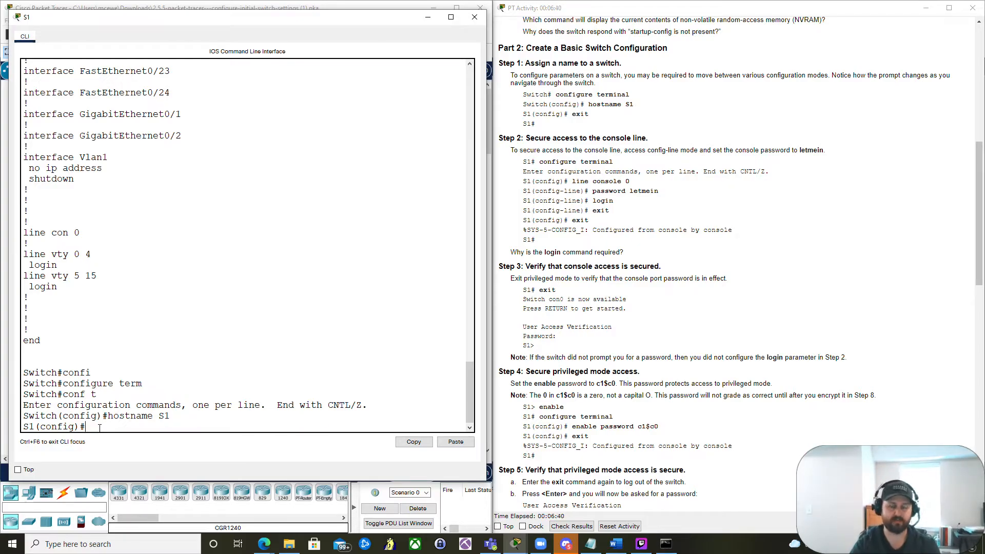
- Secure line console 0 by entering its line configuration, setting the console password and enabling login
type("line")
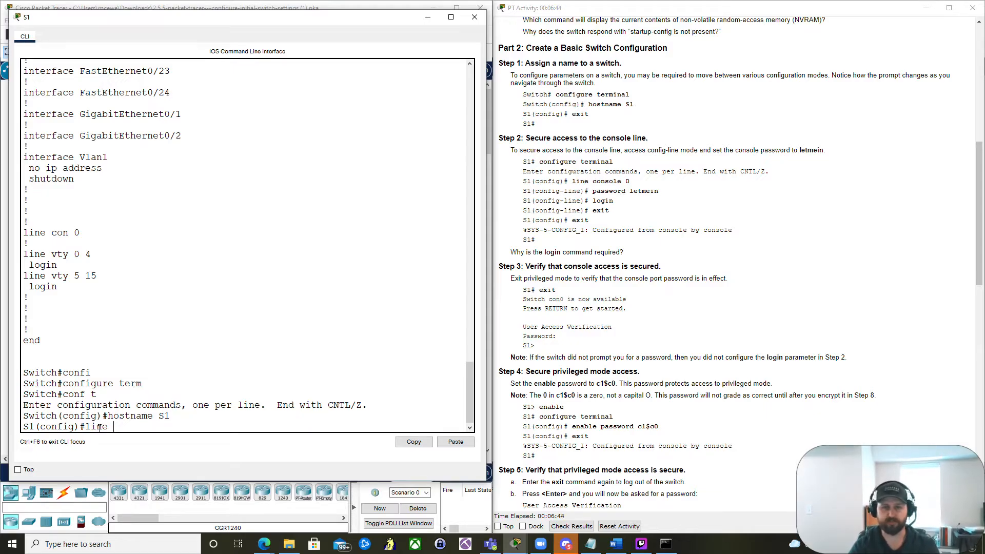
type(" con")
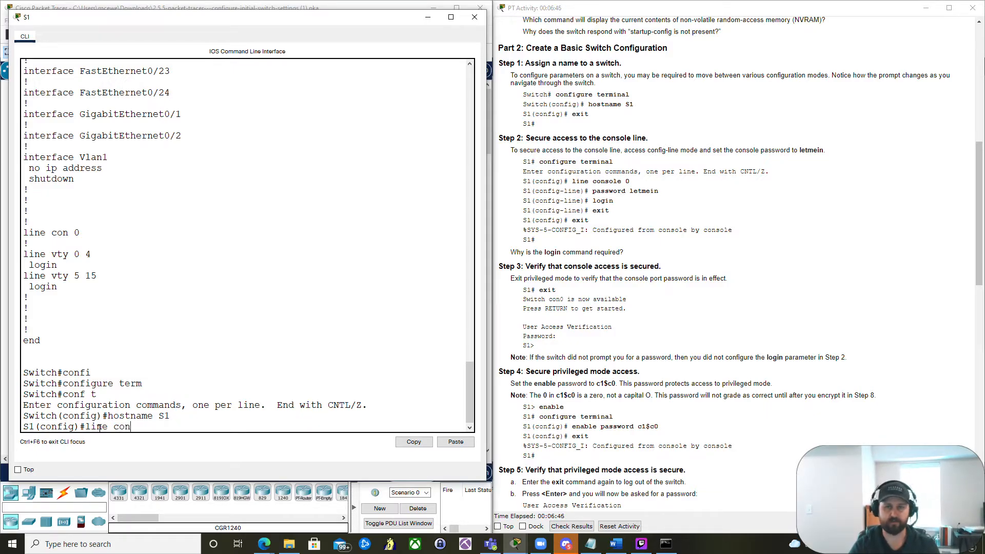
type("sole 0")
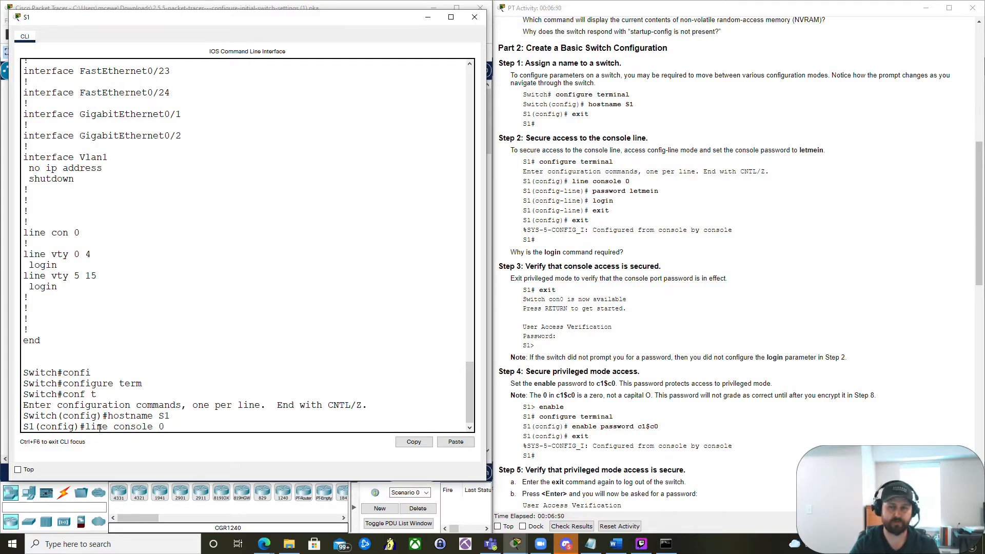
key("Return")
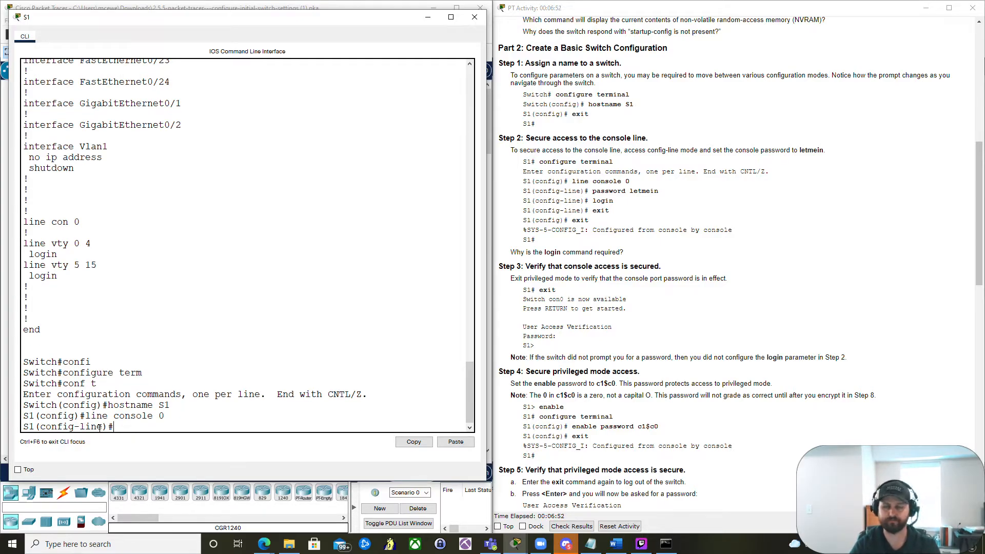
type("password")
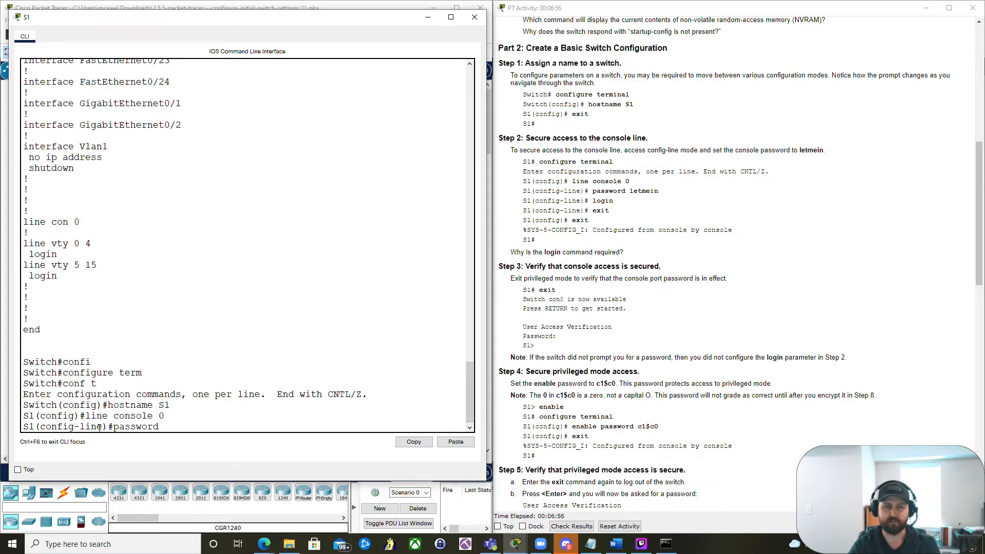
type(" let")
type("mein")
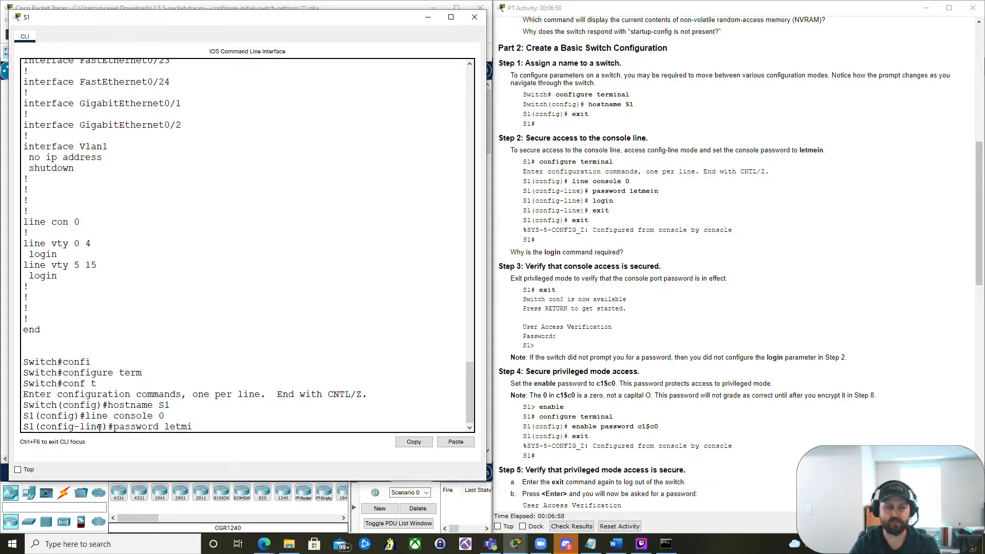
key("Return")
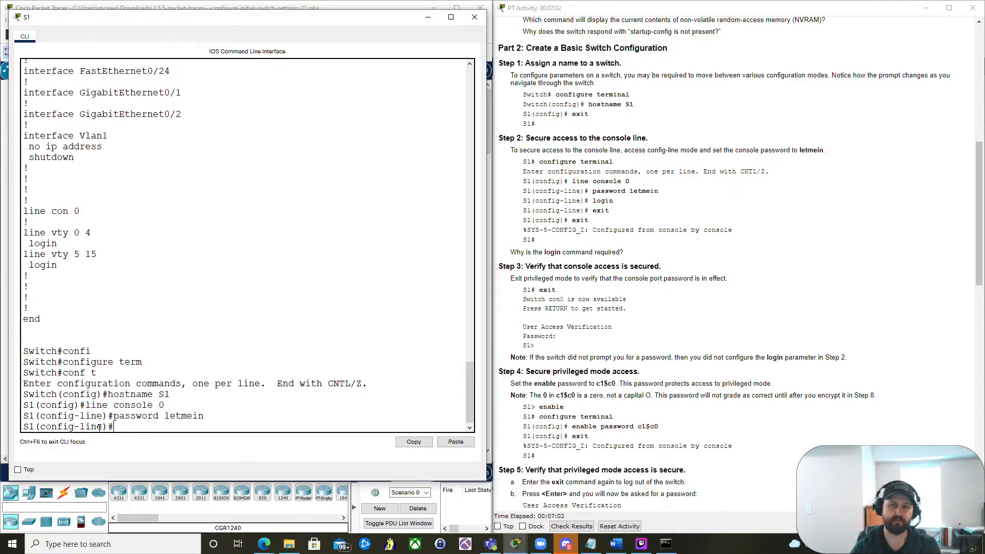
type("login")
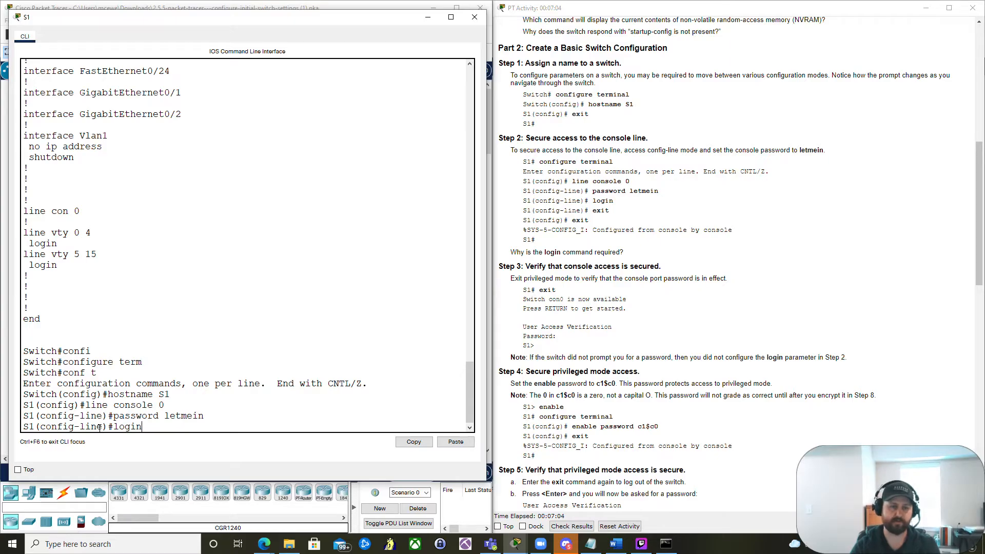
key("Return")
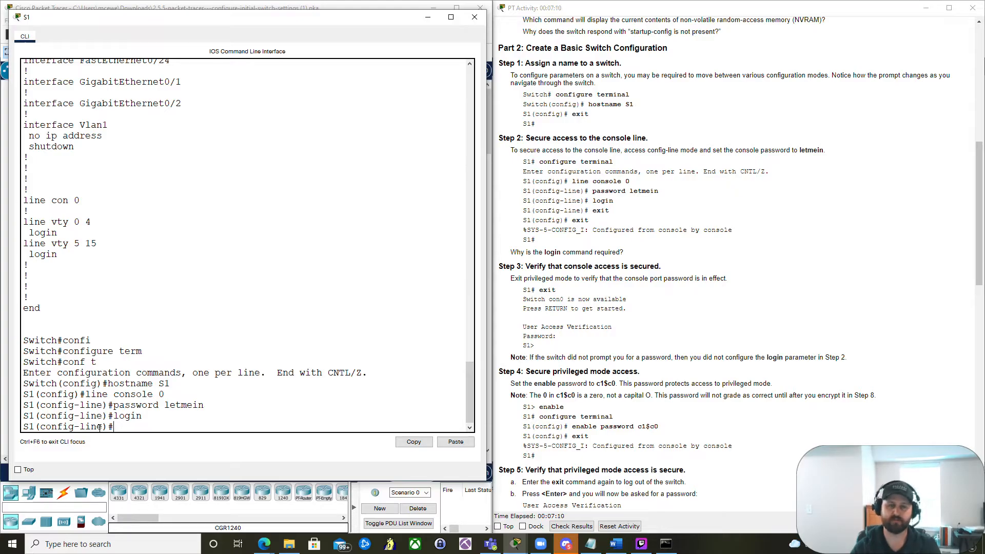
- Highlight the config-line prompt, password command and console 0 argument to review the console line commands
type("e")
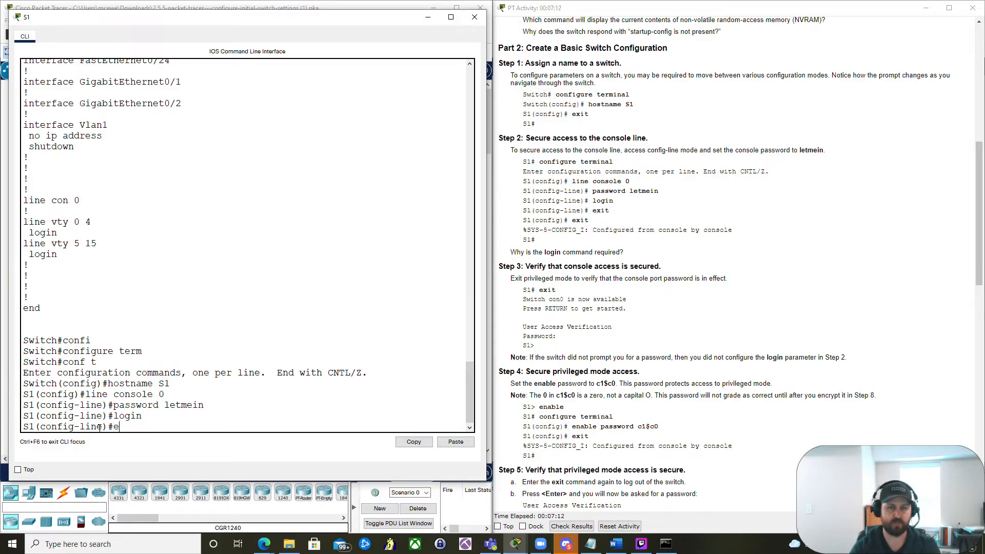
key("BackSpace")
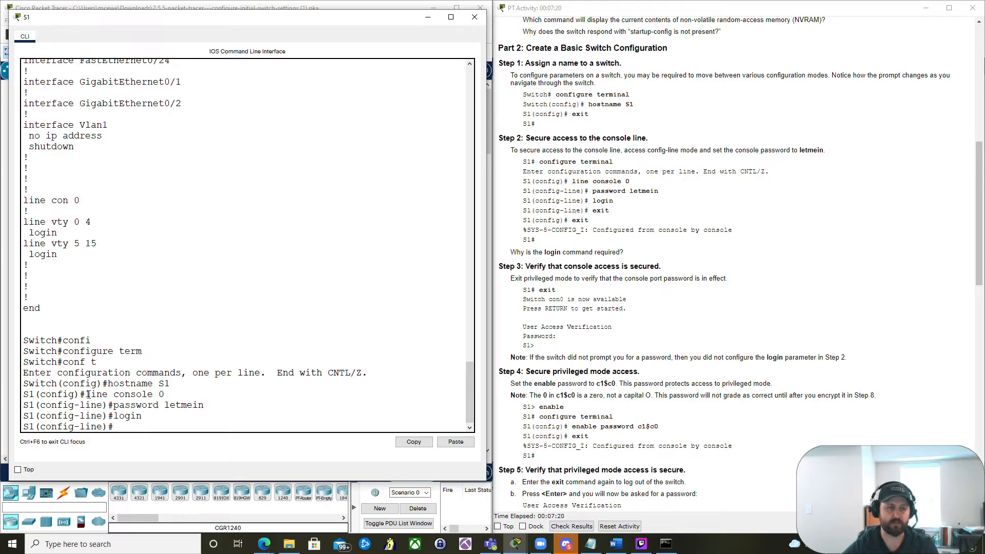
left_click_drag(86, 395, 165, 394)
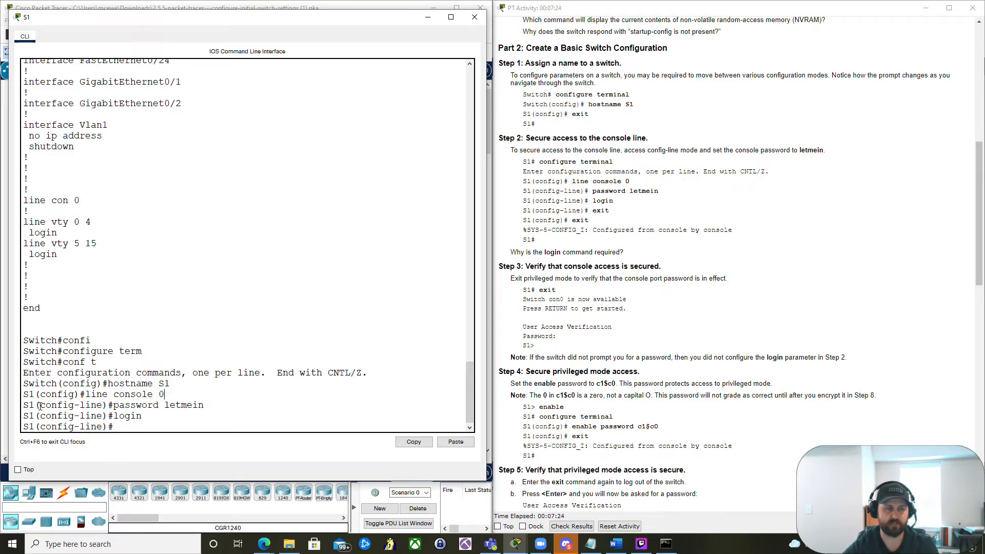
left_click_drag(41, 405, 104, 405)
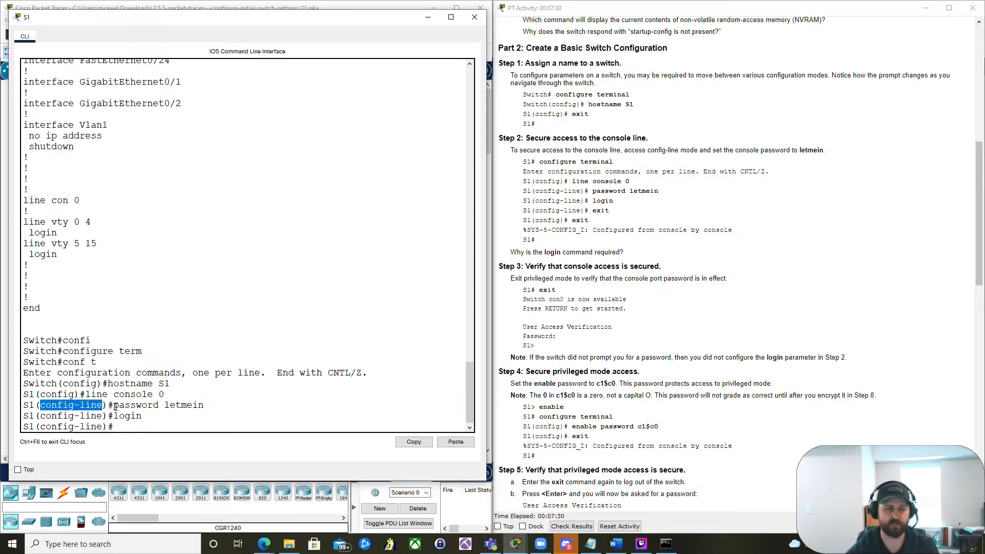
left_click_drag(113, 406, 207, 406)
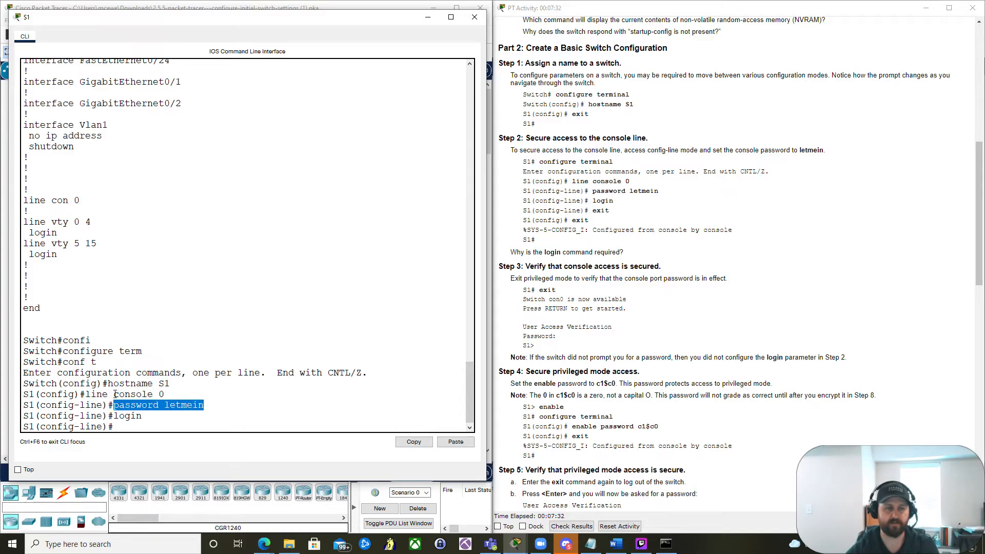
left_click_drag(114, 394, 167, 394)
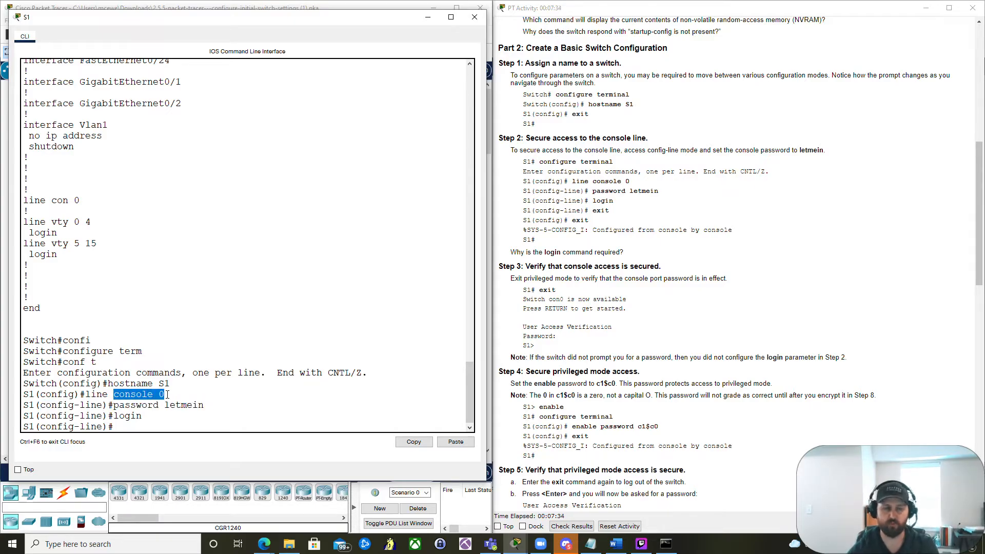
left_click(159, 427)
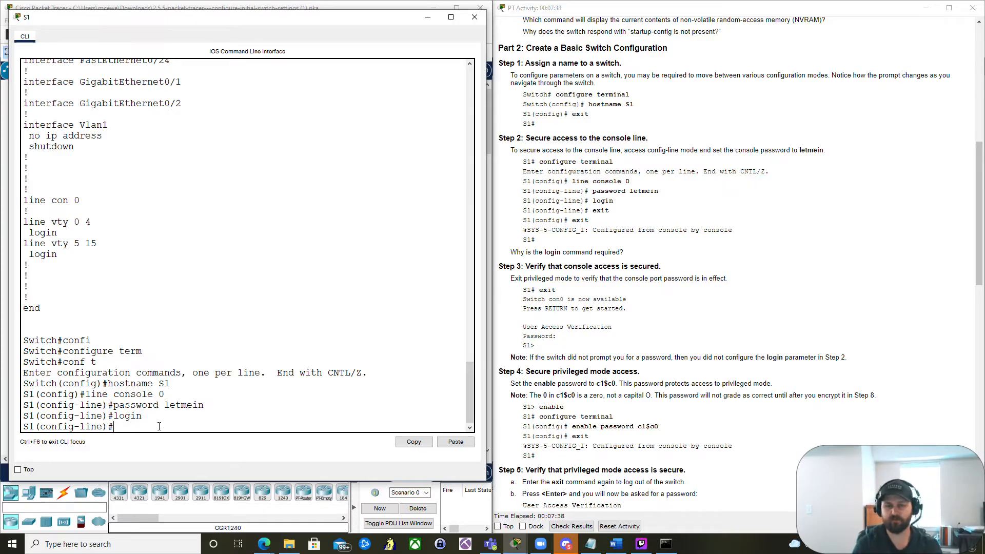
- Exit console line configuration back to global configuration mode
type("exit")
key("Return")
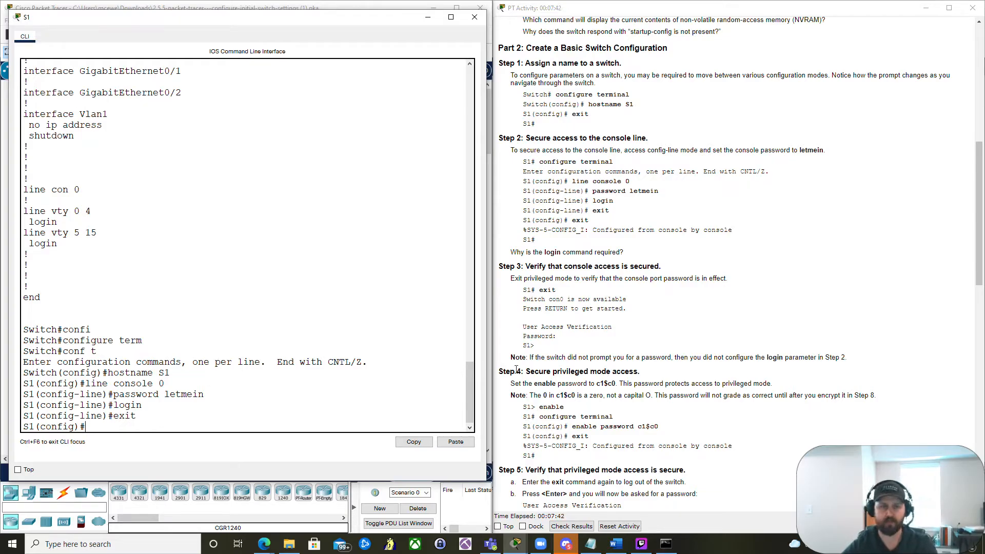
scroll(638, 348, "down", 2)
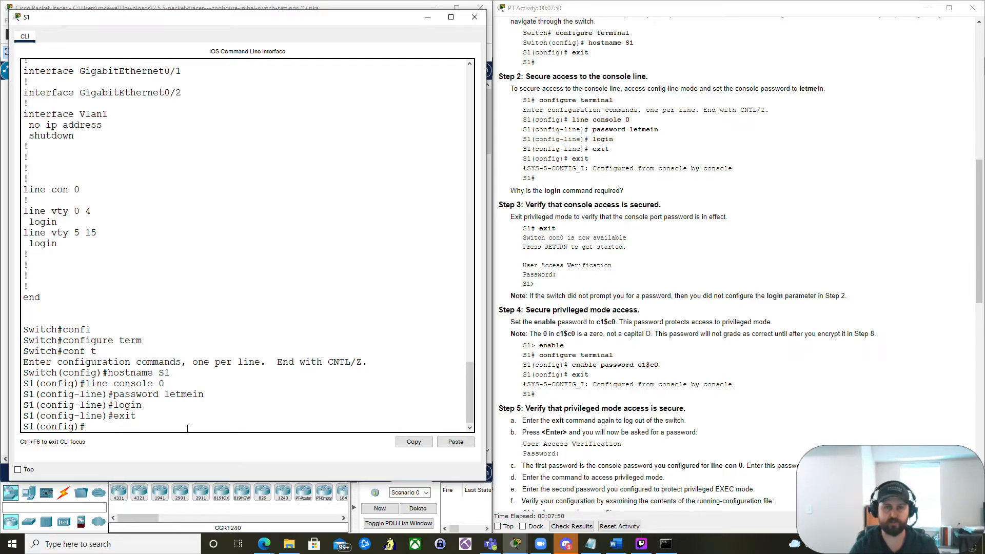
- Return to privileged mode, log out of the switch, and log back in at the console password prompt
type("end")
key("Return")
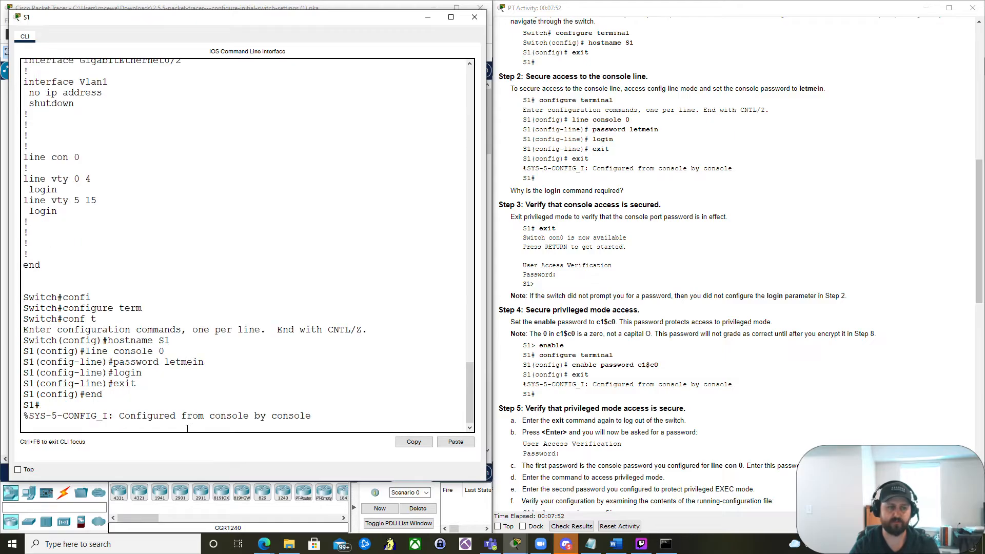
key("Return")
type("exit")
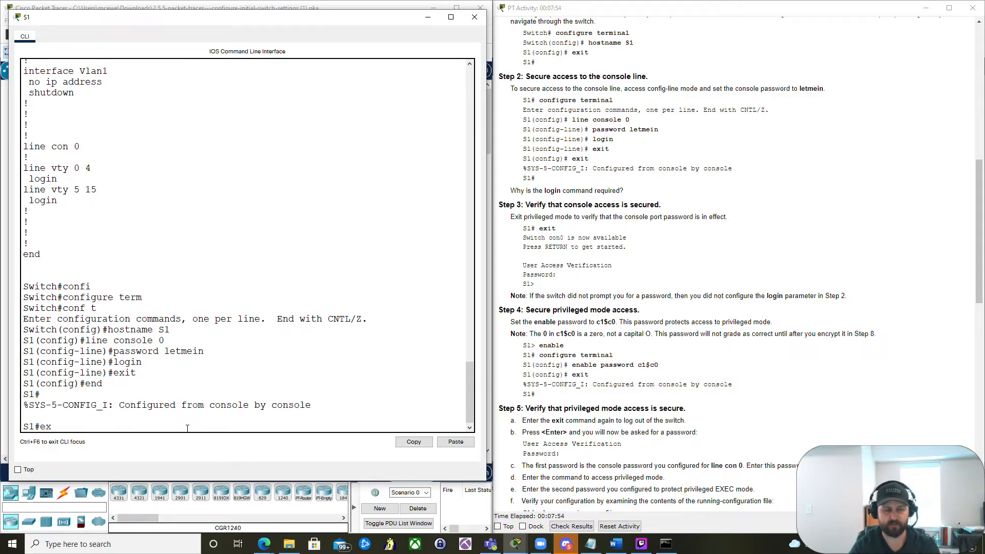
key("Return")
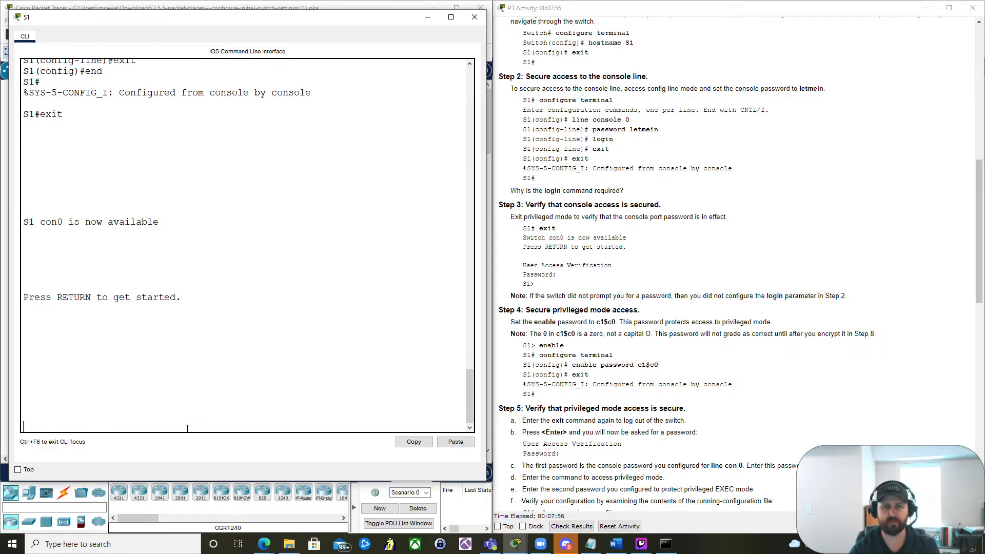
key("Return")
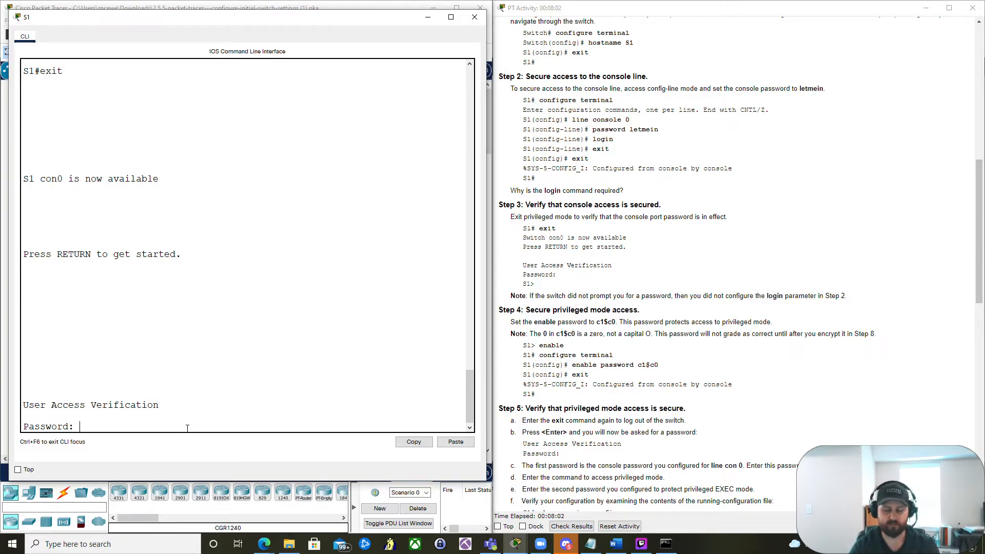
key("Return")
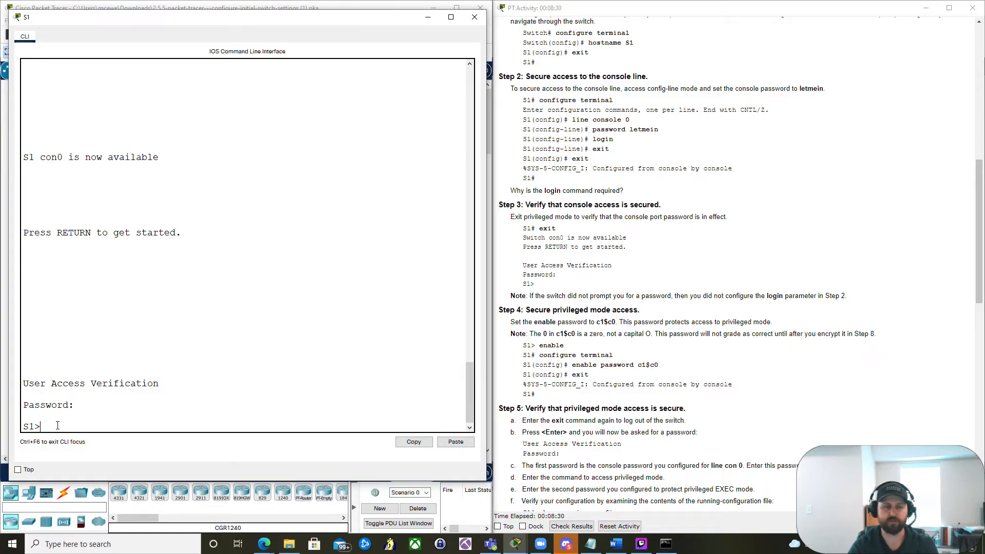
- Enter privileged and global configuration mode and set the privileged EXEC enable password
type("enable")
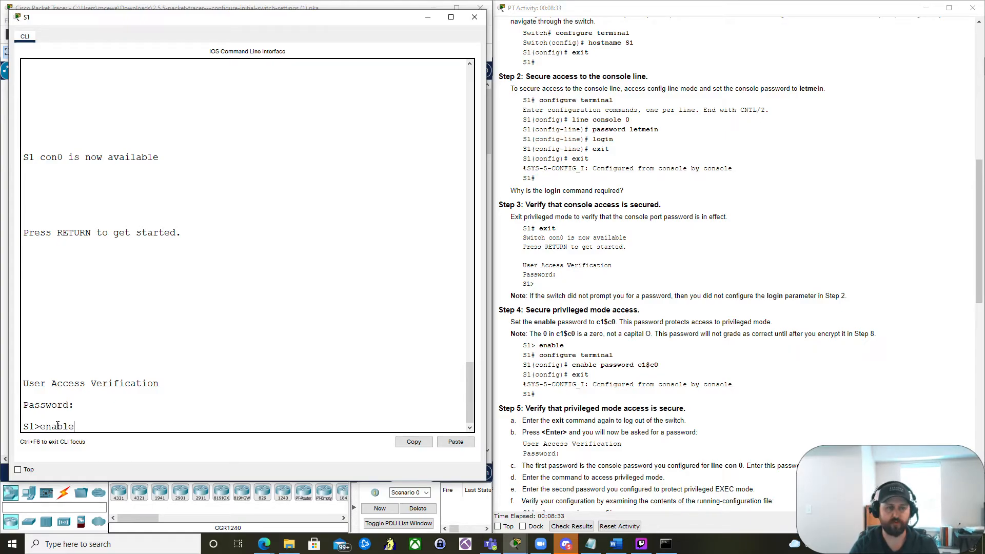
key("Return")
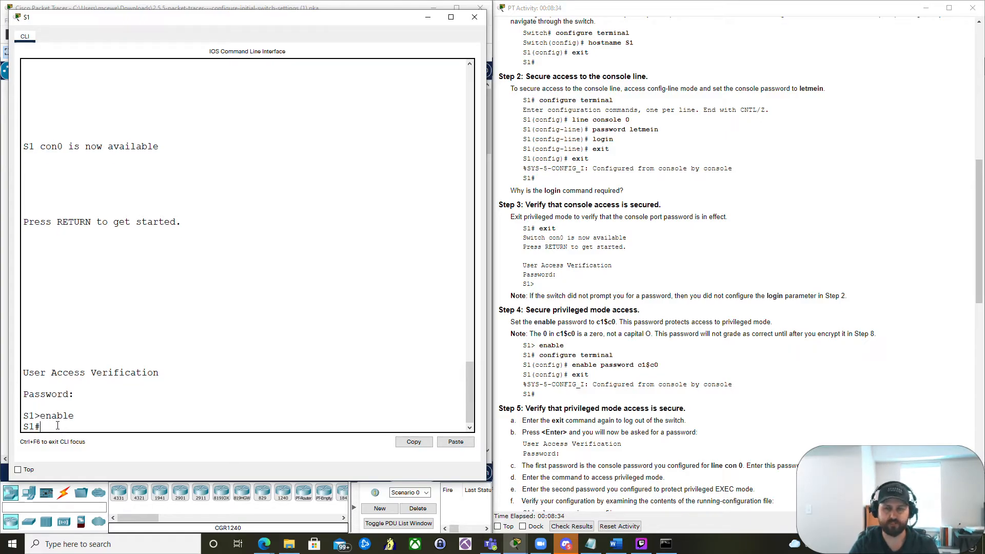
type("conf t")
key("Return")
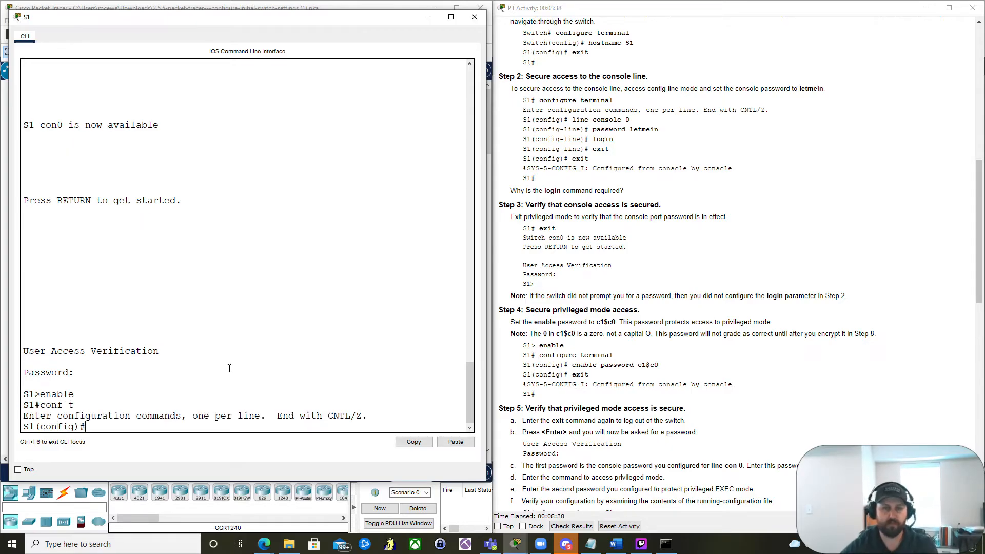
scroll(640, 334, "down", 2)
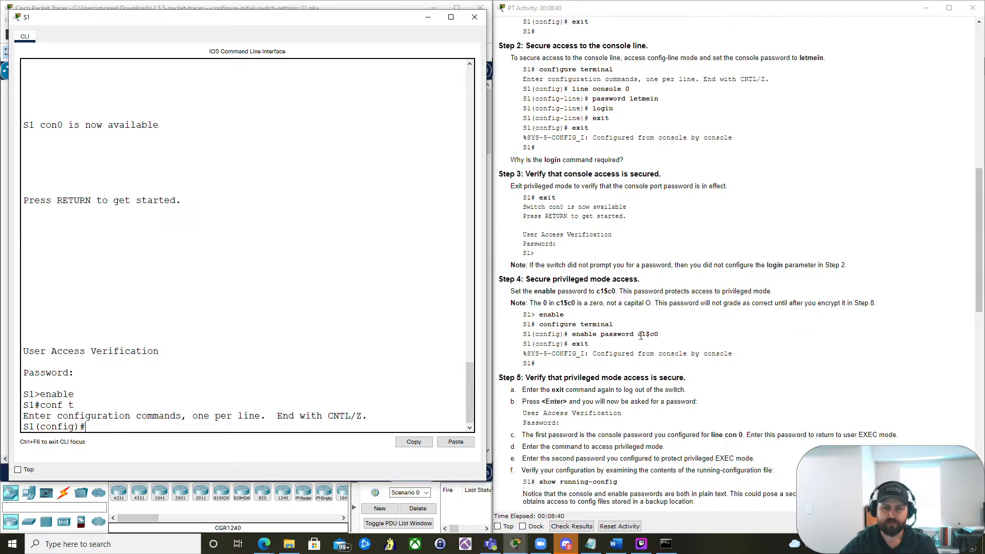
scroll(559, 251, "down", 1)
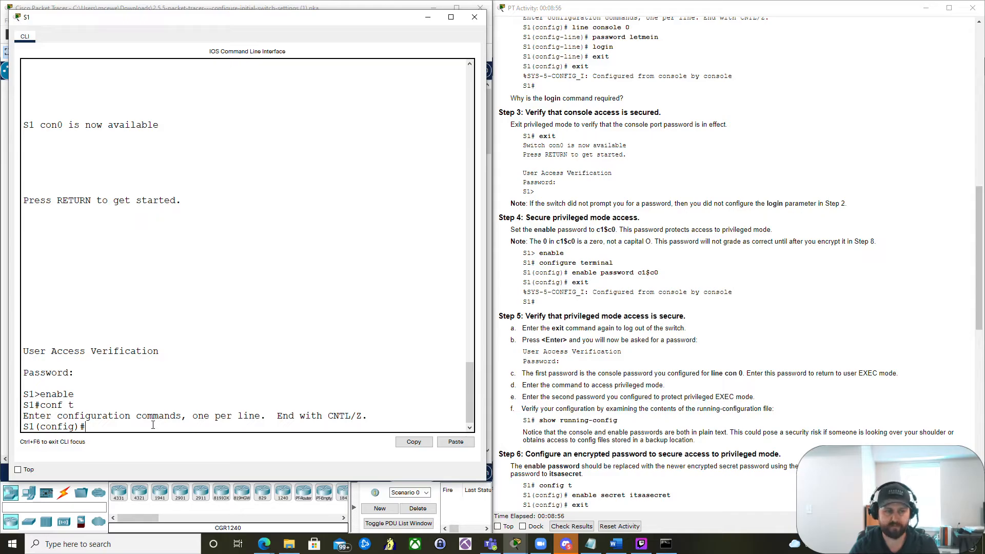
type("en")
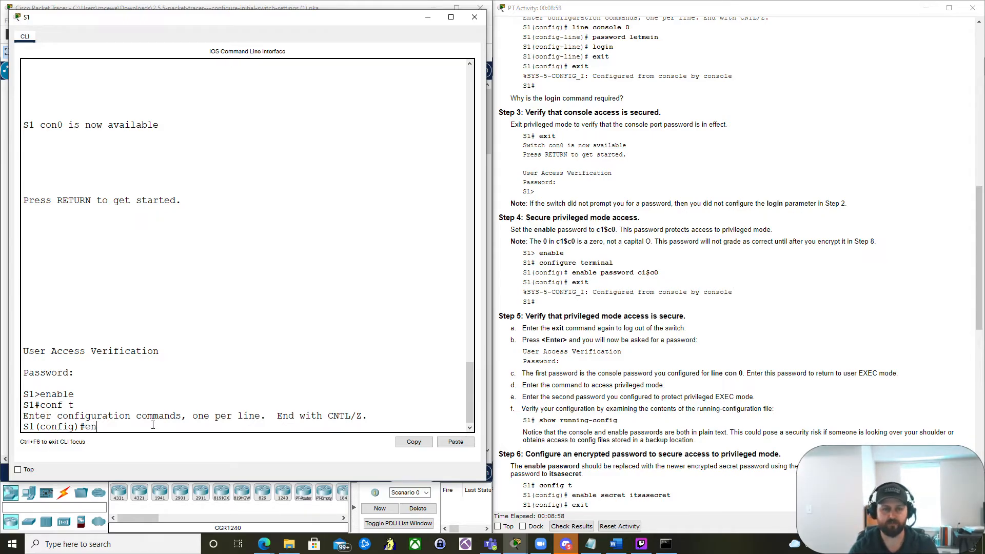
type("able password")
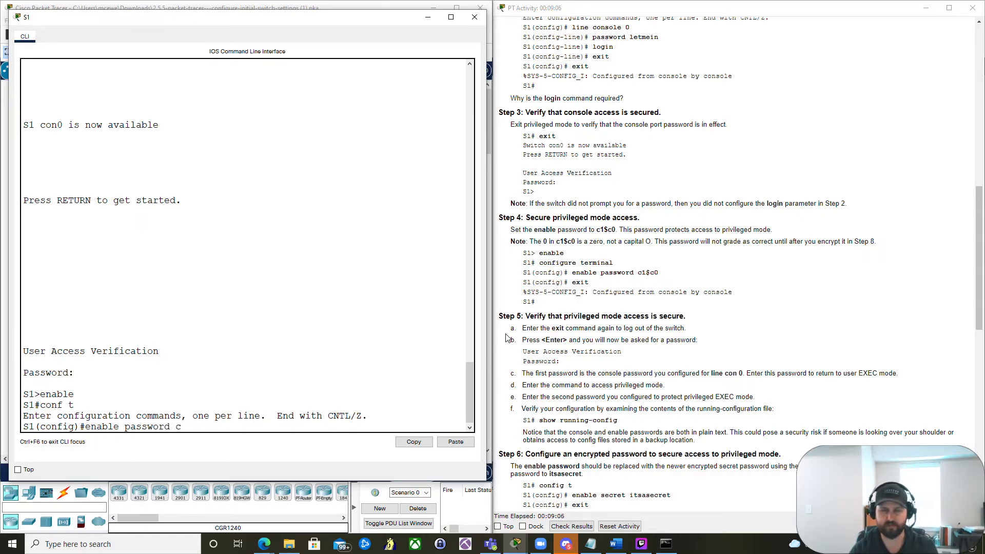
type("c1")
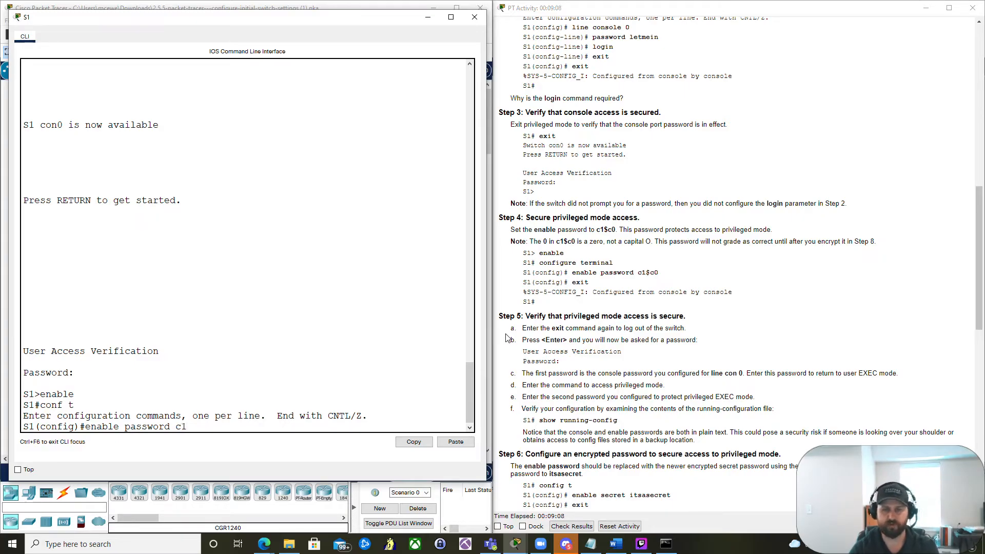
type("$")
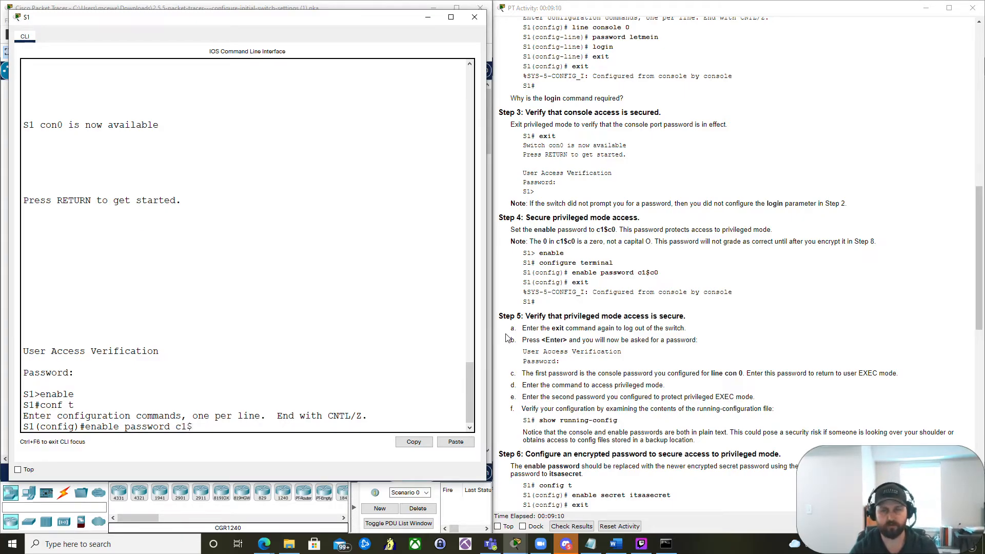
type("c0")
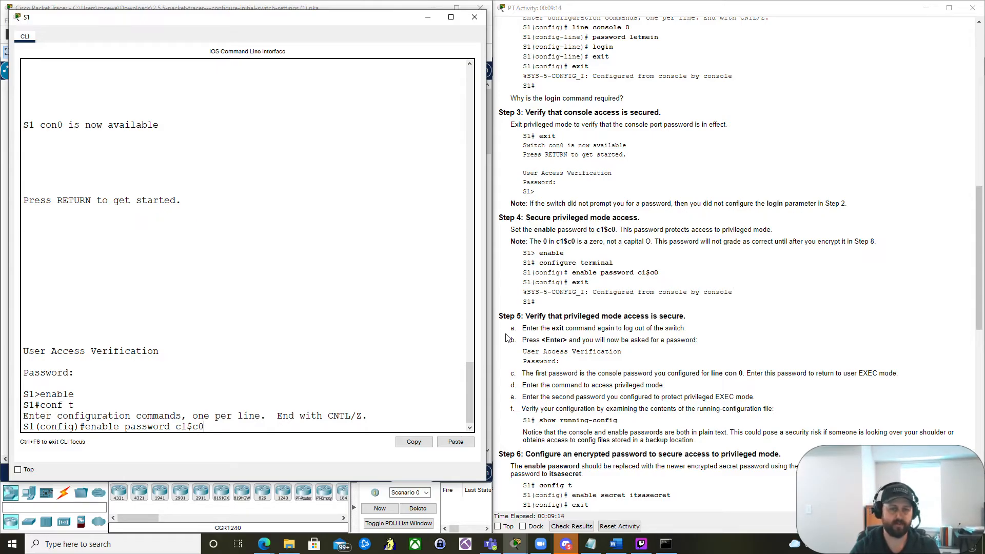
key("Return")
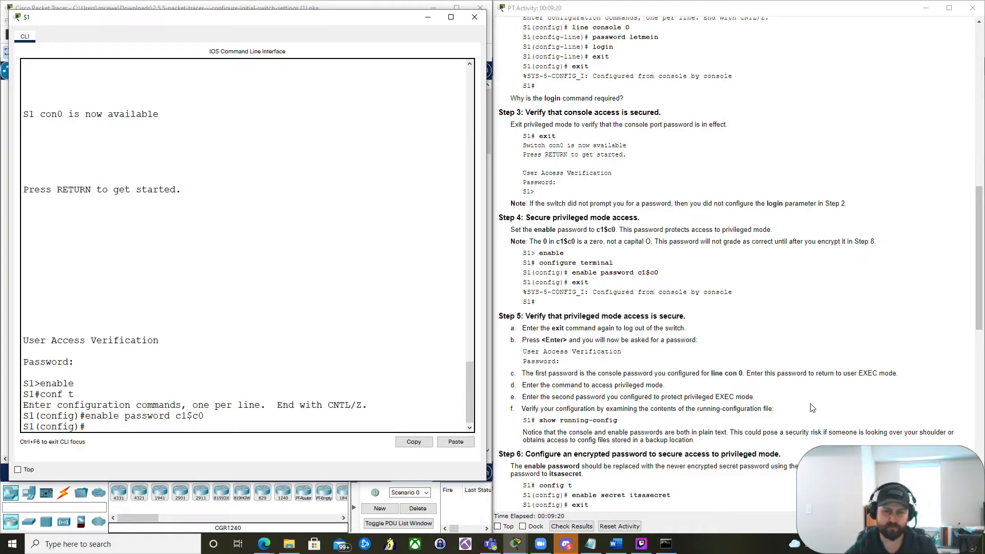
- Check the activity results and review the assessment items, then close the results
left_click(588, 527)
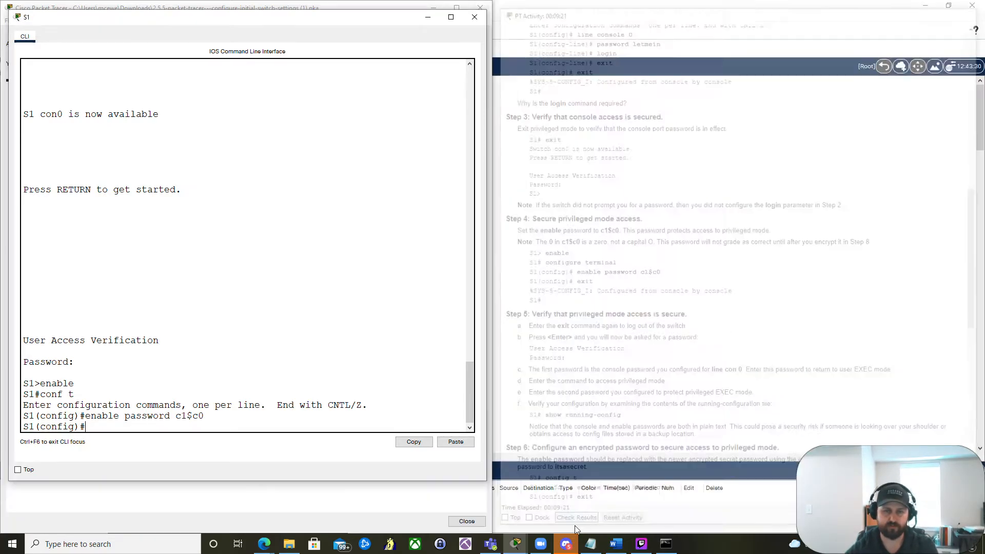
left_click(320, 7)
left_click(96, 77)
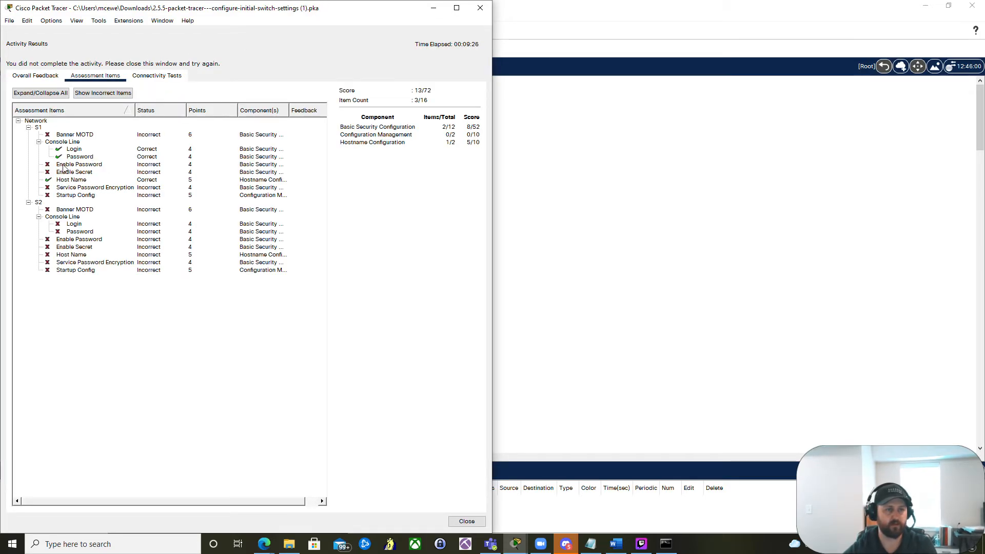
left_click(466, 521)
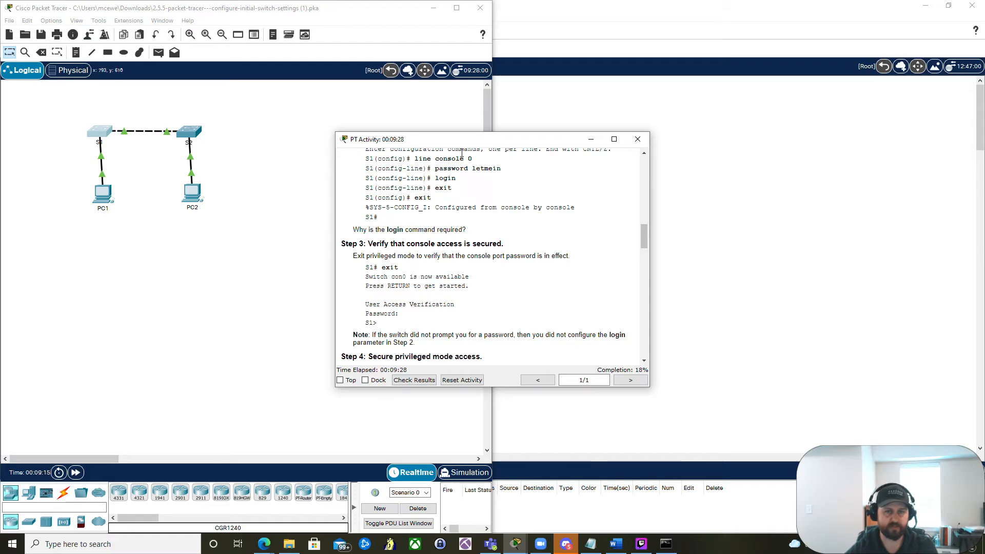
- Snap the instructions window aside and reopen the S1 switch's command line interface
key("super+Right")
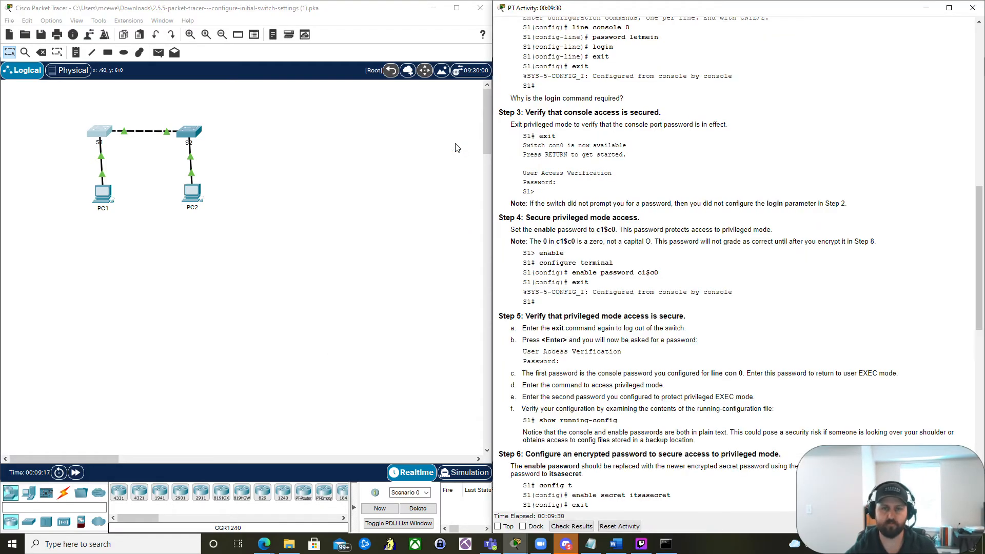
left_click(98, 132)
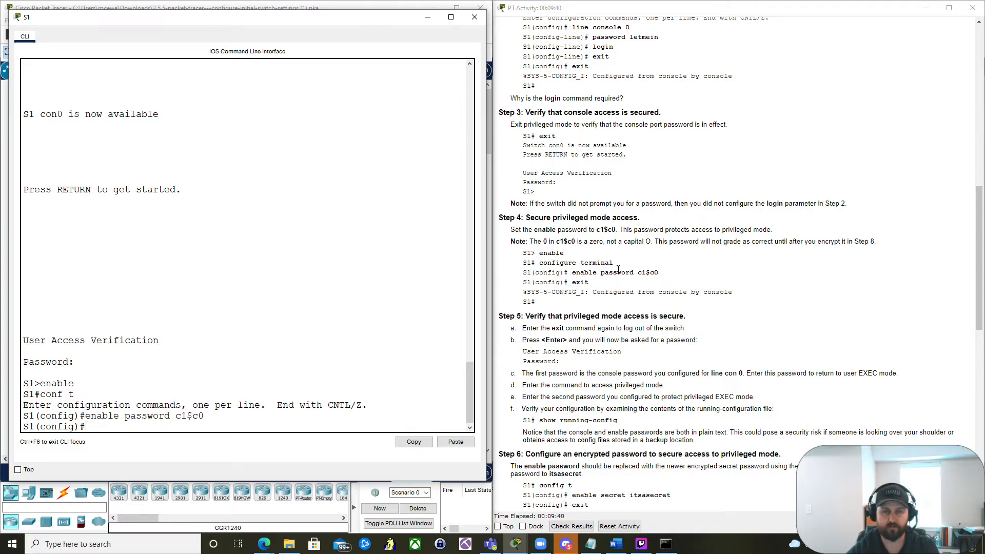
scroll(618, 269, "down", 3)
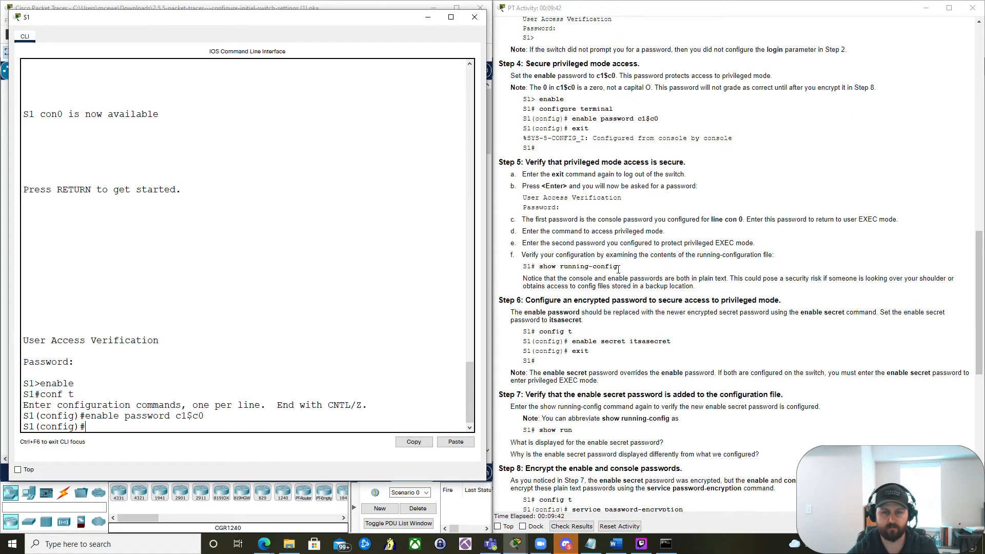
scroll(619, 269, "up", 1)
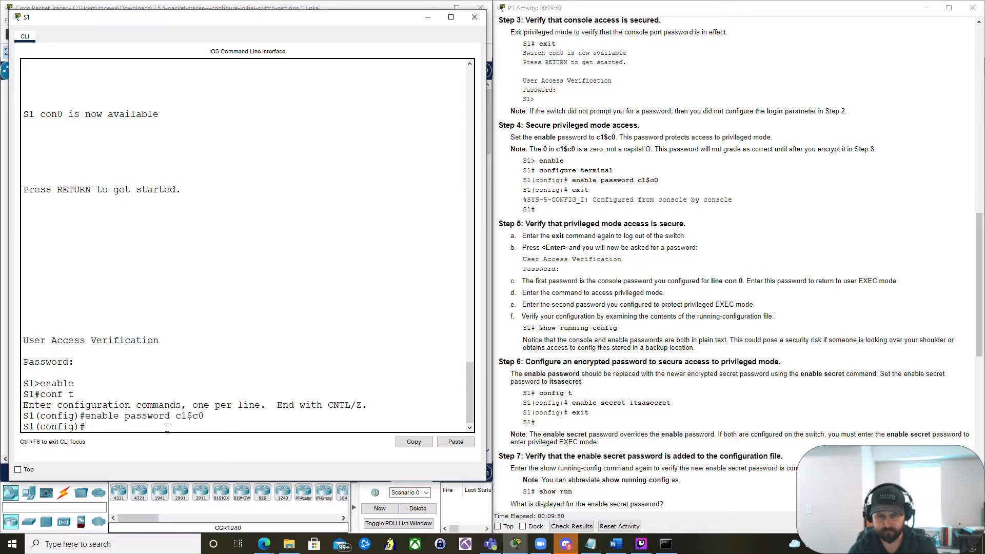
- Exit configuration mode, log out of the switch, and log back in with the console password
type("e")
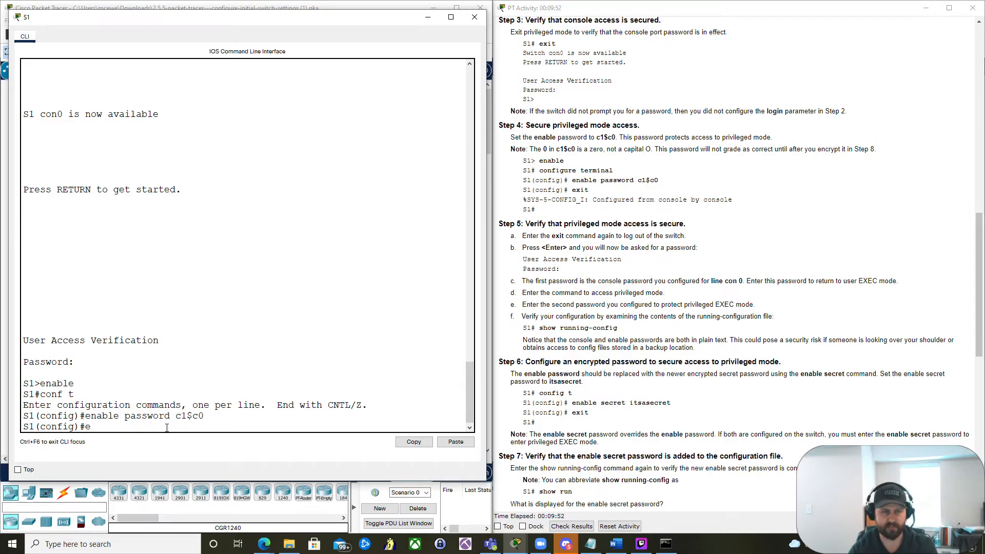
type("xit")
key("Return")
key("Return")
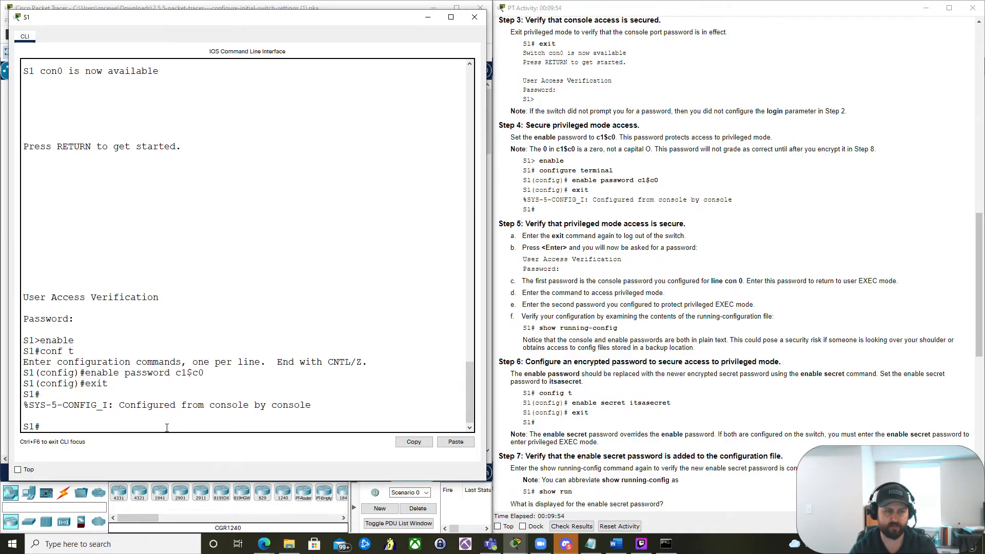
type("exit")
key("Return")
key("Return")
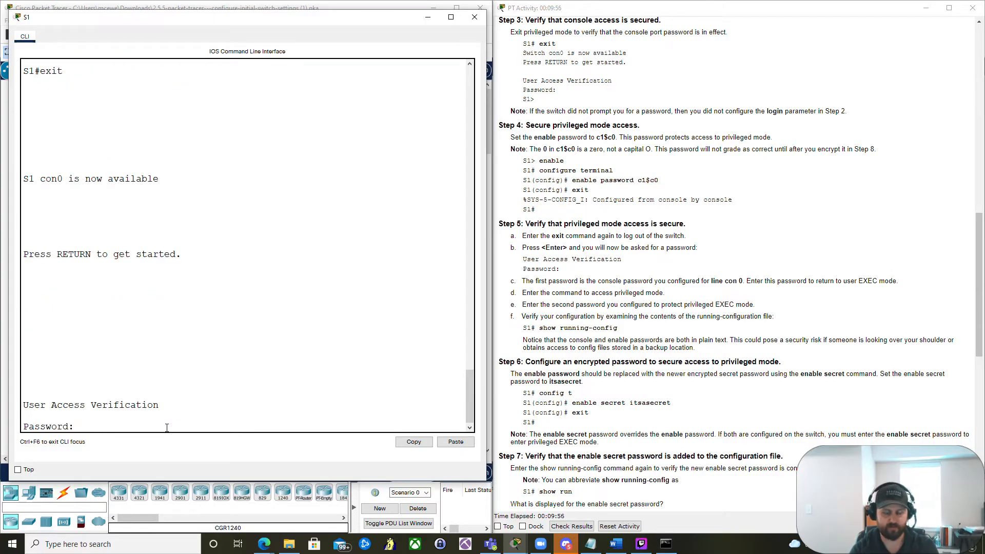
- Enter privileged EXEC mode by supplying the enable password
key("Return")
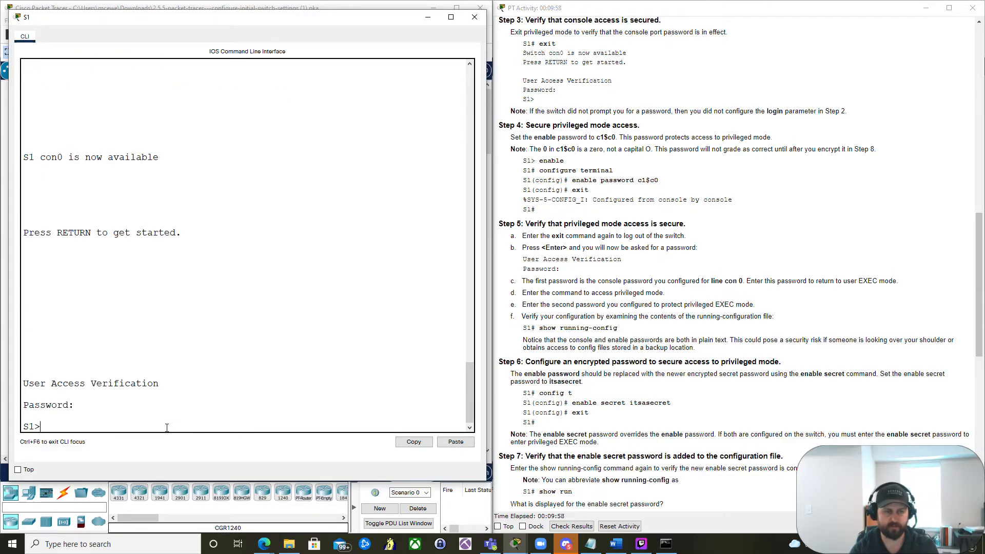
type("enable")
key("Return")
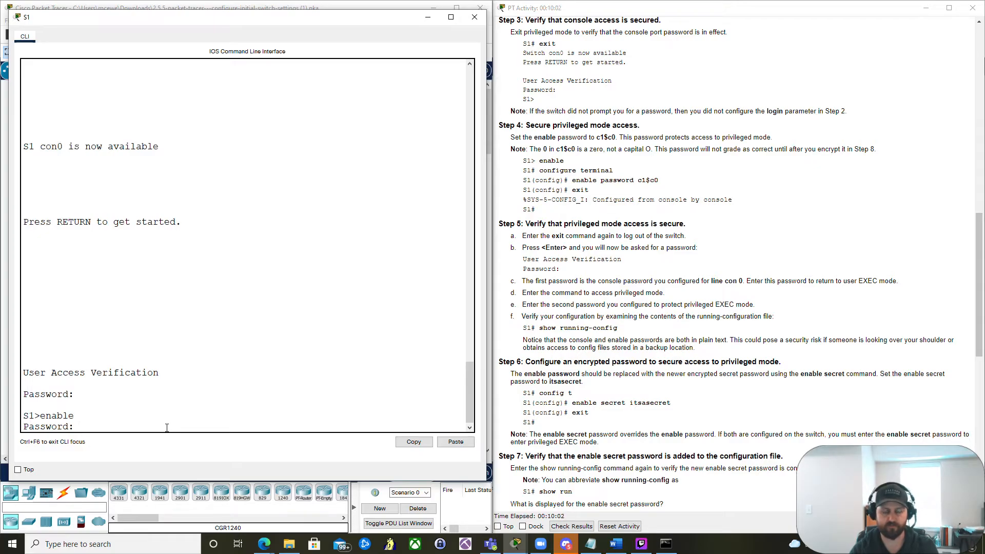
type("c1$c0")
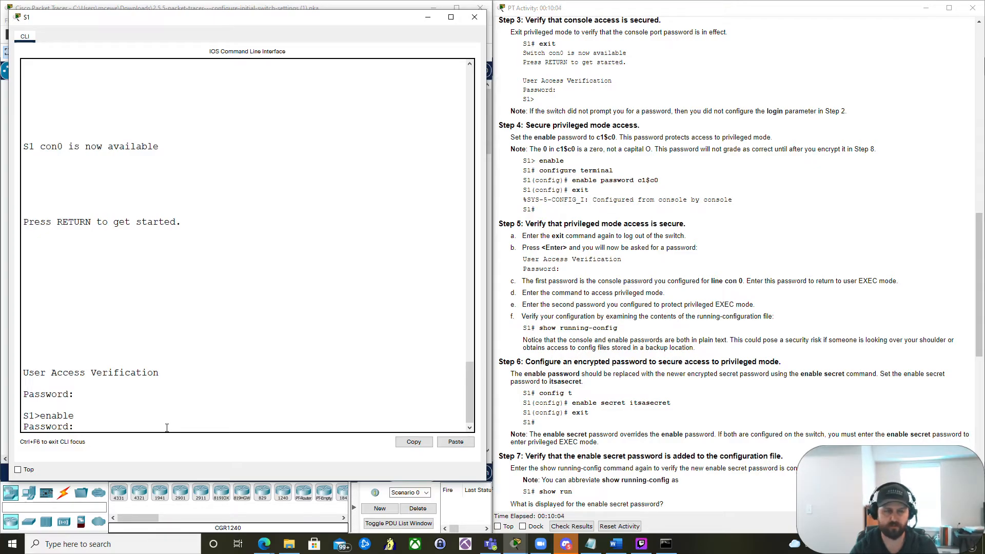
key("Return")
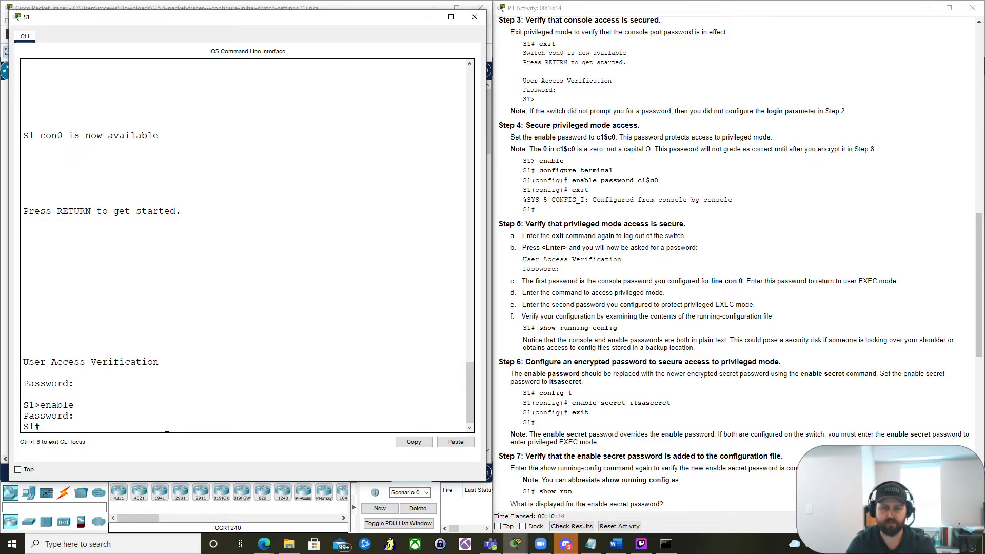
- Enter global configuration mode and set the enable secret password for privileged mode
type("conf t")
key("Return")
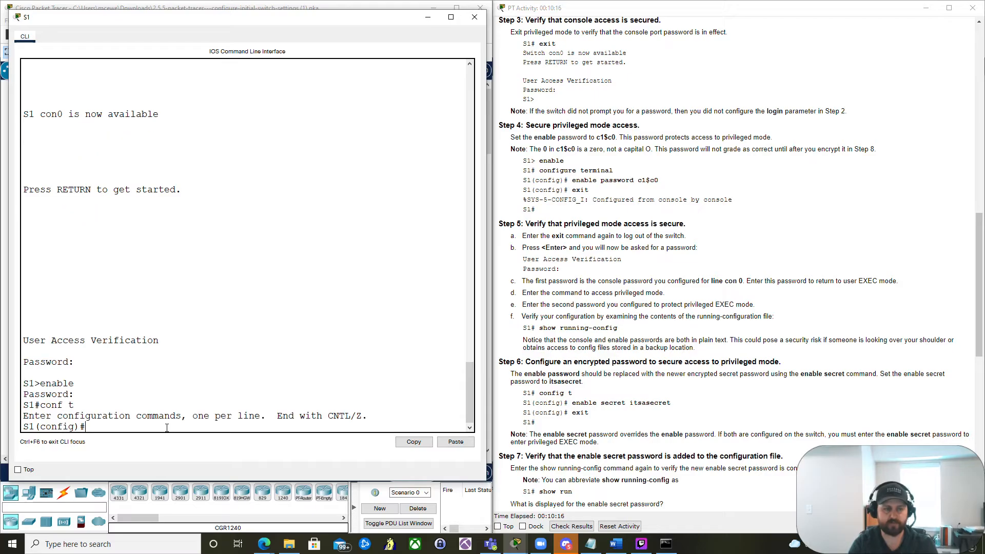
type("enable se")
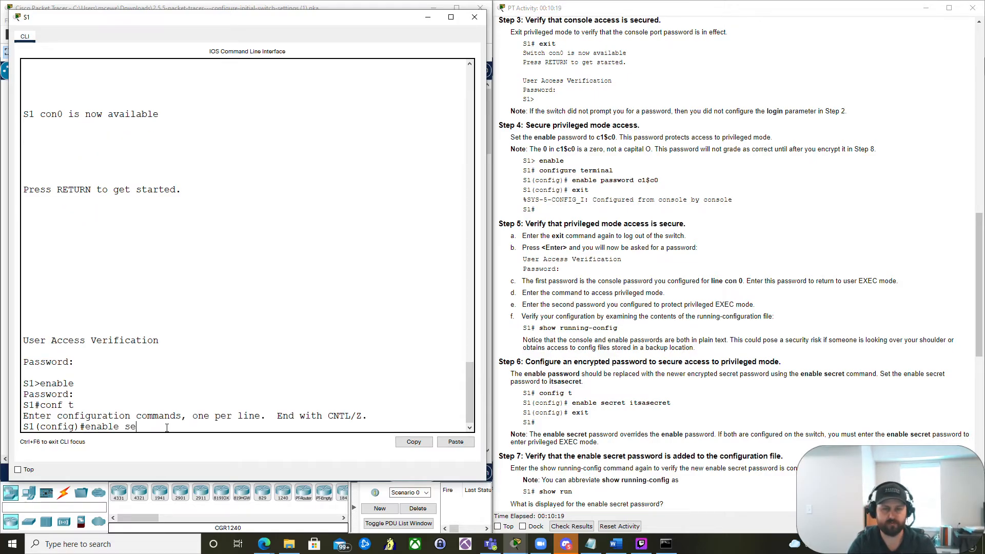
key("Tab")
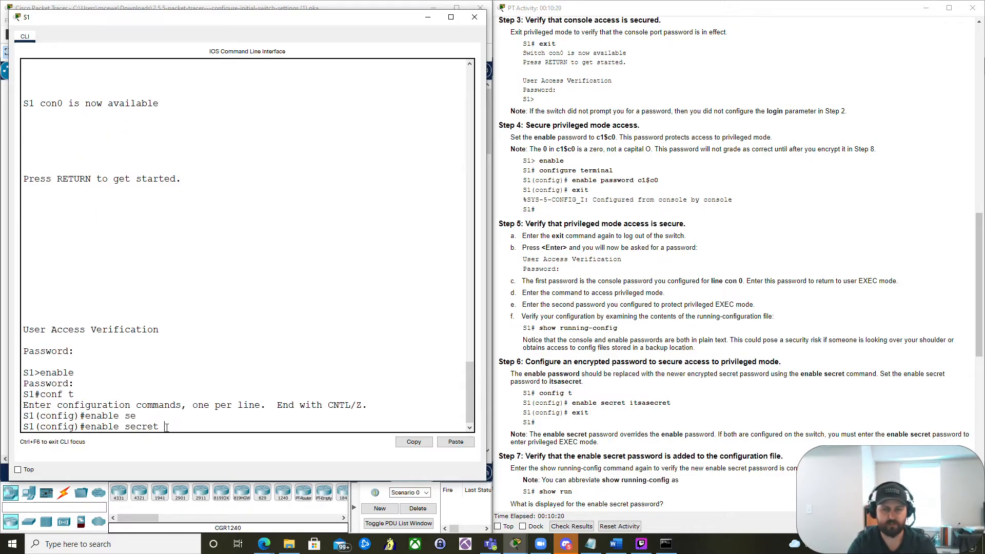
type("itsa")
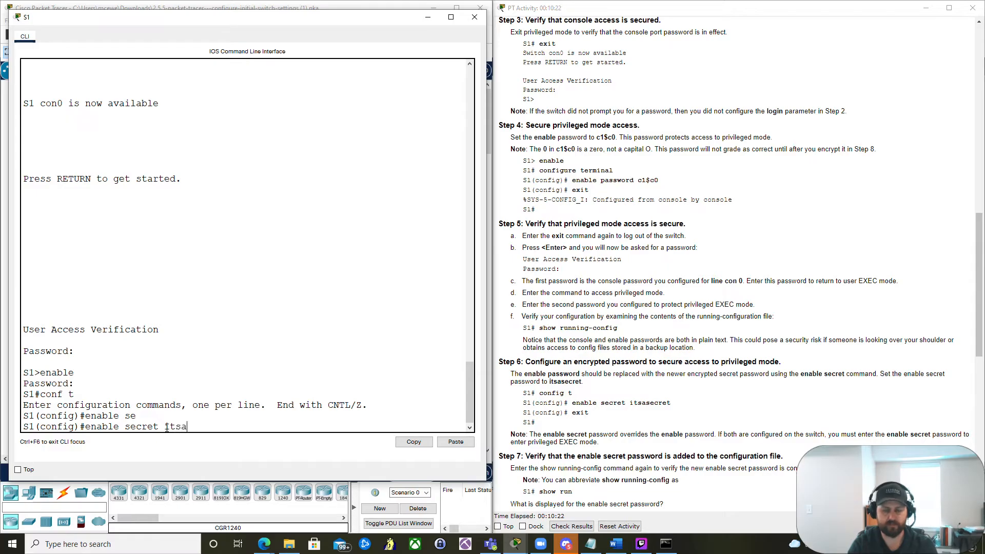
type("secret")
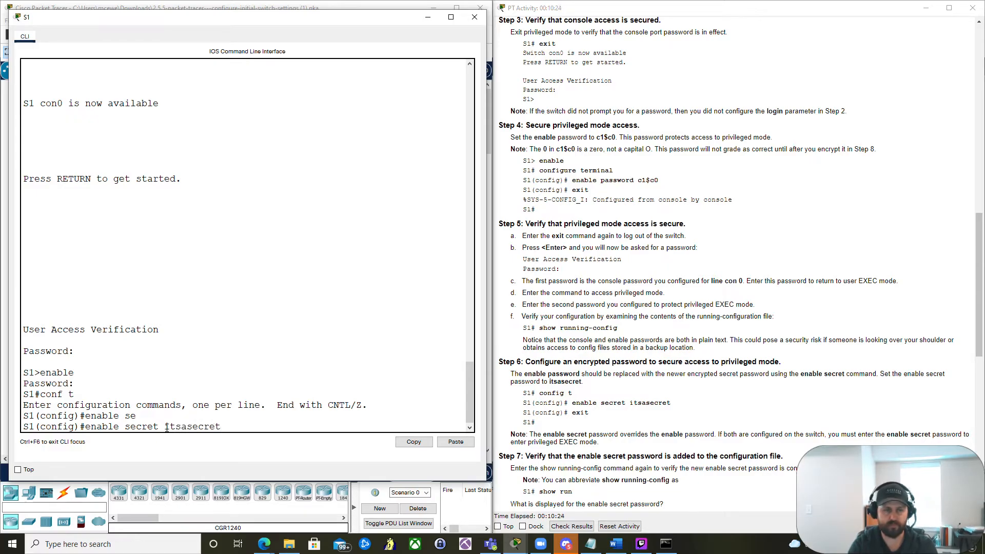
key("Return")
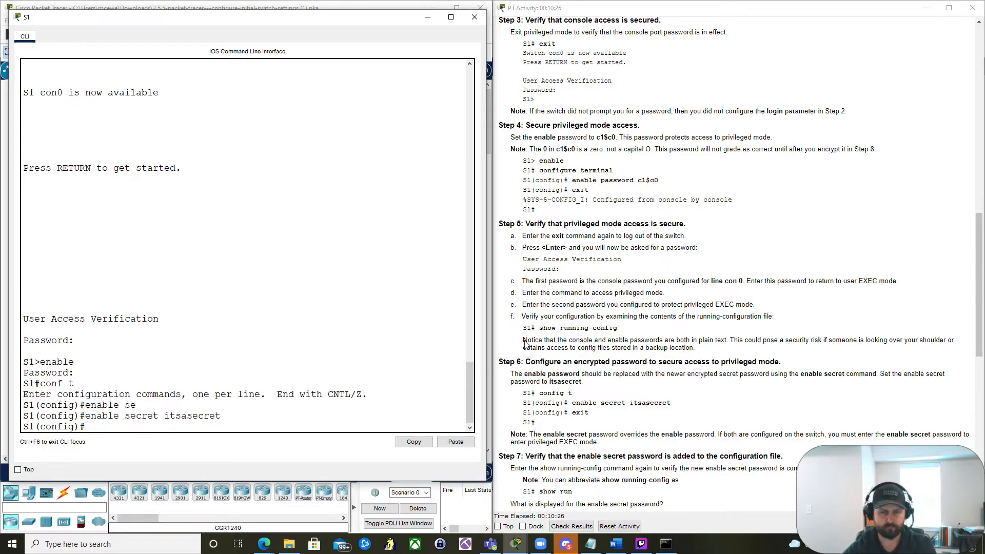
- Leave configuration mode and display the full running configuration
scroll(684, 388, "down", 1)
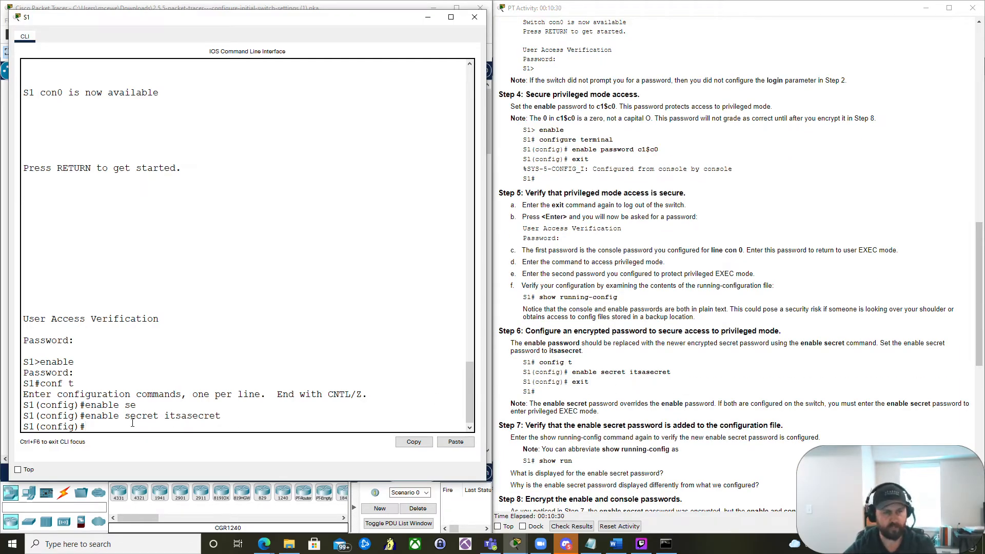
left_click_drag(125, 417, 161, 417)
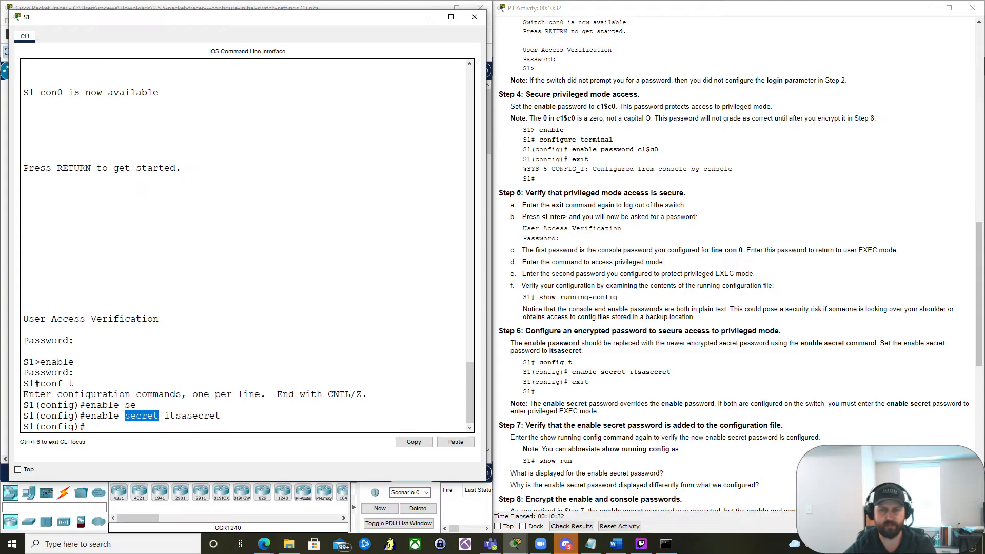
left_click(126, 421)
left_click_drag(125, 416, 158, 416)
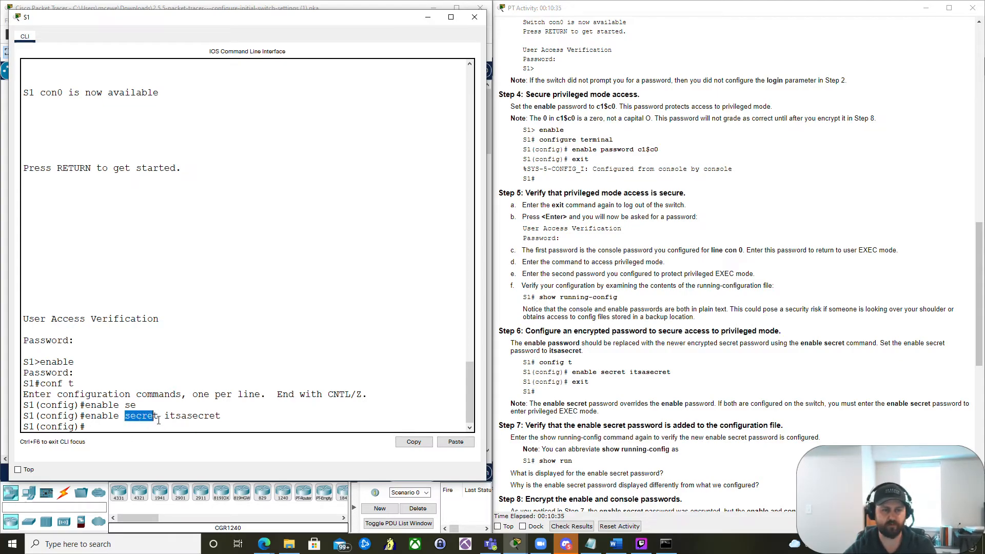
left_click(200, 425)
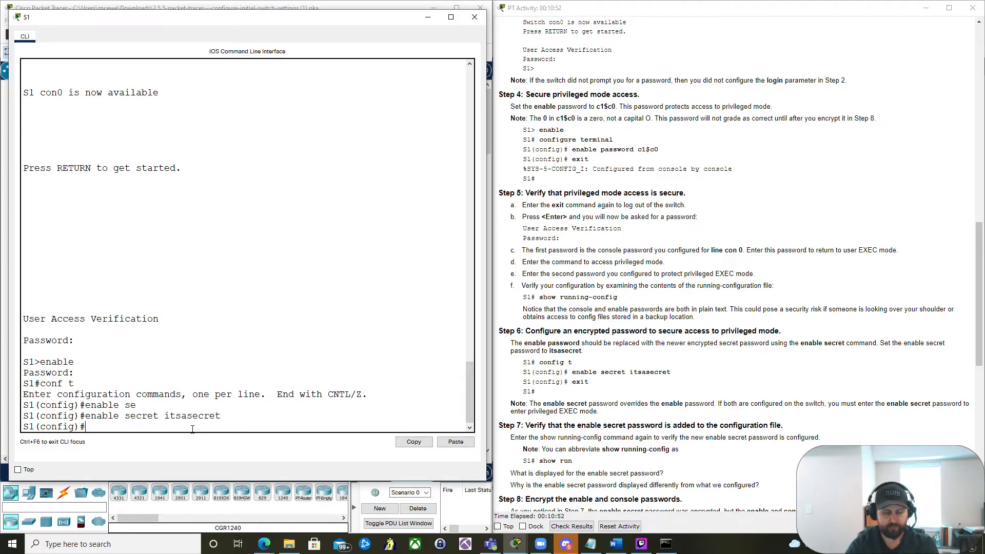
type("end")
key("Return")
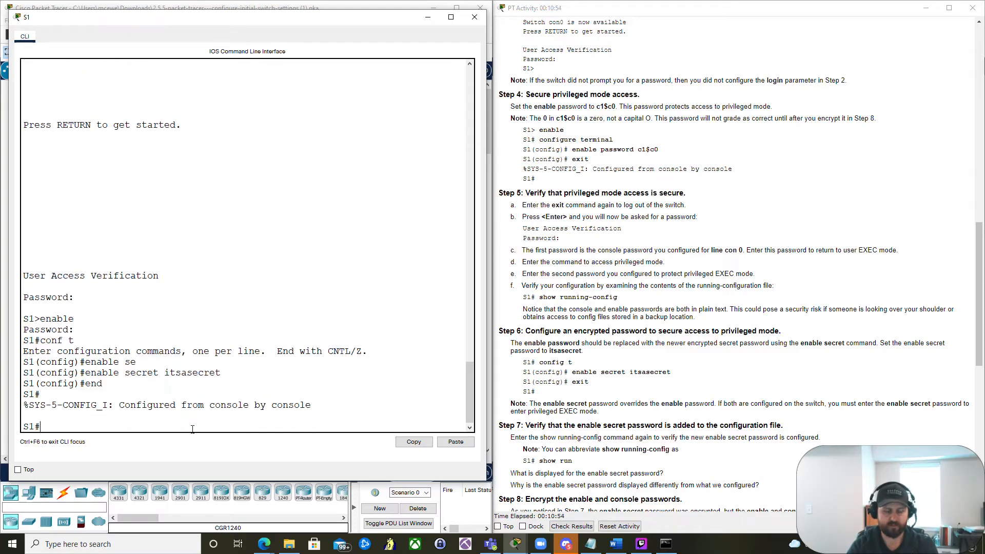
type("show run")
key("Return")
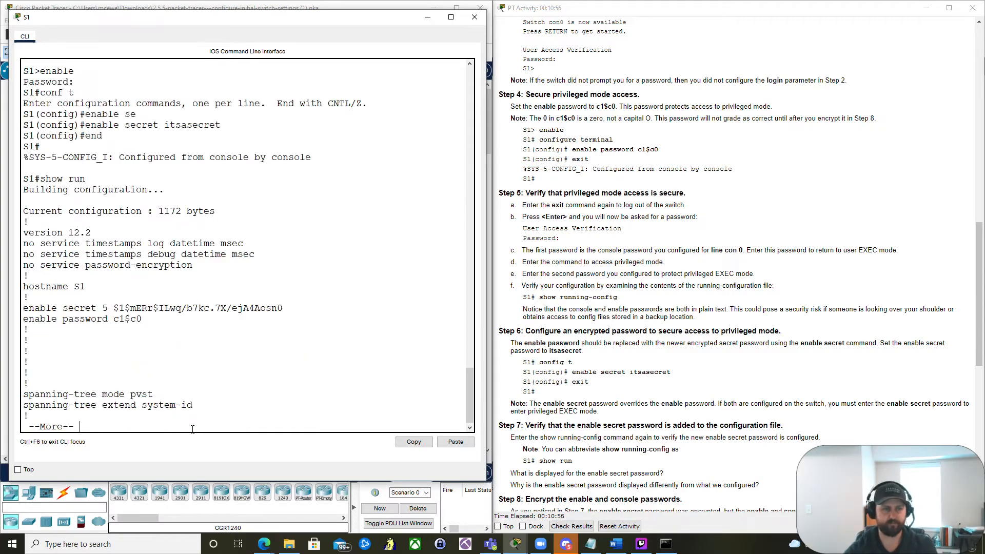
key("space")
- Examine the enable secret and enable password lines in the running configuration
scroll(277, 265, "up", 4)
scroll(140, 252, "up", 1)
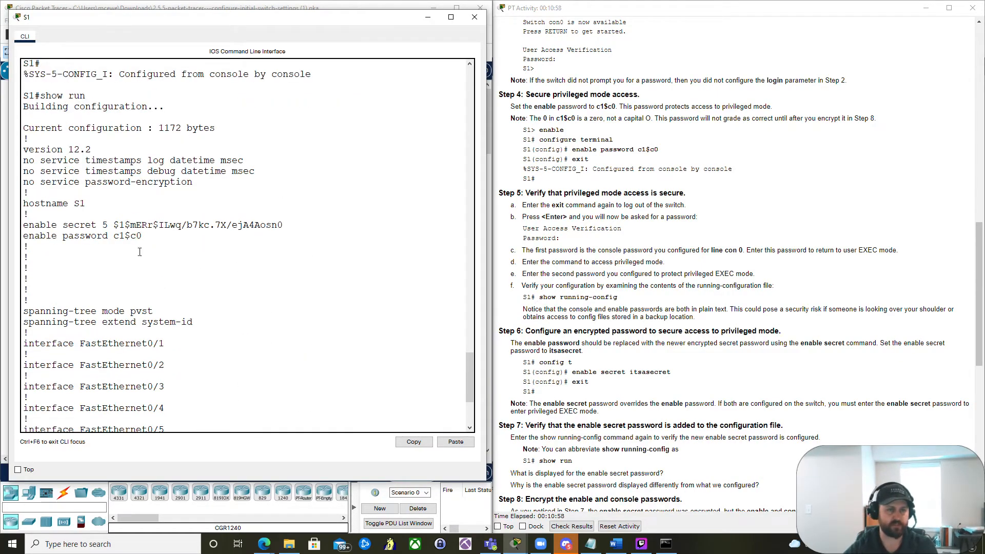
left_click_drag(142, 236, 23, 226)
left_click(22, 226)
left_click_drag(102, 225, 284, 225)
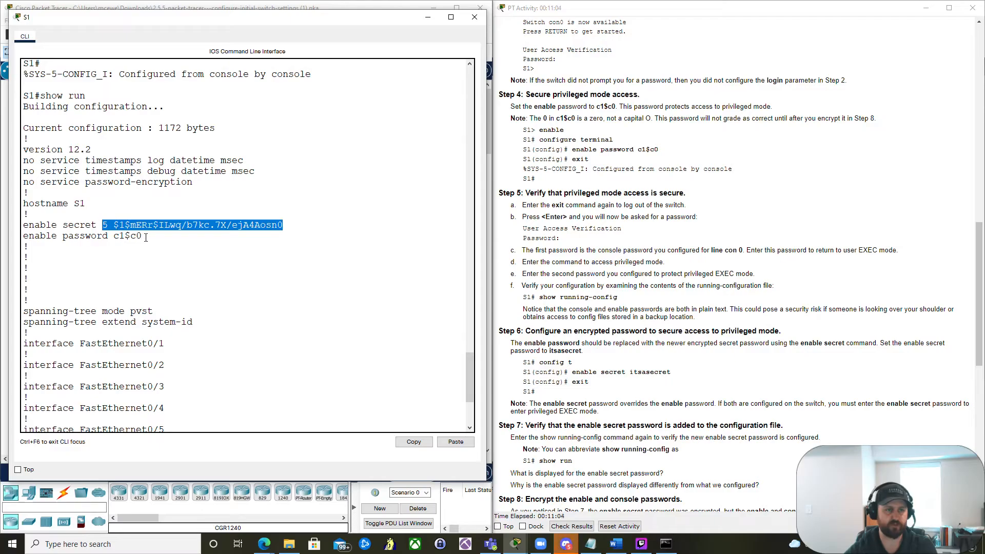
left_click_drag(142, 236, 24, 237)
left_click_drag(114, 236, 144, 237)
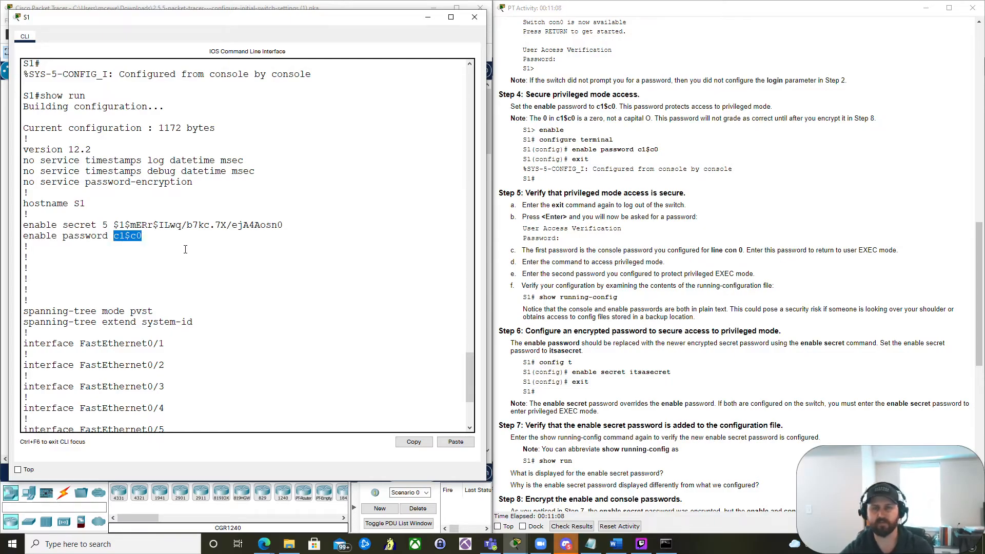
scroll(642, 313, "down", 3)
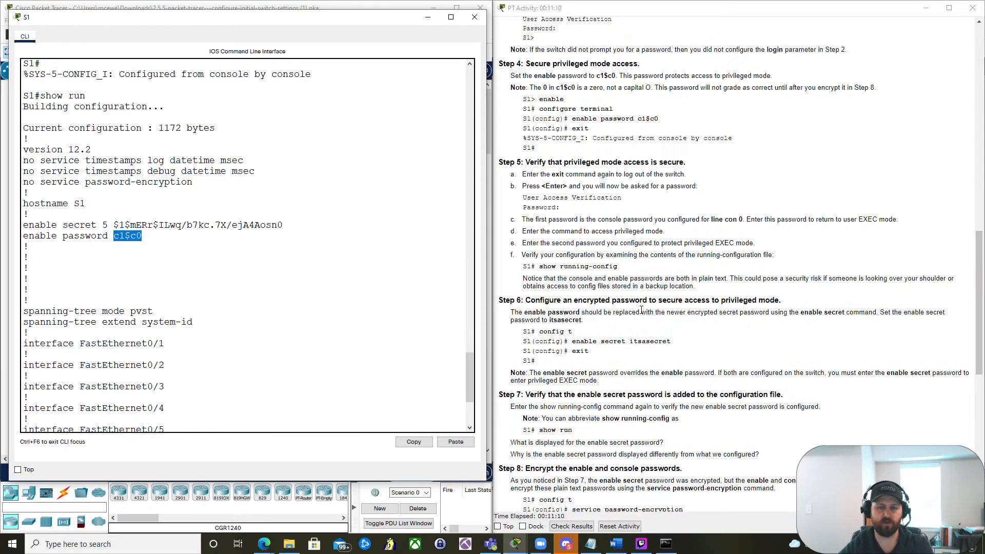
scroll(642, 313, "down", 2)
left_click(328, 374)
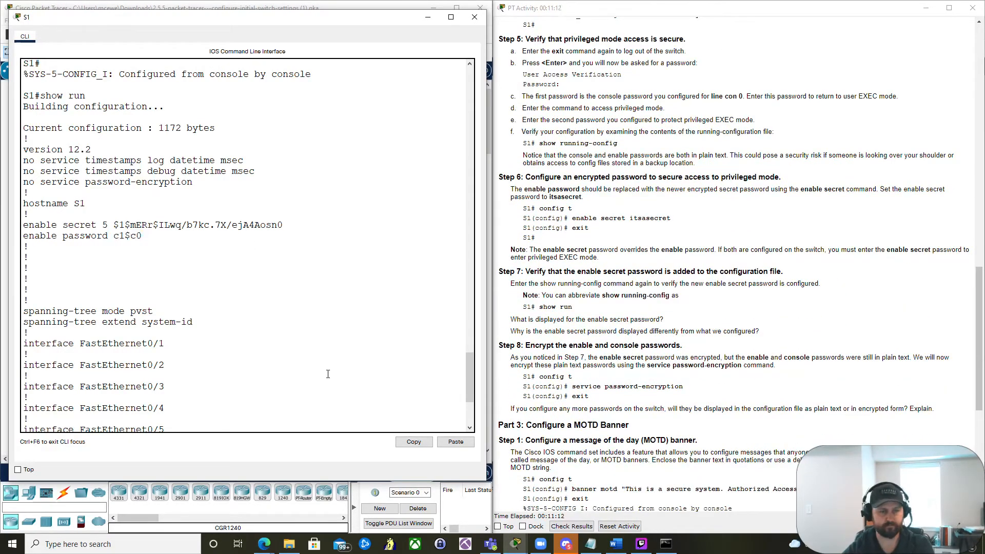
scroll(328, 374, "down", 5)
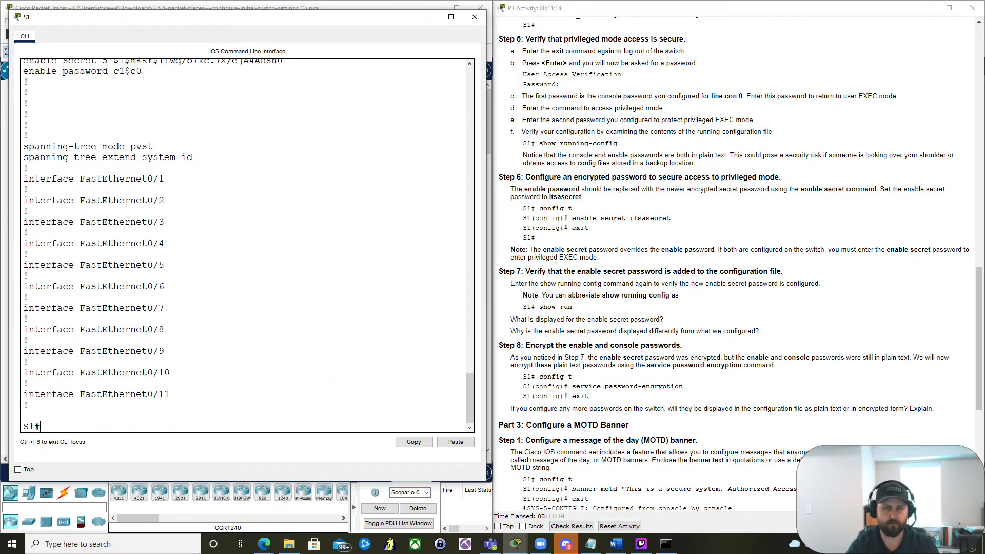
- Enter global configuration mode and turn on service password-encryption
type("conf t")
key("Return")
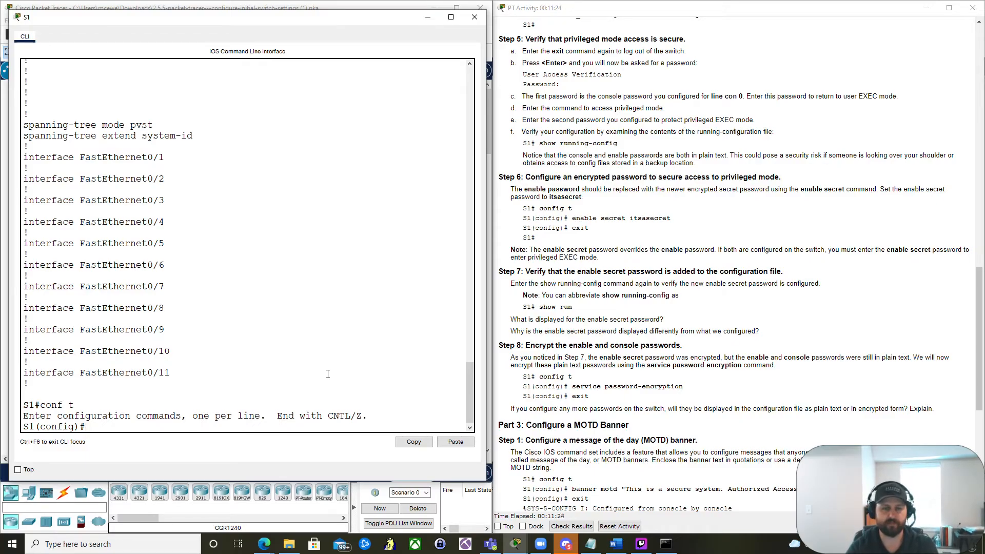
type("service pass")
key("Tab")
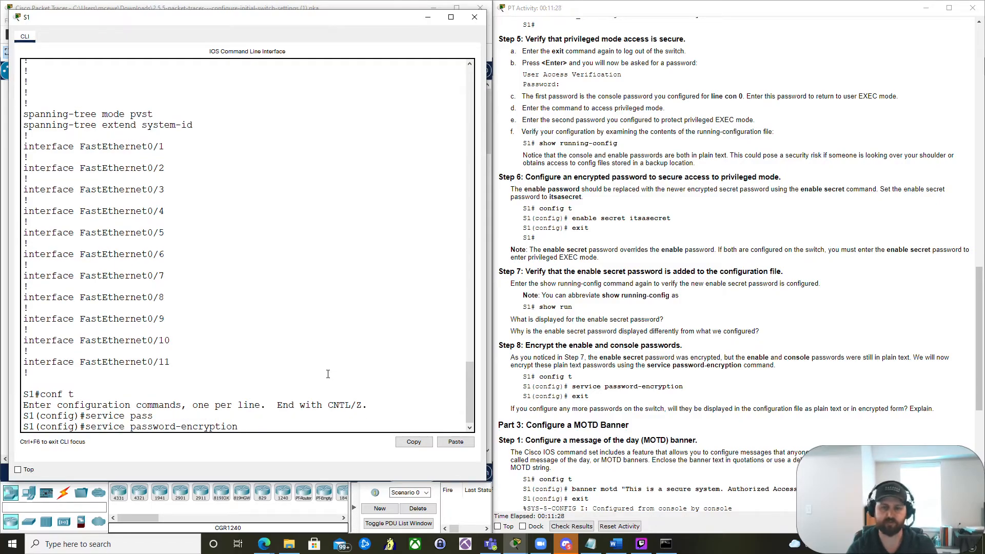
key("Return")
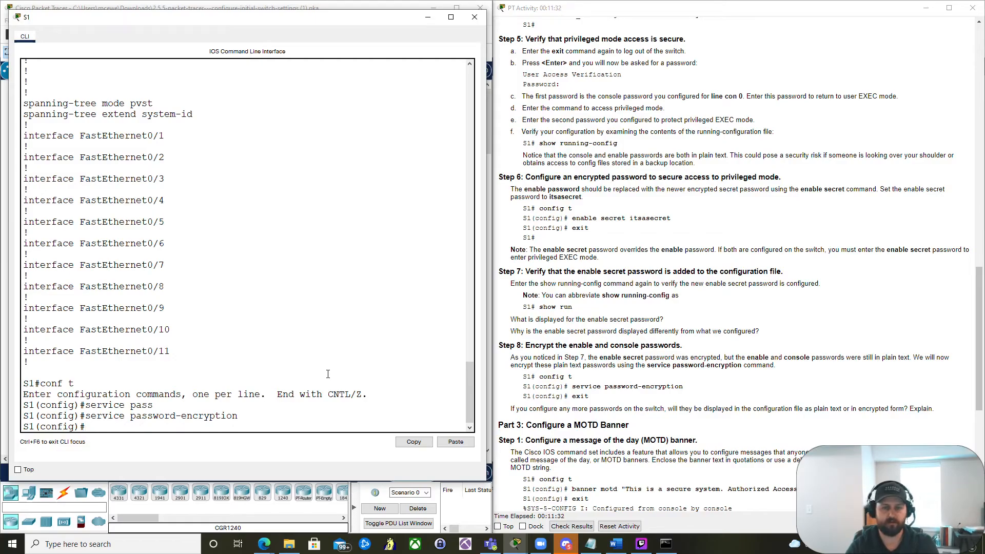
- Set the MOTD banner to "This is a secure system. Authorized Access Only!" and exit configuration mode
scroll(695, 365, "down", 3)
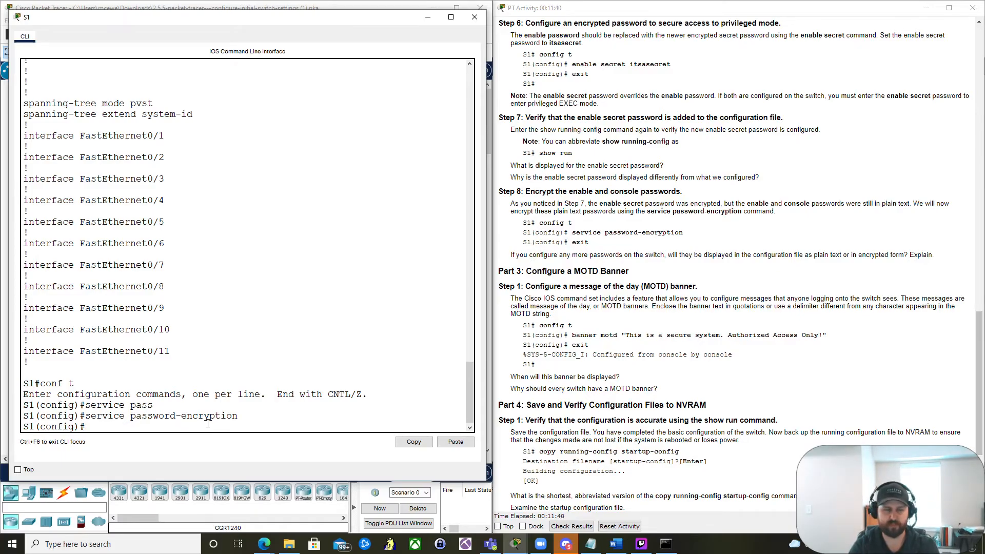
type("banner motd")
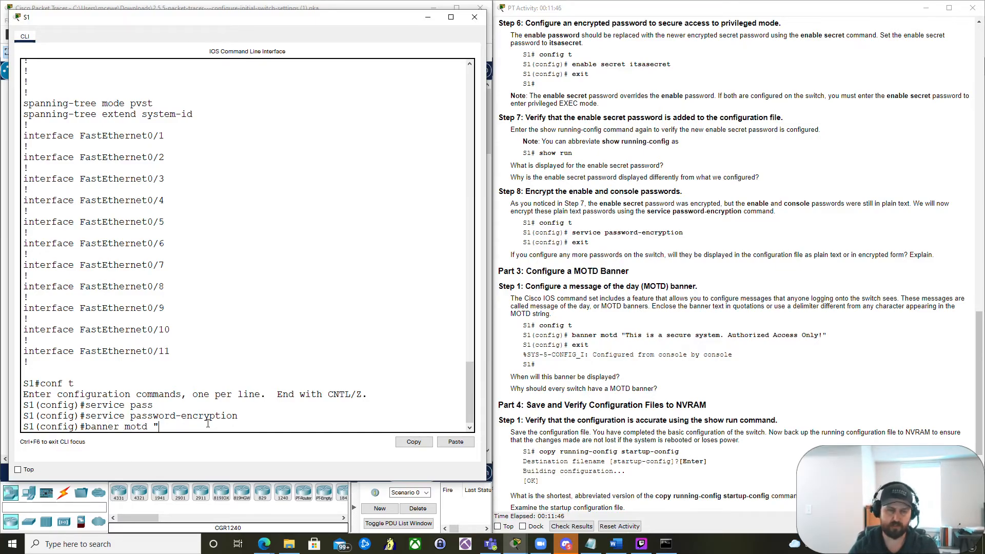
type(" \"")
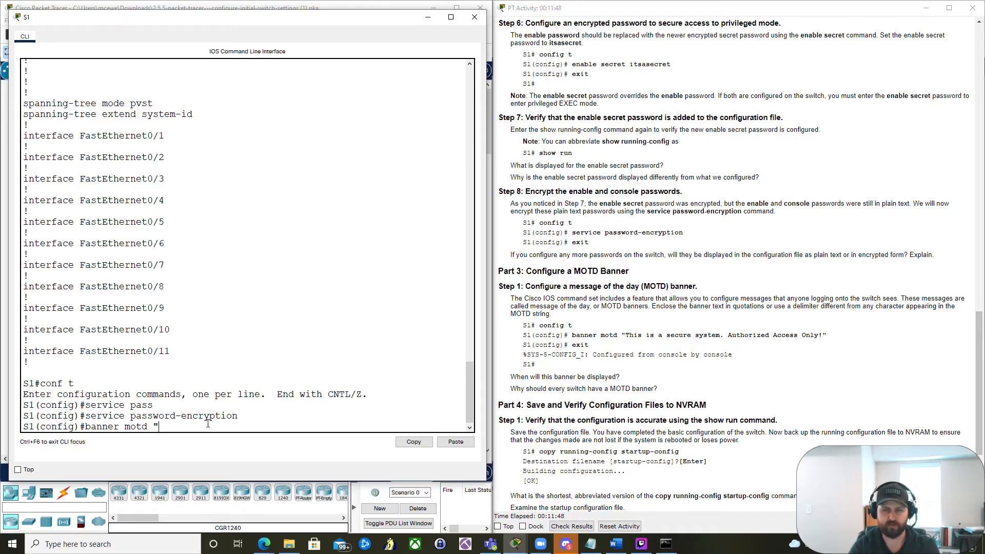
type("This")
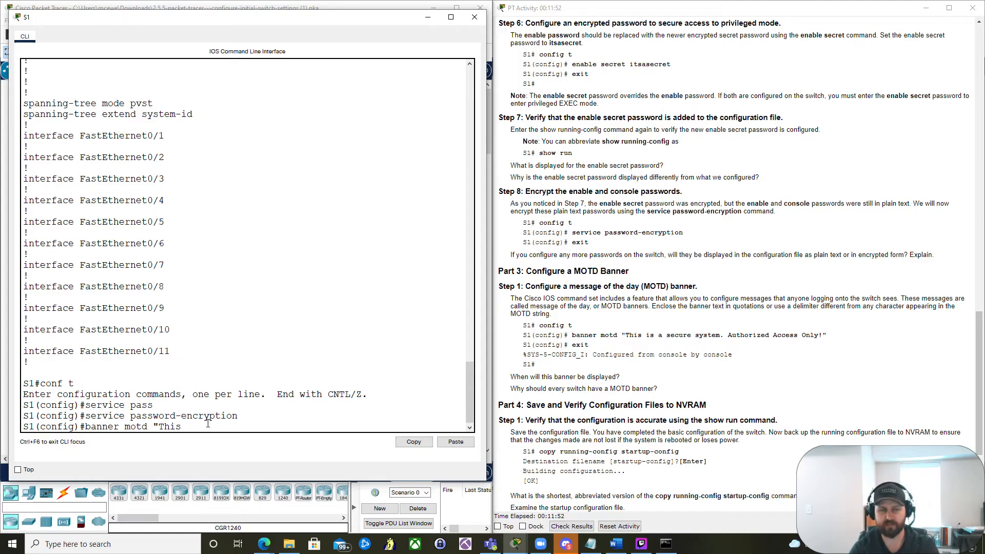
type(" is a se")
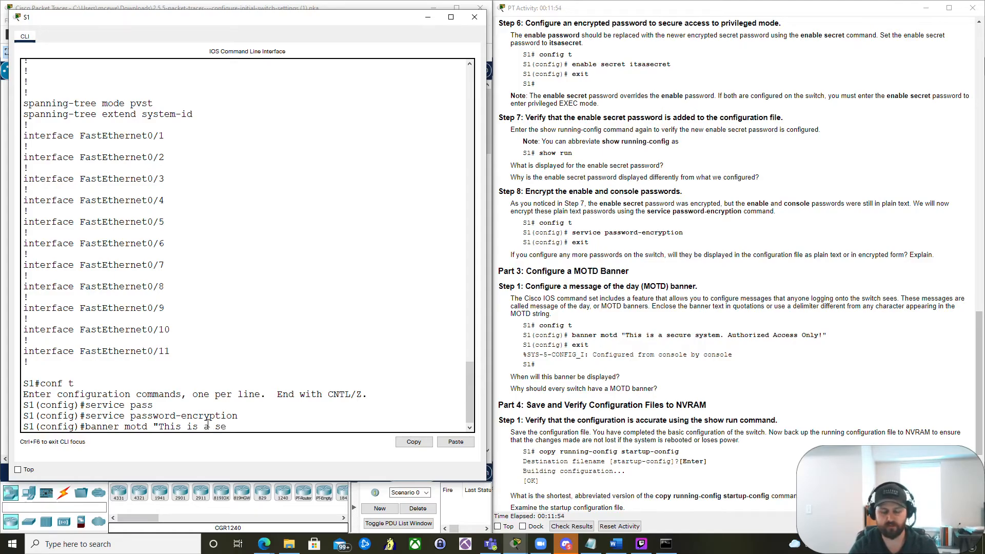
type("cure system")
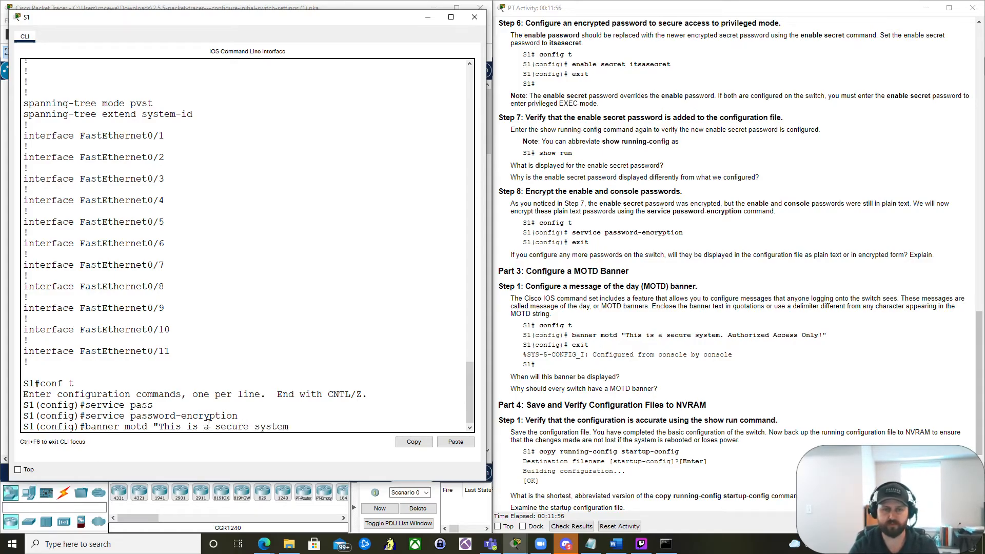
type(". Author")
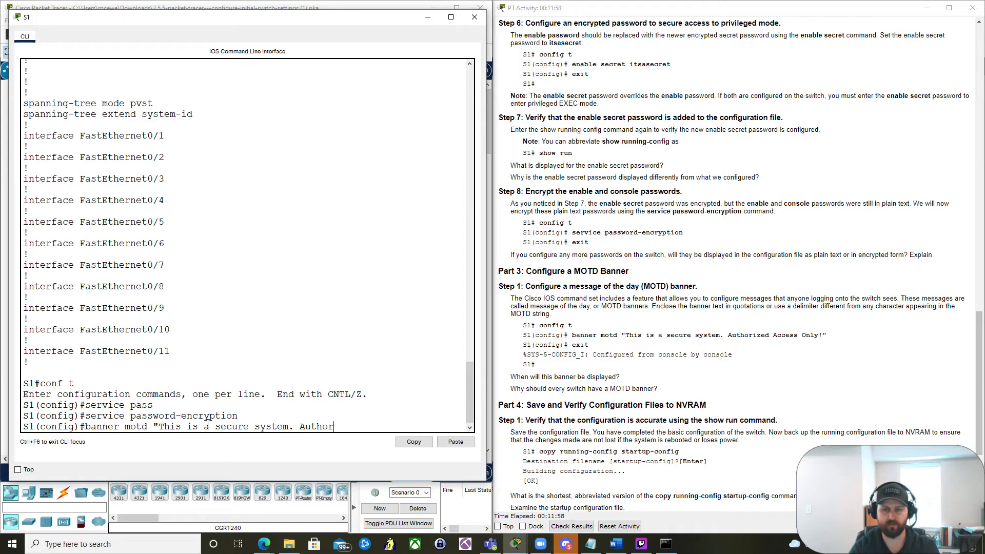
type("ized Access Only!")
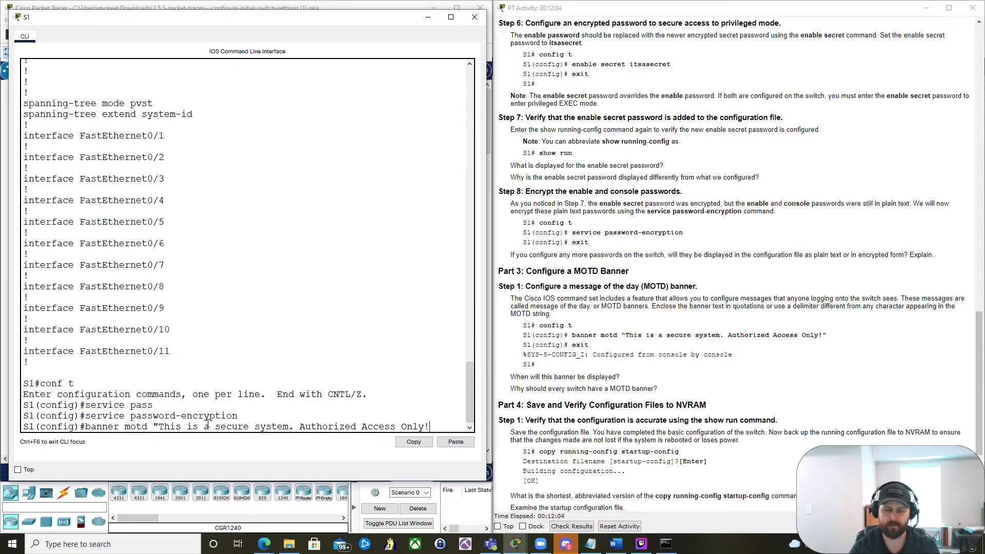
type("\"")
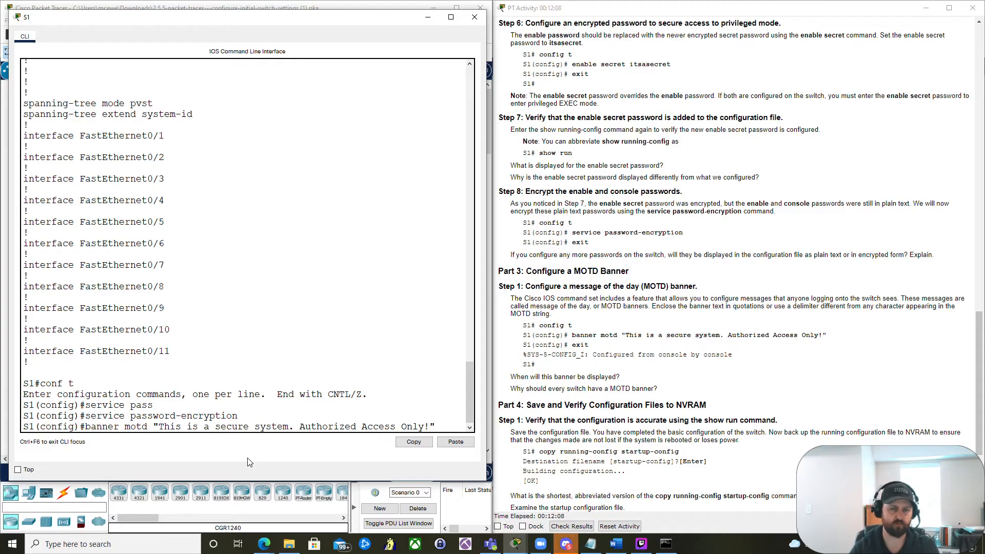
key("Return")
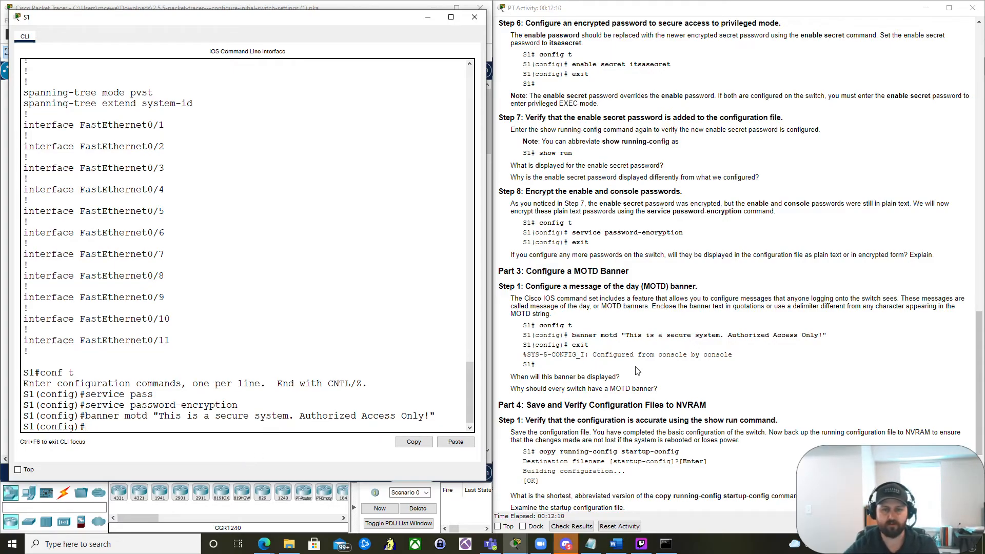
scroll(574, 369, "down", 2)
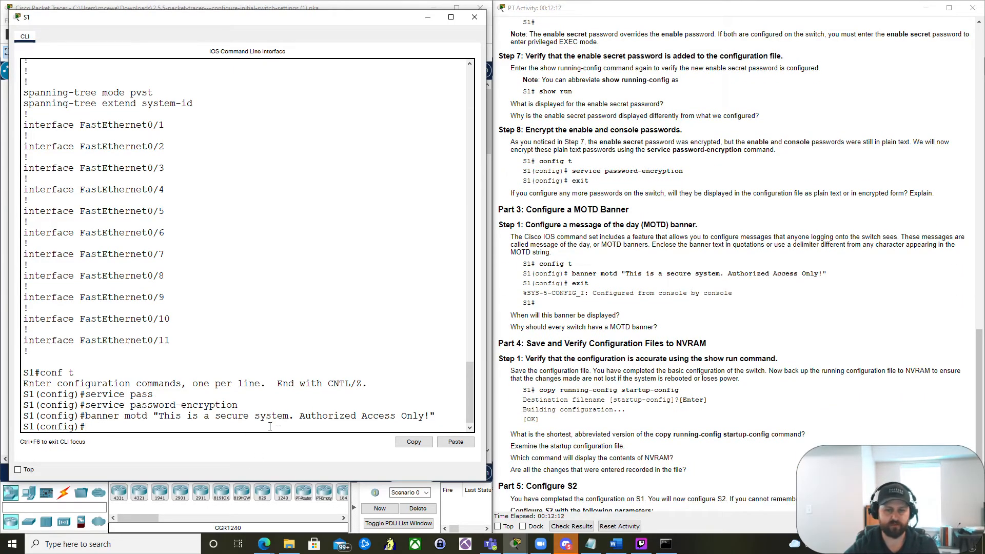
type("exit")
key("Return")
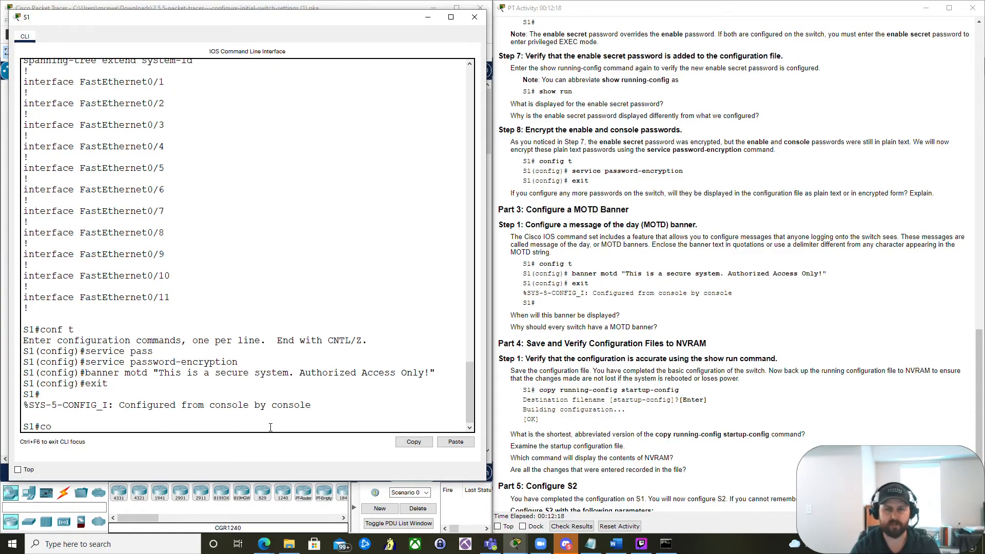
- Copy the running configuration to the startup configuration, accepting the default destination filename startup-config
type("copy")
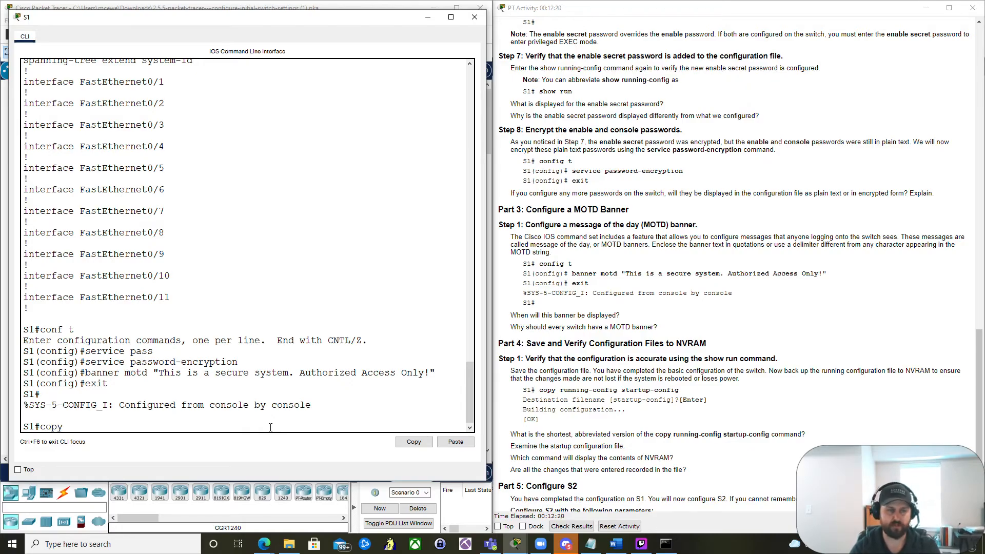
type(" run")
key("Tab")
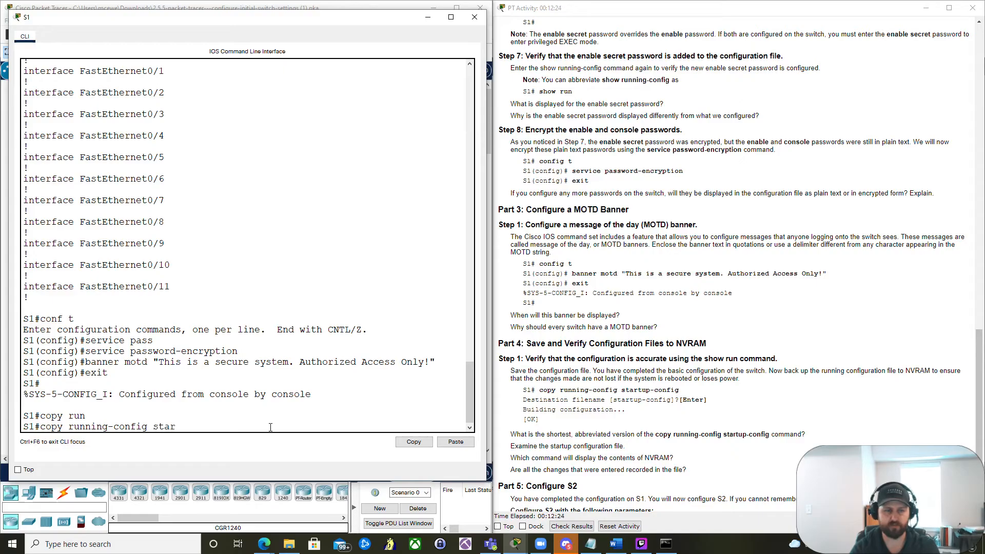
type("star")
key("Tab")
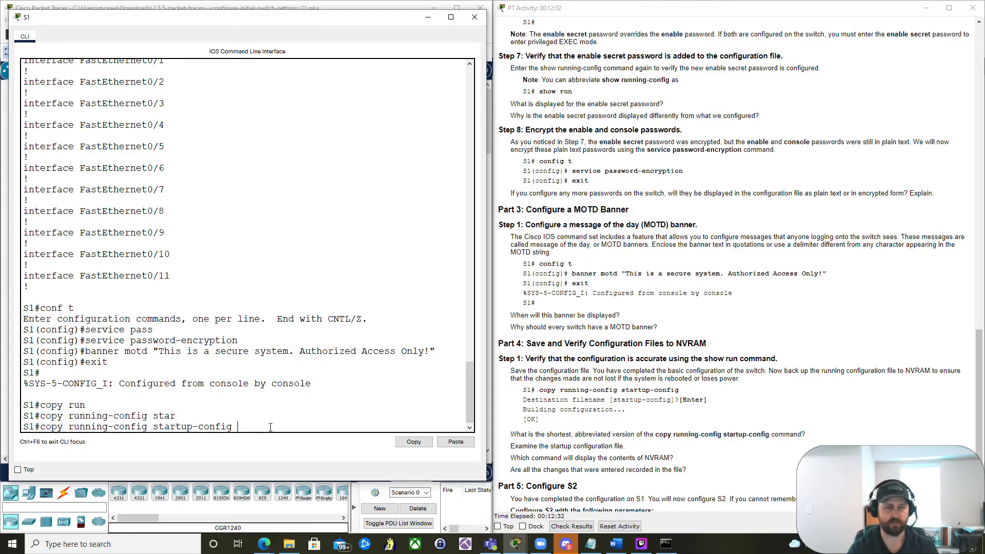
key("Return")
key("Return")
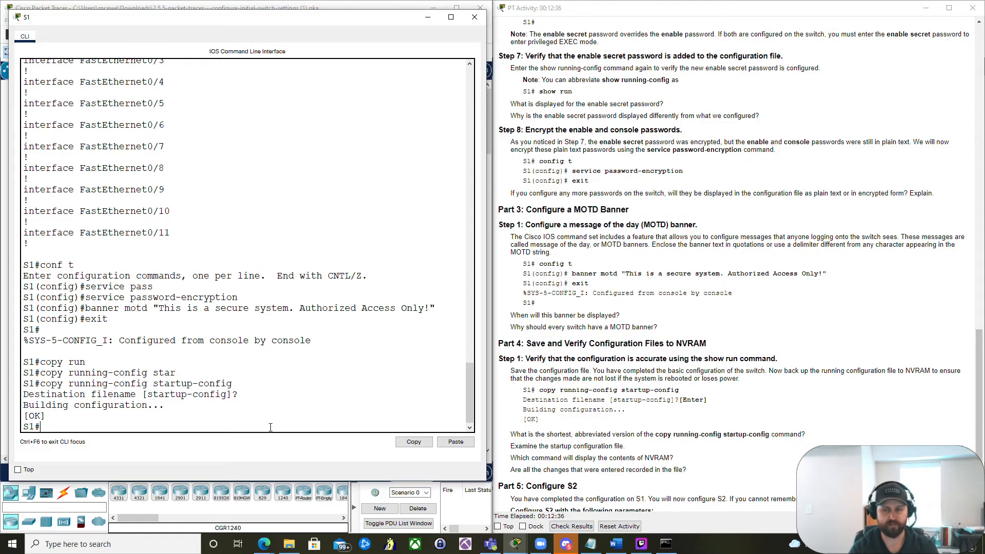
- Display the running configuration and review the password-encryption, enable password, MOTD banner and console password lines
type("sh")
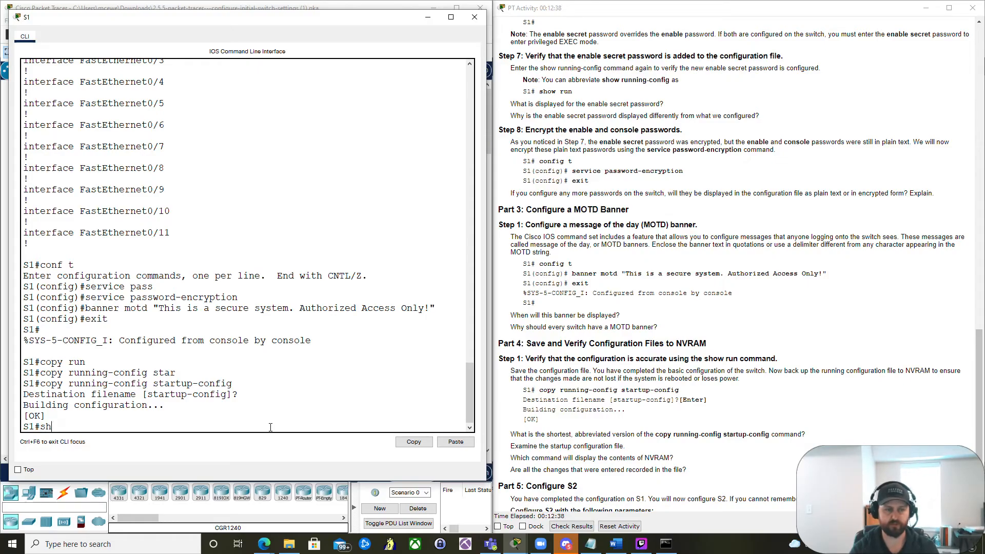
type("wow run")
key("Return")
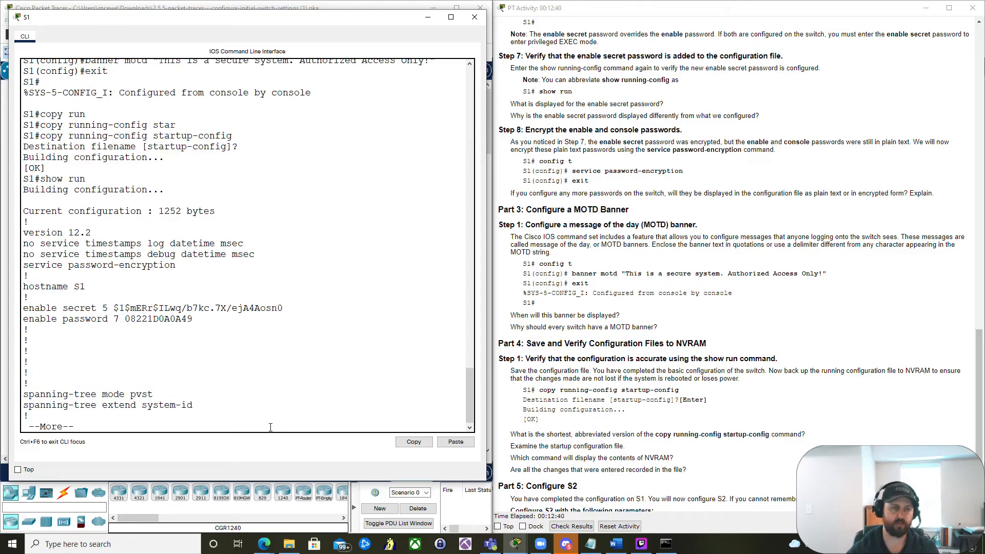
key("space")
scroll(351, 268, "up", 5)
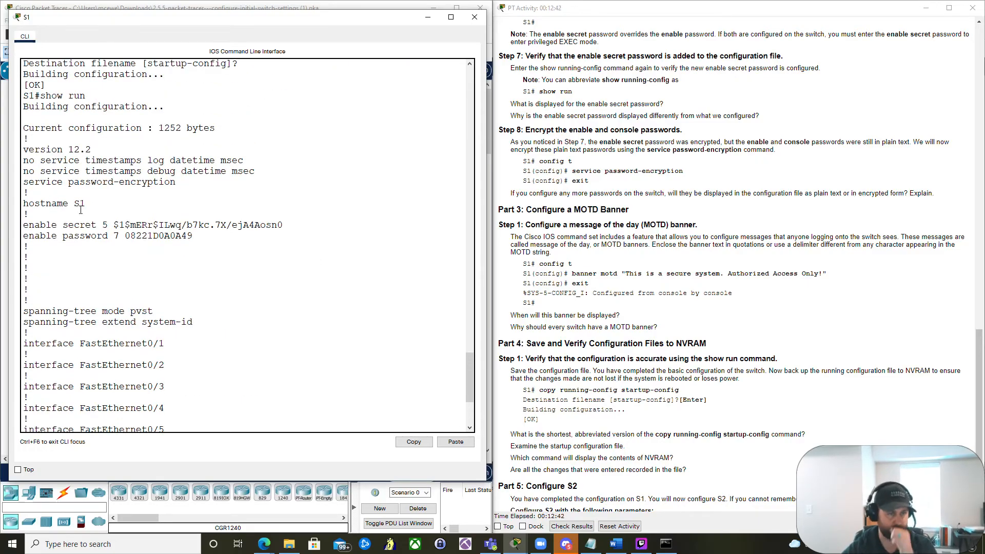
left_click_drag(25, 184, 174, 181)
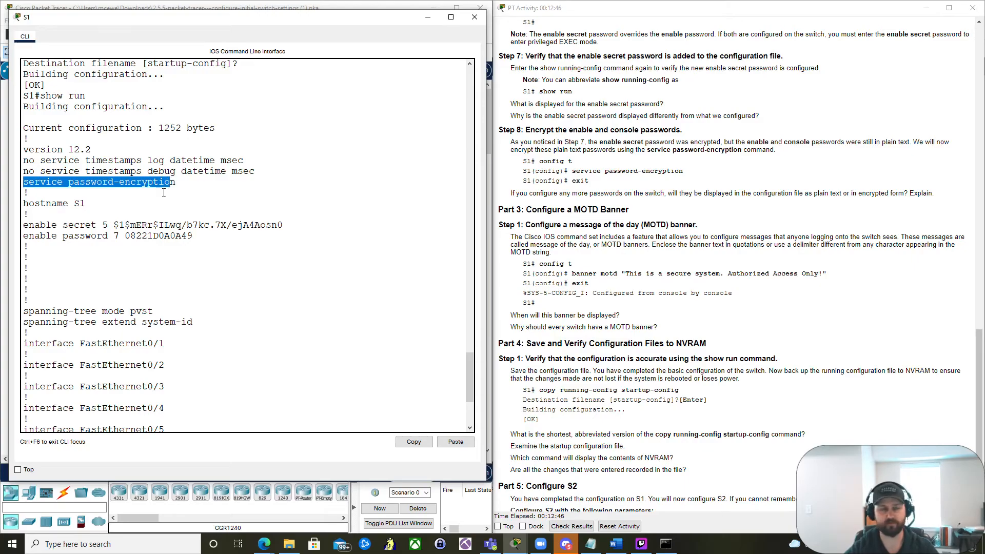
left_click(88, 235)
scroll(29, 206, "down", 1)
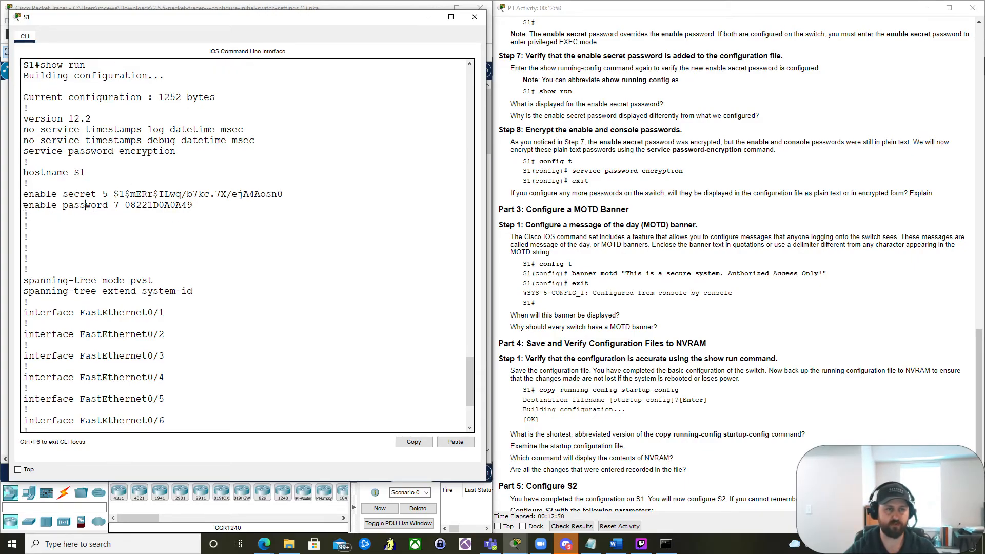
left_click_drag(23, 205, 113, 208)
left_click(148, 208)
scroll(164, 223, "down", 4)
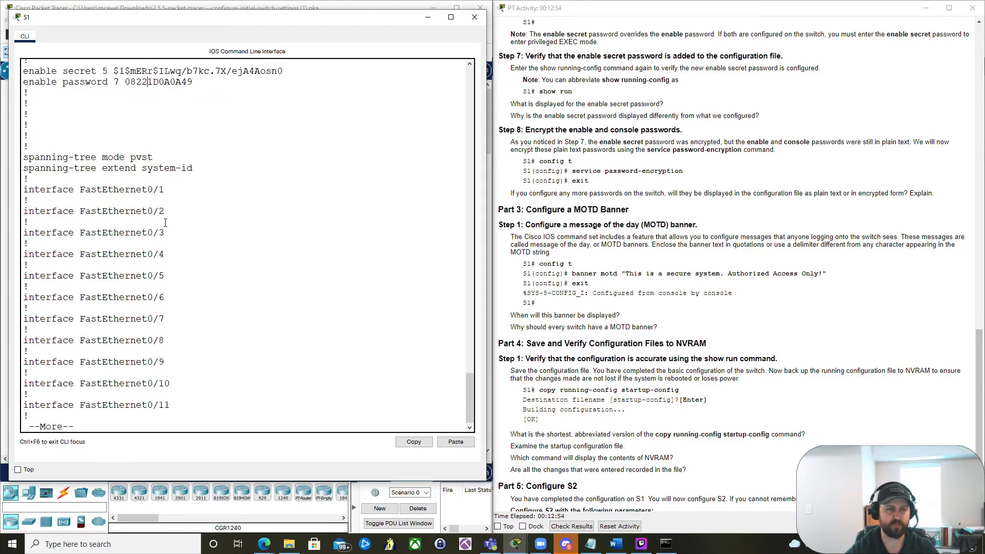
key("space")
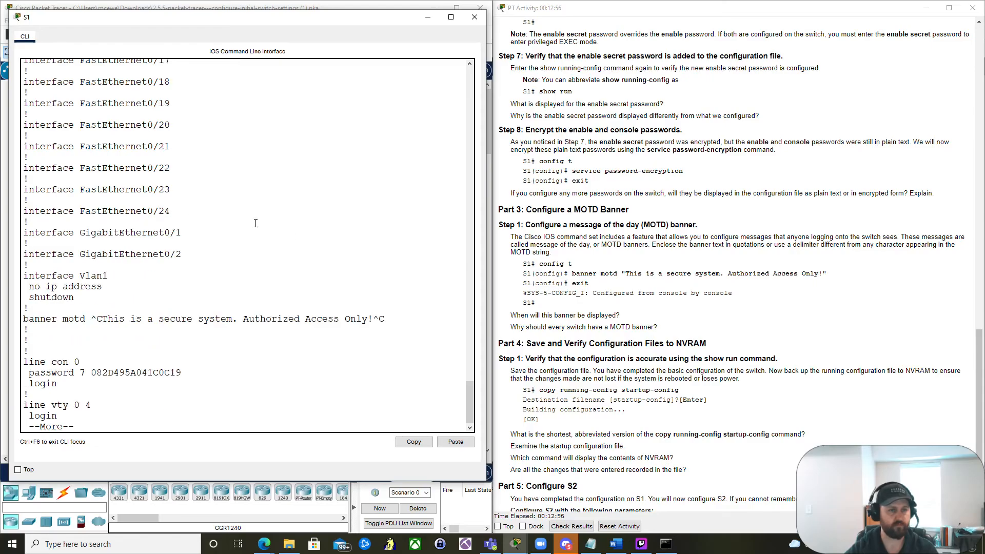
left_click_drag(23, 318, 381, 321)
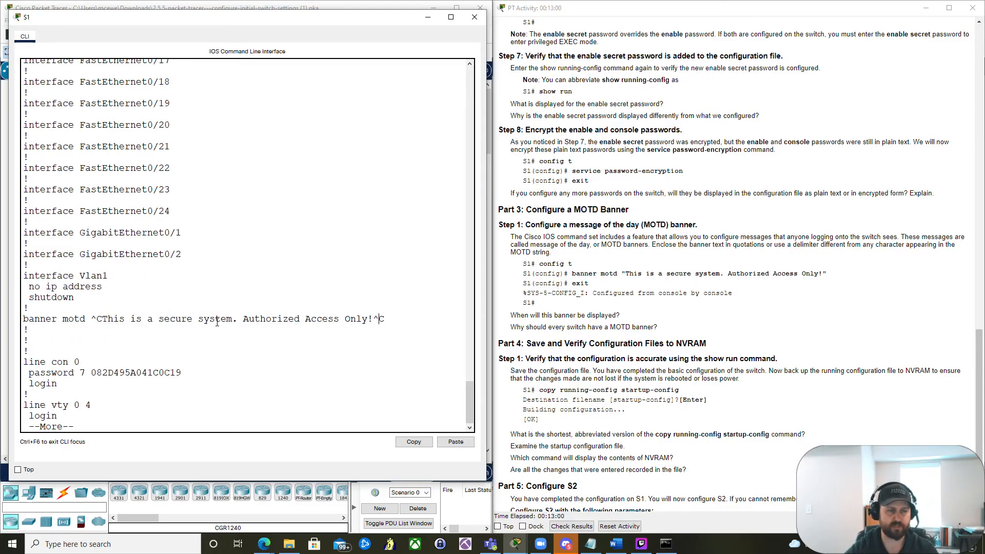
key("space")
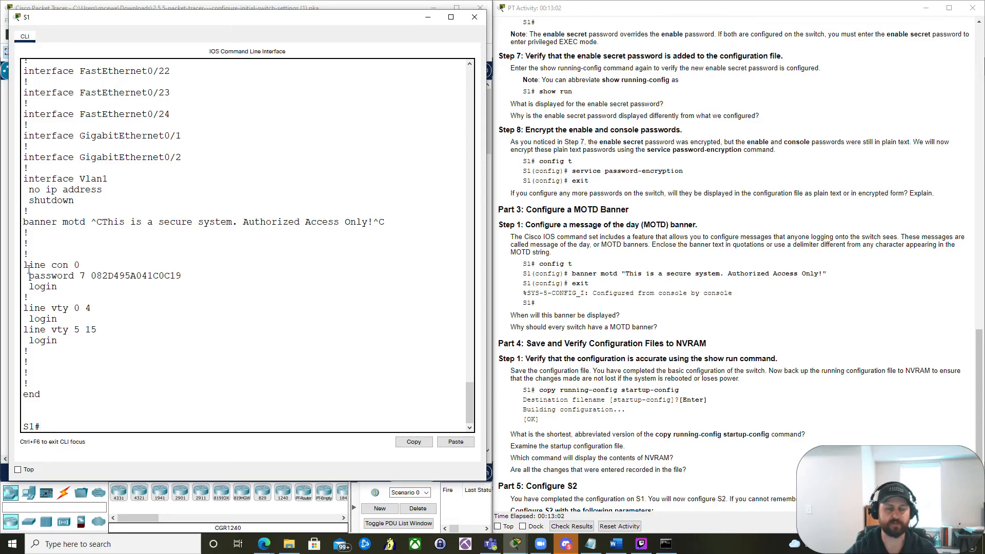
left_click_drag(31, 276, 160, 286)
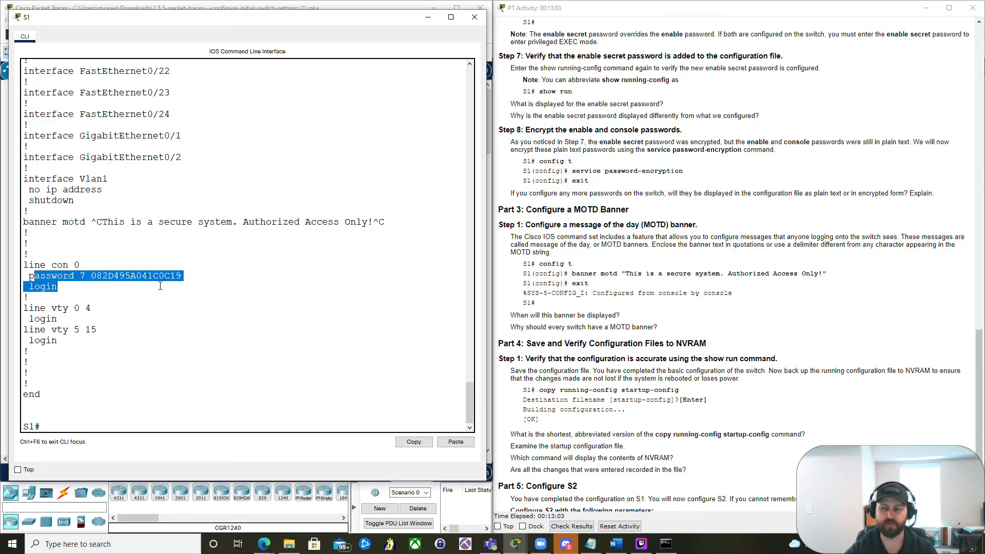
left_click(93, 270)
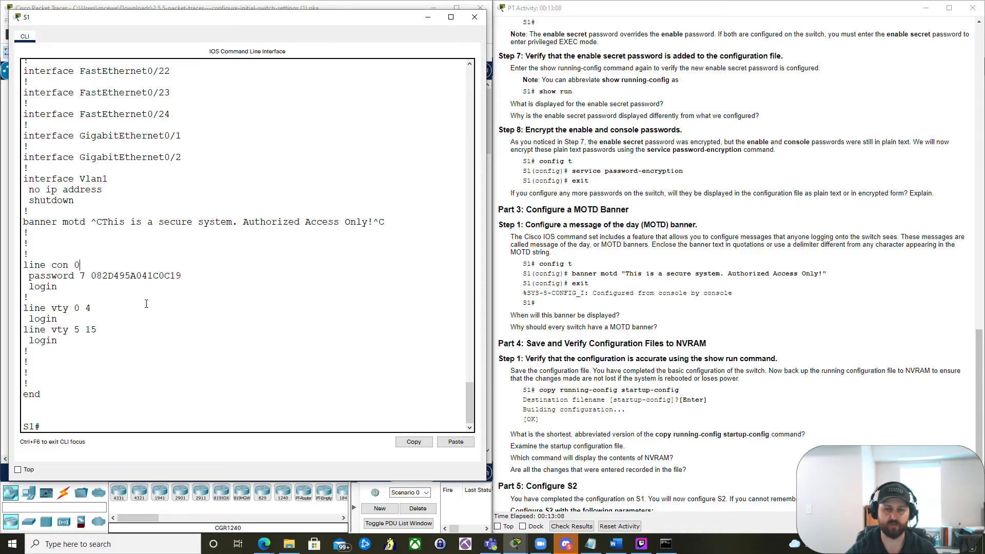
scroll(152, 301, "up", 1)
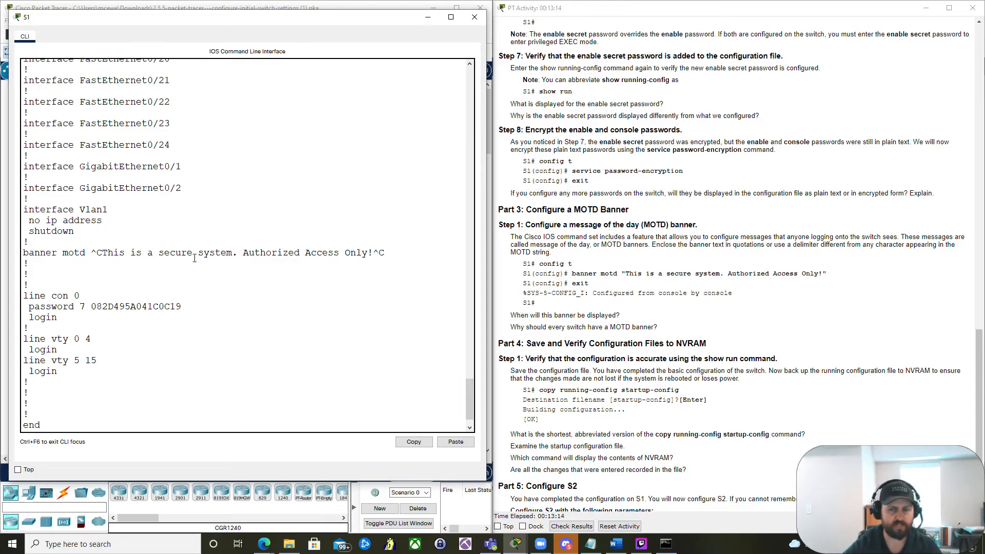
- Check the activity results for S1 and S2, then close the results window
left_click(674, 337)
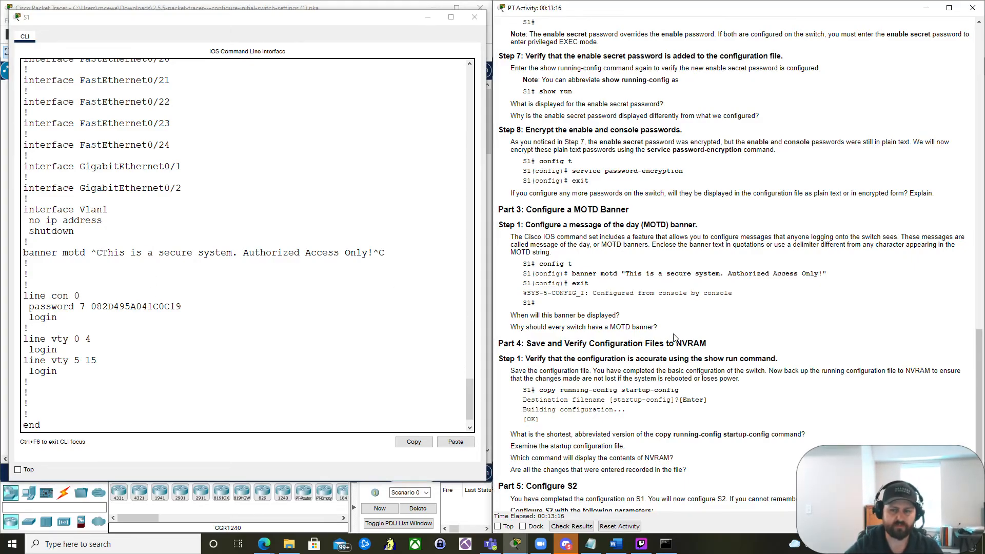
scroll(674, 337, "down", 2)
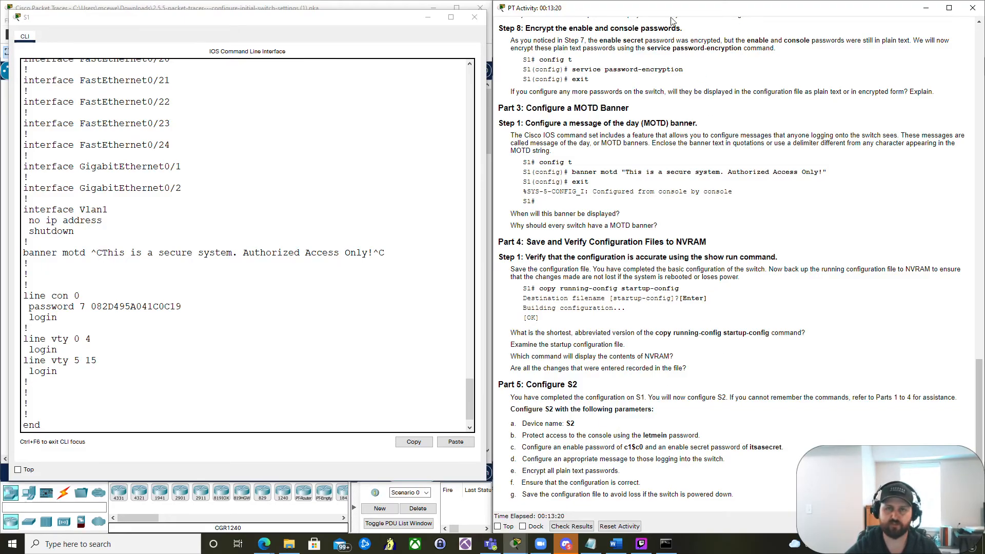
left_click_drag(663, 10, 264, 51)
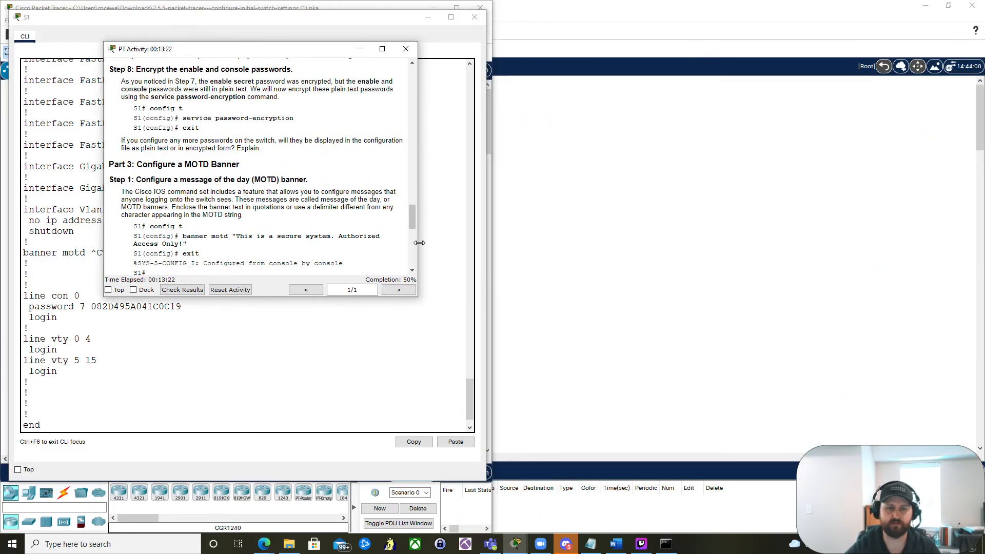
left_click_drag(417, 296, 446, 331)
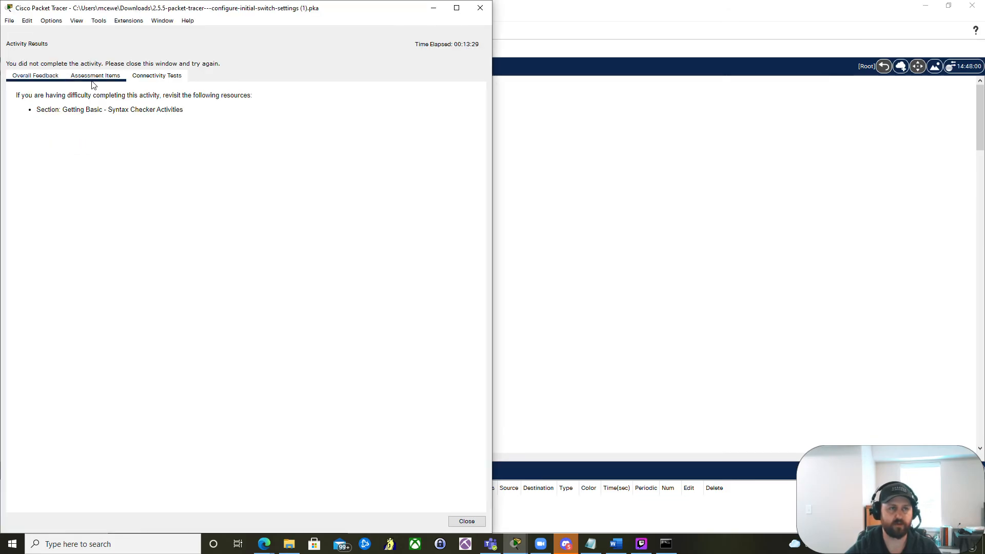
left_click(94, 80)
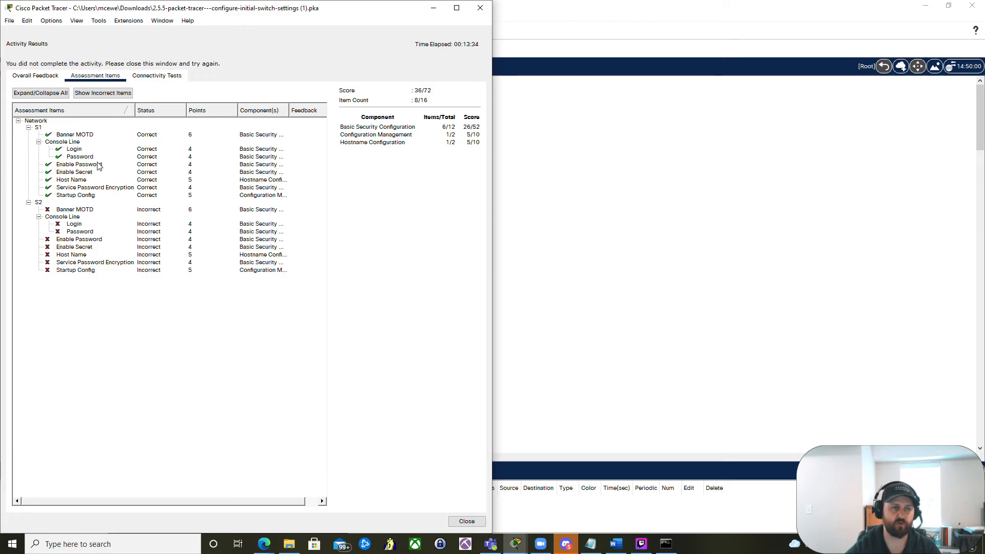
left_click(467, 522)
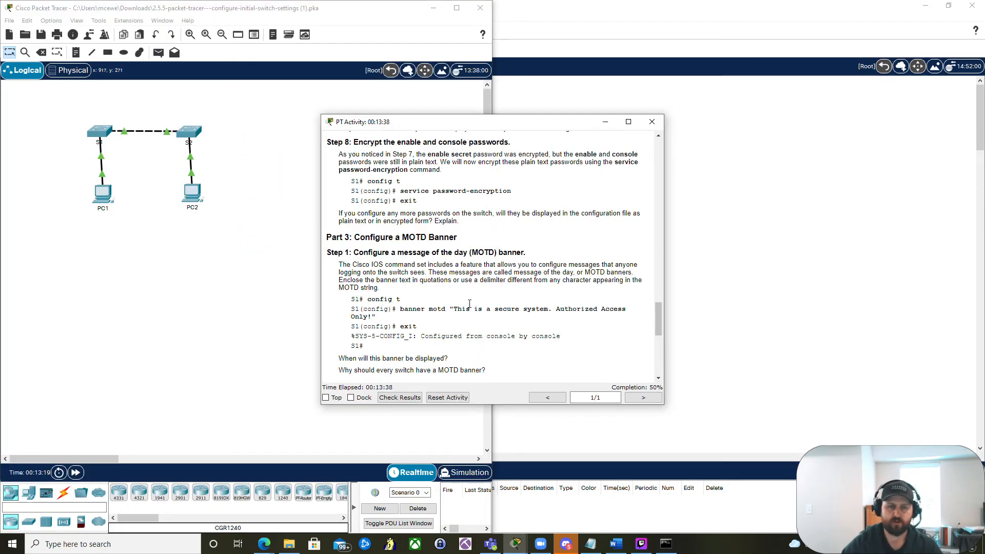
- Save the activity as a new .pka file named with the student's name and _Complete_ before the original file name
scroll(469, 304, "down", 15)
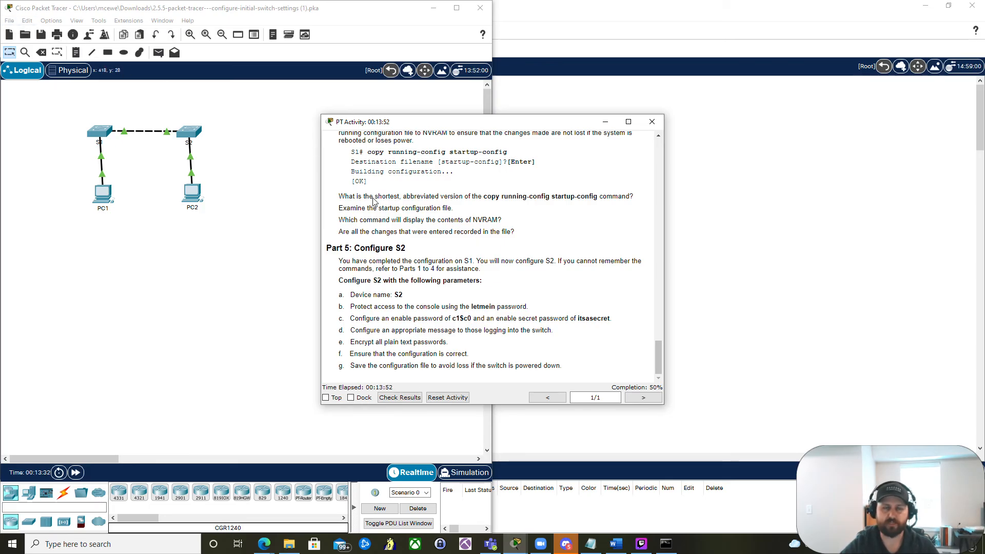
left_click_drag(545, 127, 710, 110)
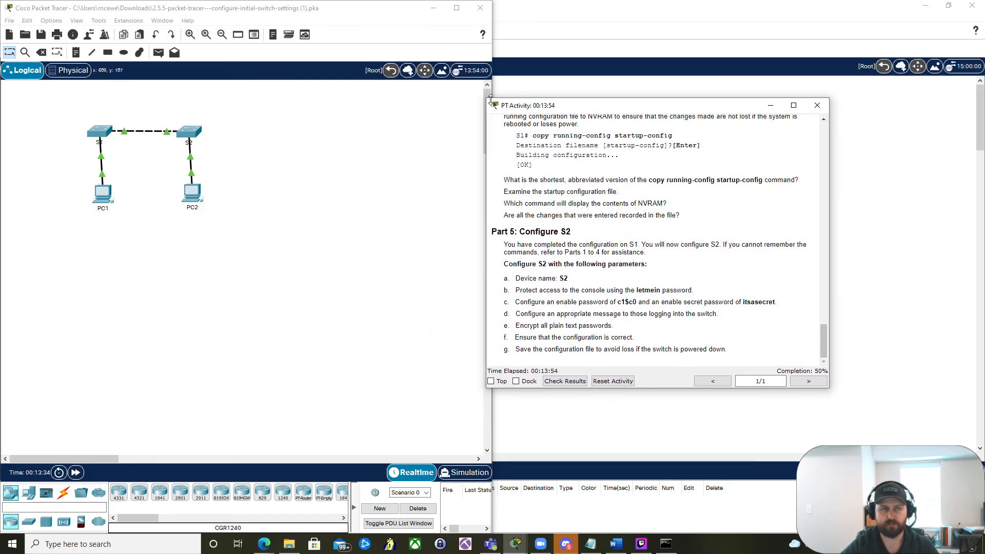
left_click(9, 21)
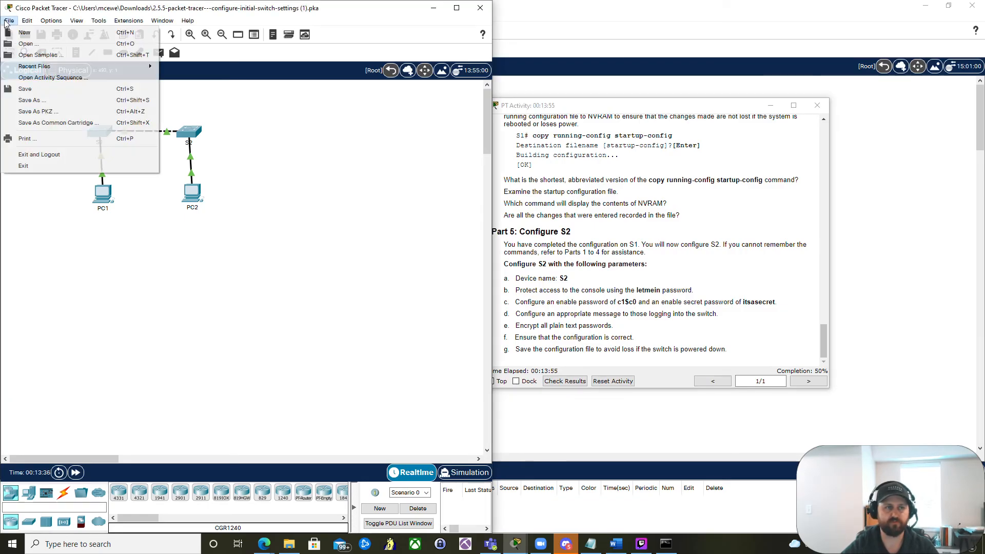
left_click(35, 101)
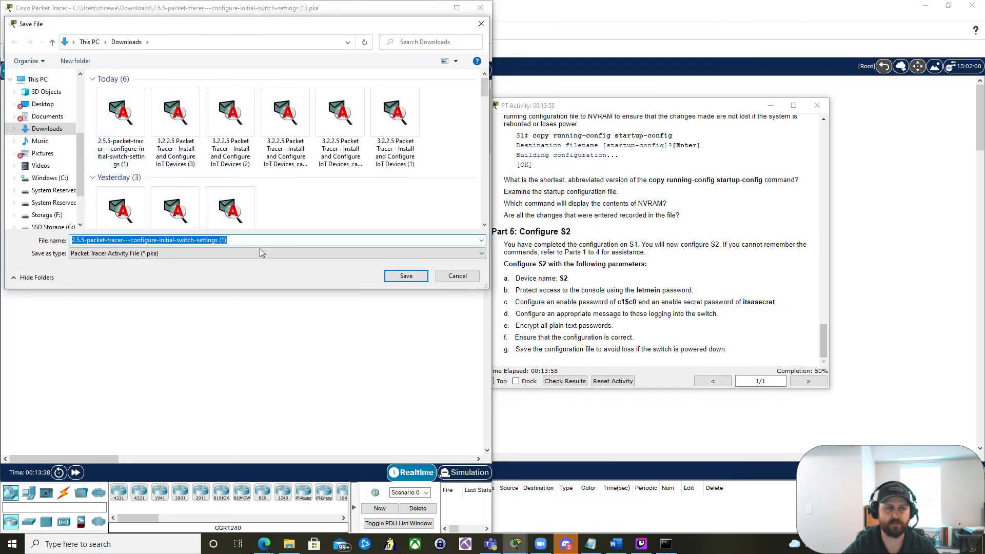
left_click(254, 241)
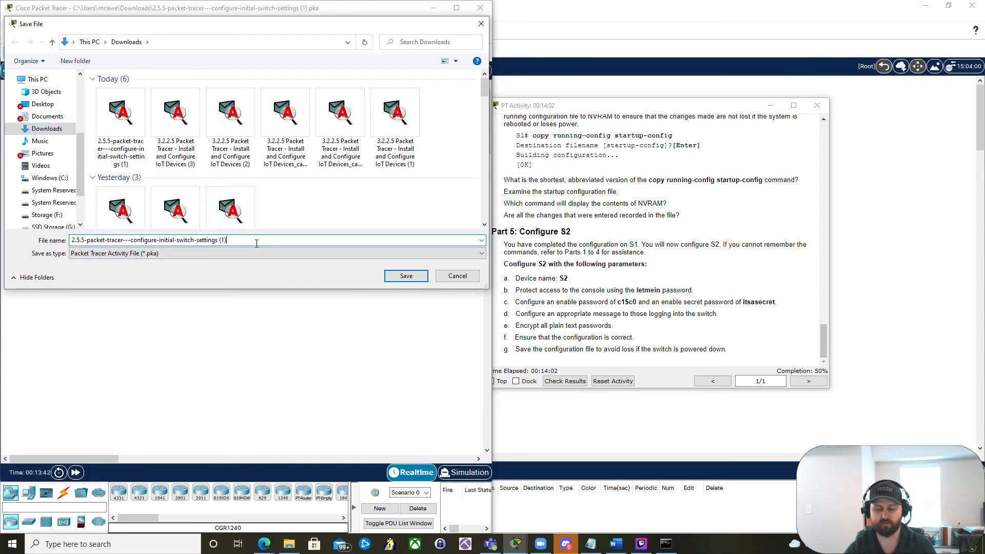
key("BackSpace")
key("BackSpace")
key("BackSpace")
key("BackSpace")
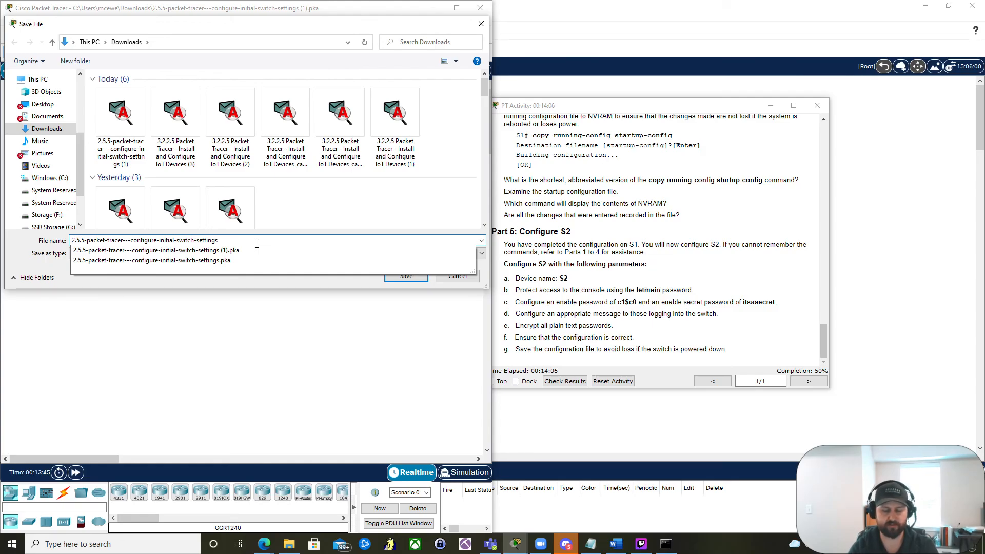
type("1McEwen")
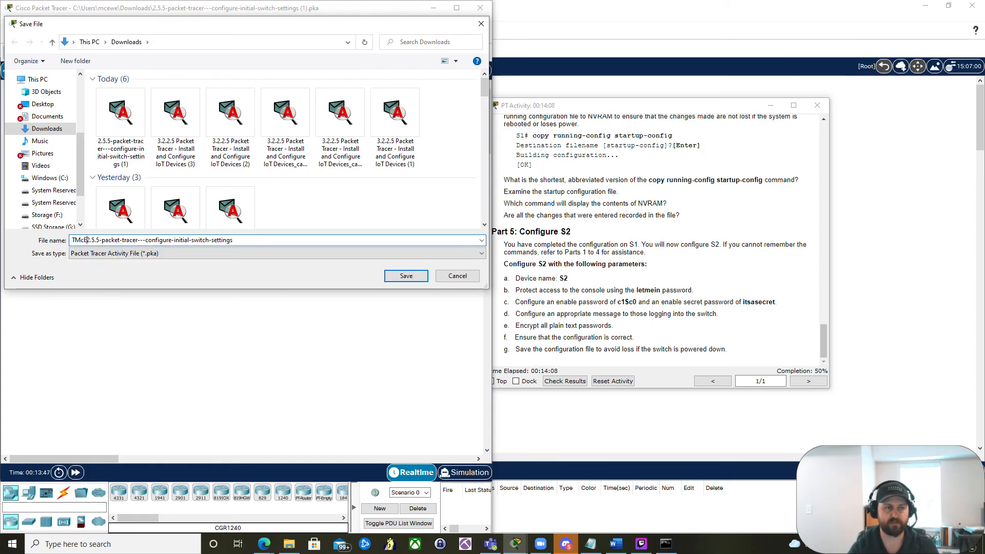
type("_Complete")
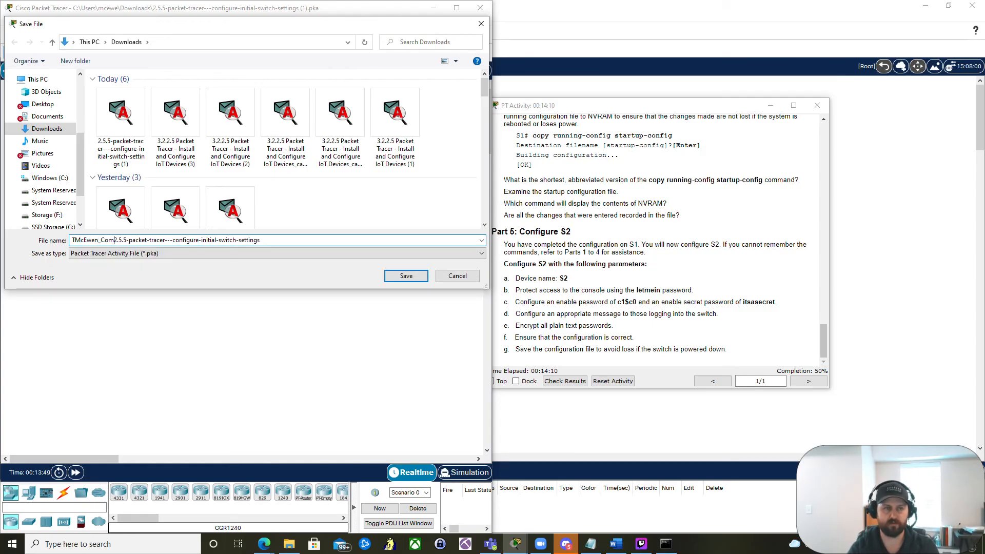
type("_")
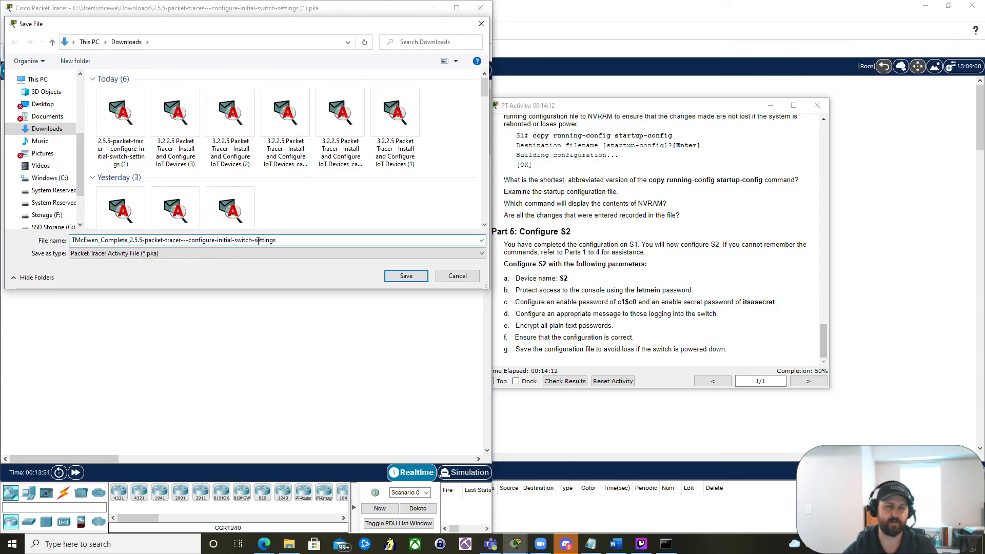
left_click(403, 275)
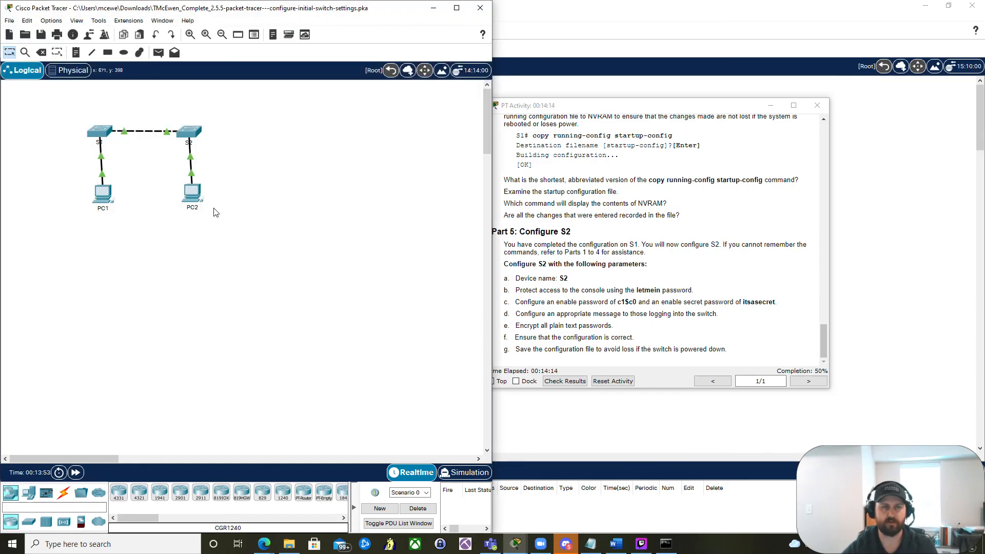